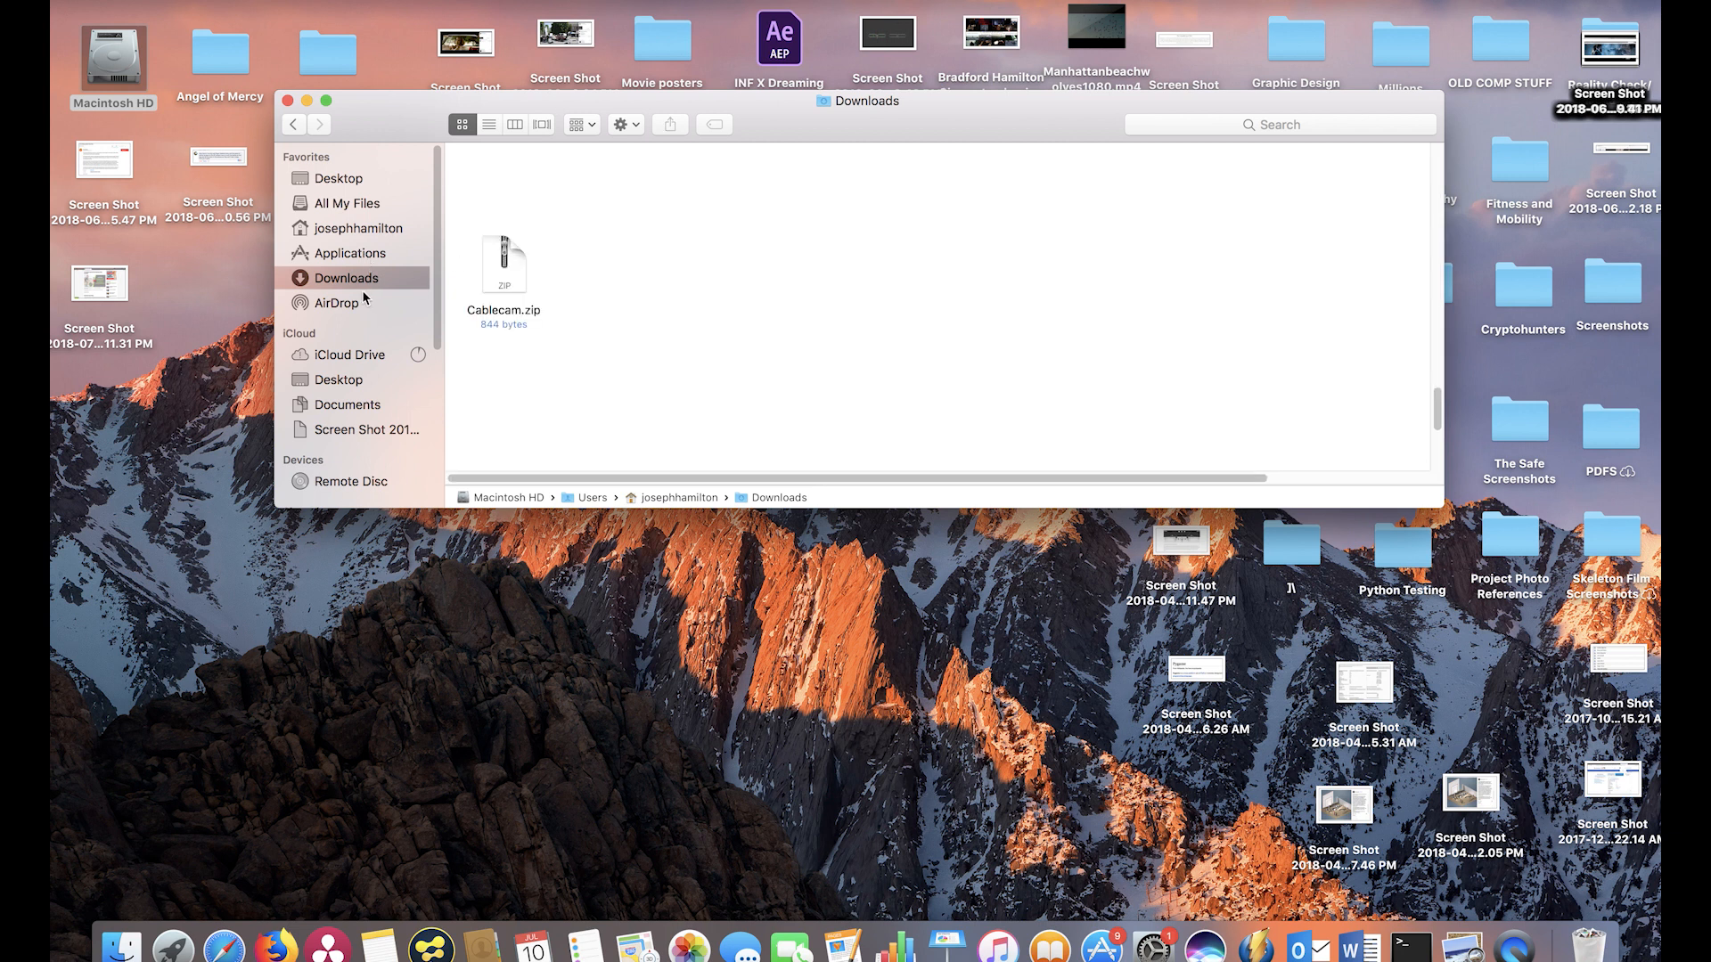
Open the Applications folder on the Mac.
left_click(348, 256)
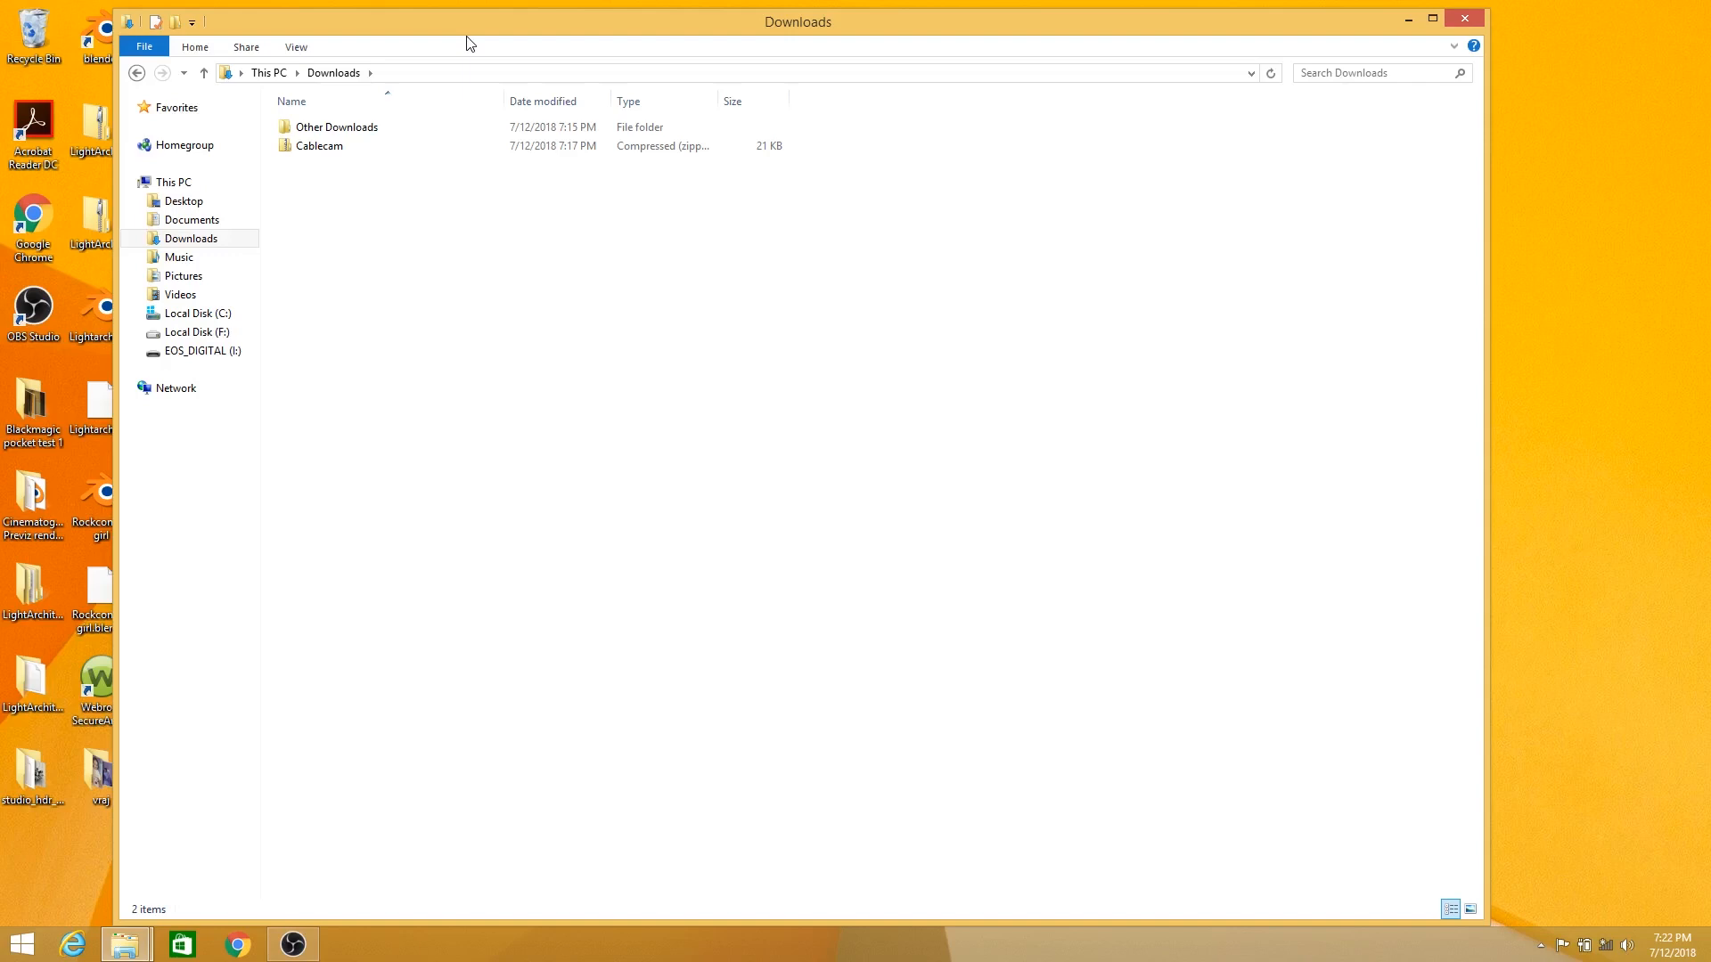
Extract the zipped Cablecam folder into a Cablecam folder inside Downloads on the Windows computer.
left_click(351, 151)
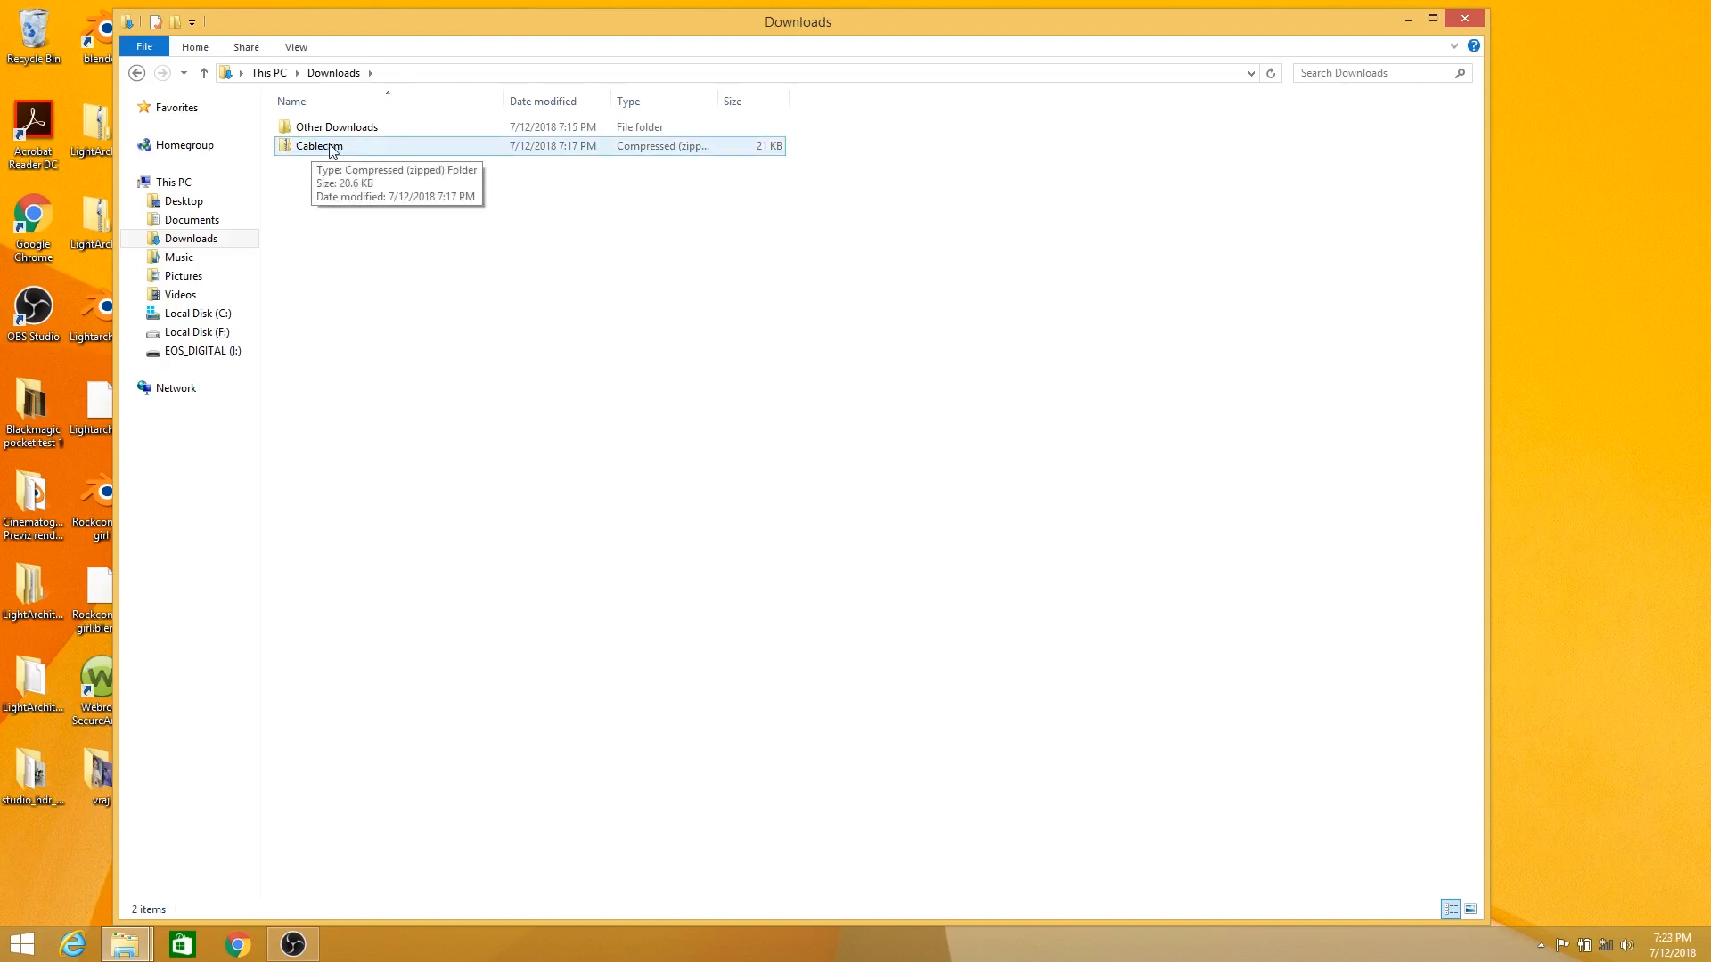
right_click(341, 146)
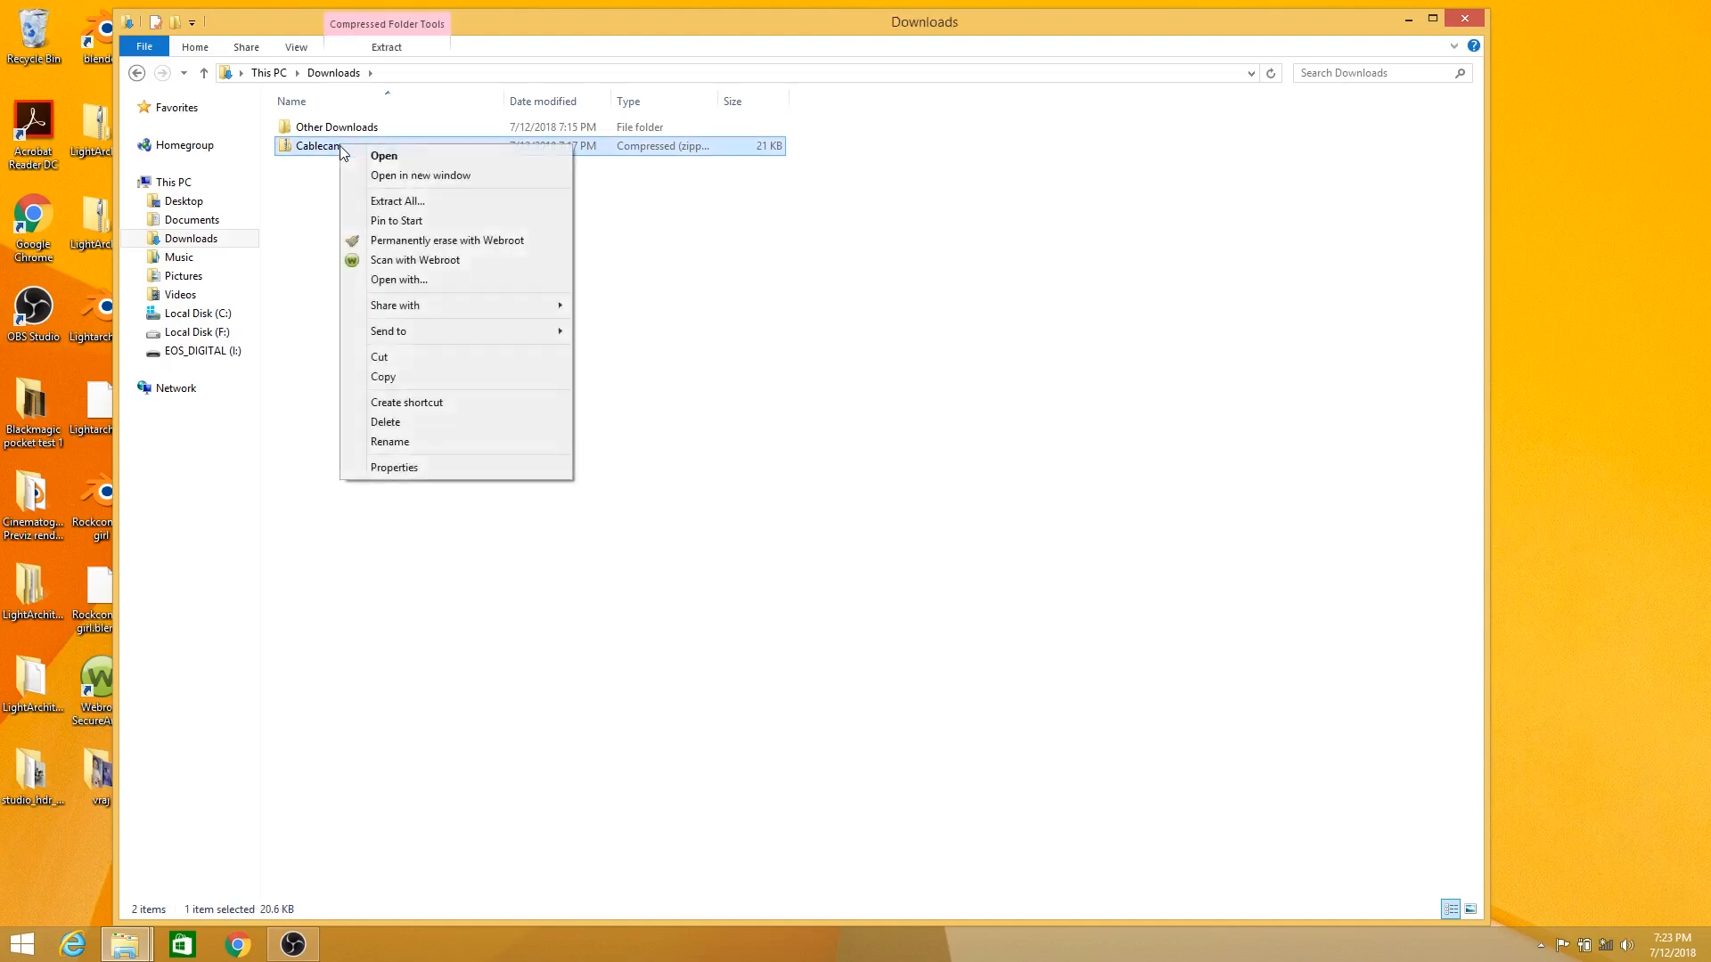
left_click(393, 202)
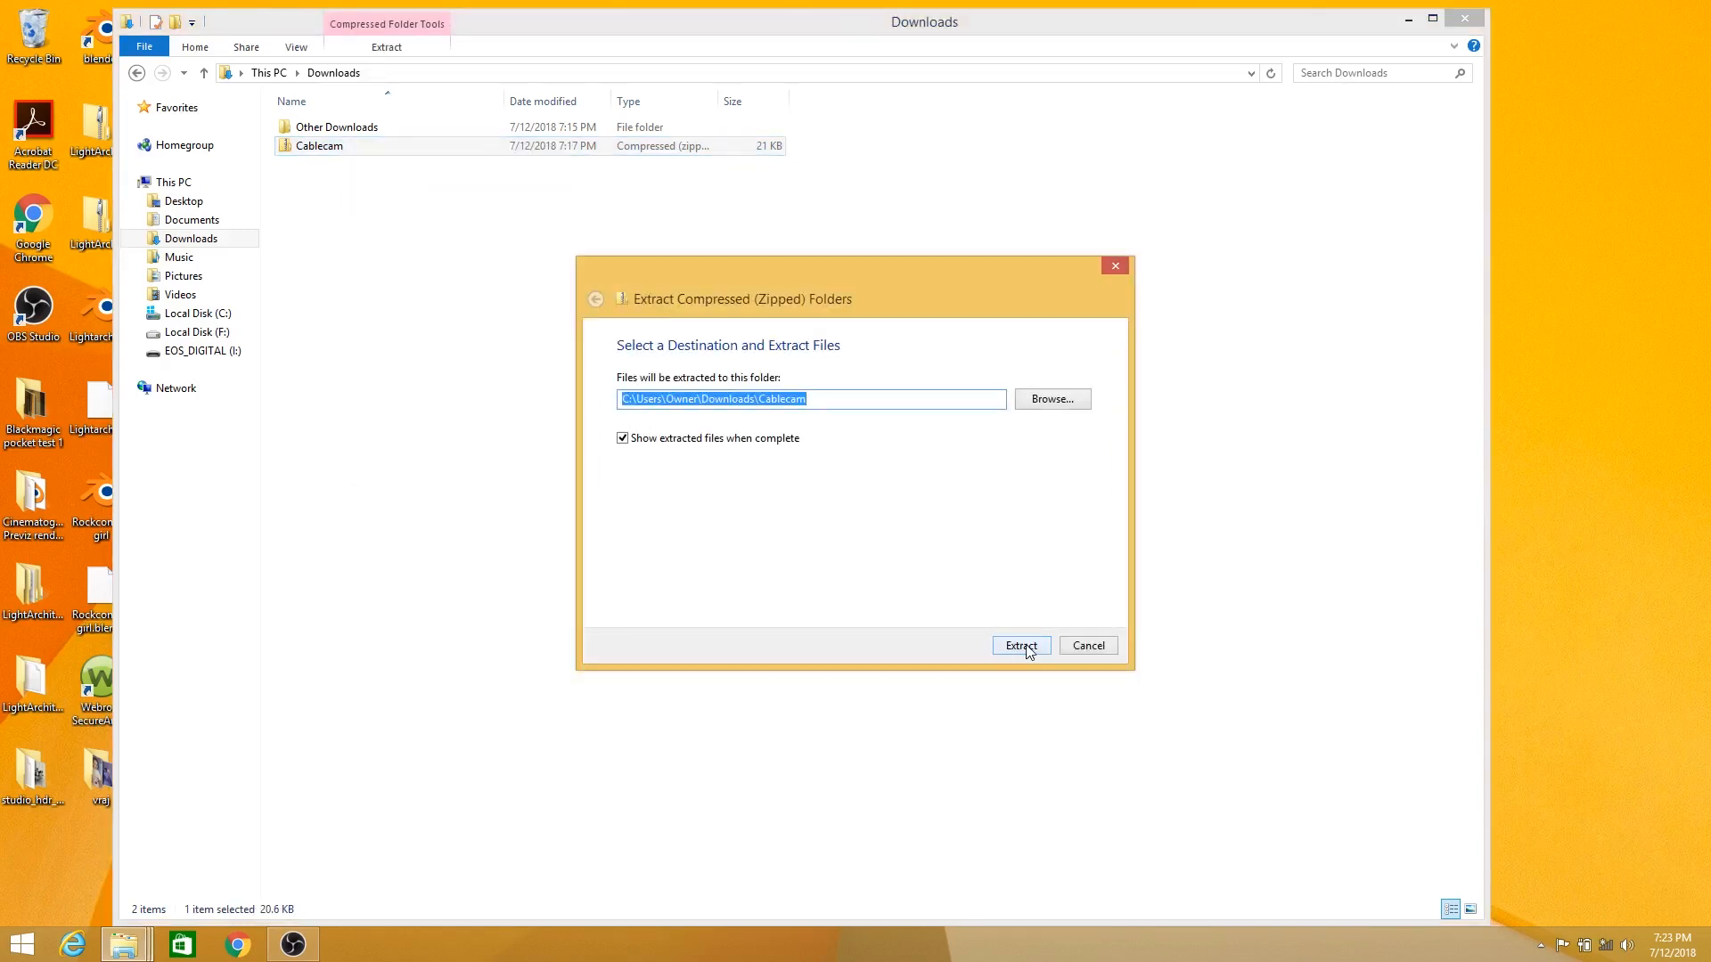
left_click(1022, 646)
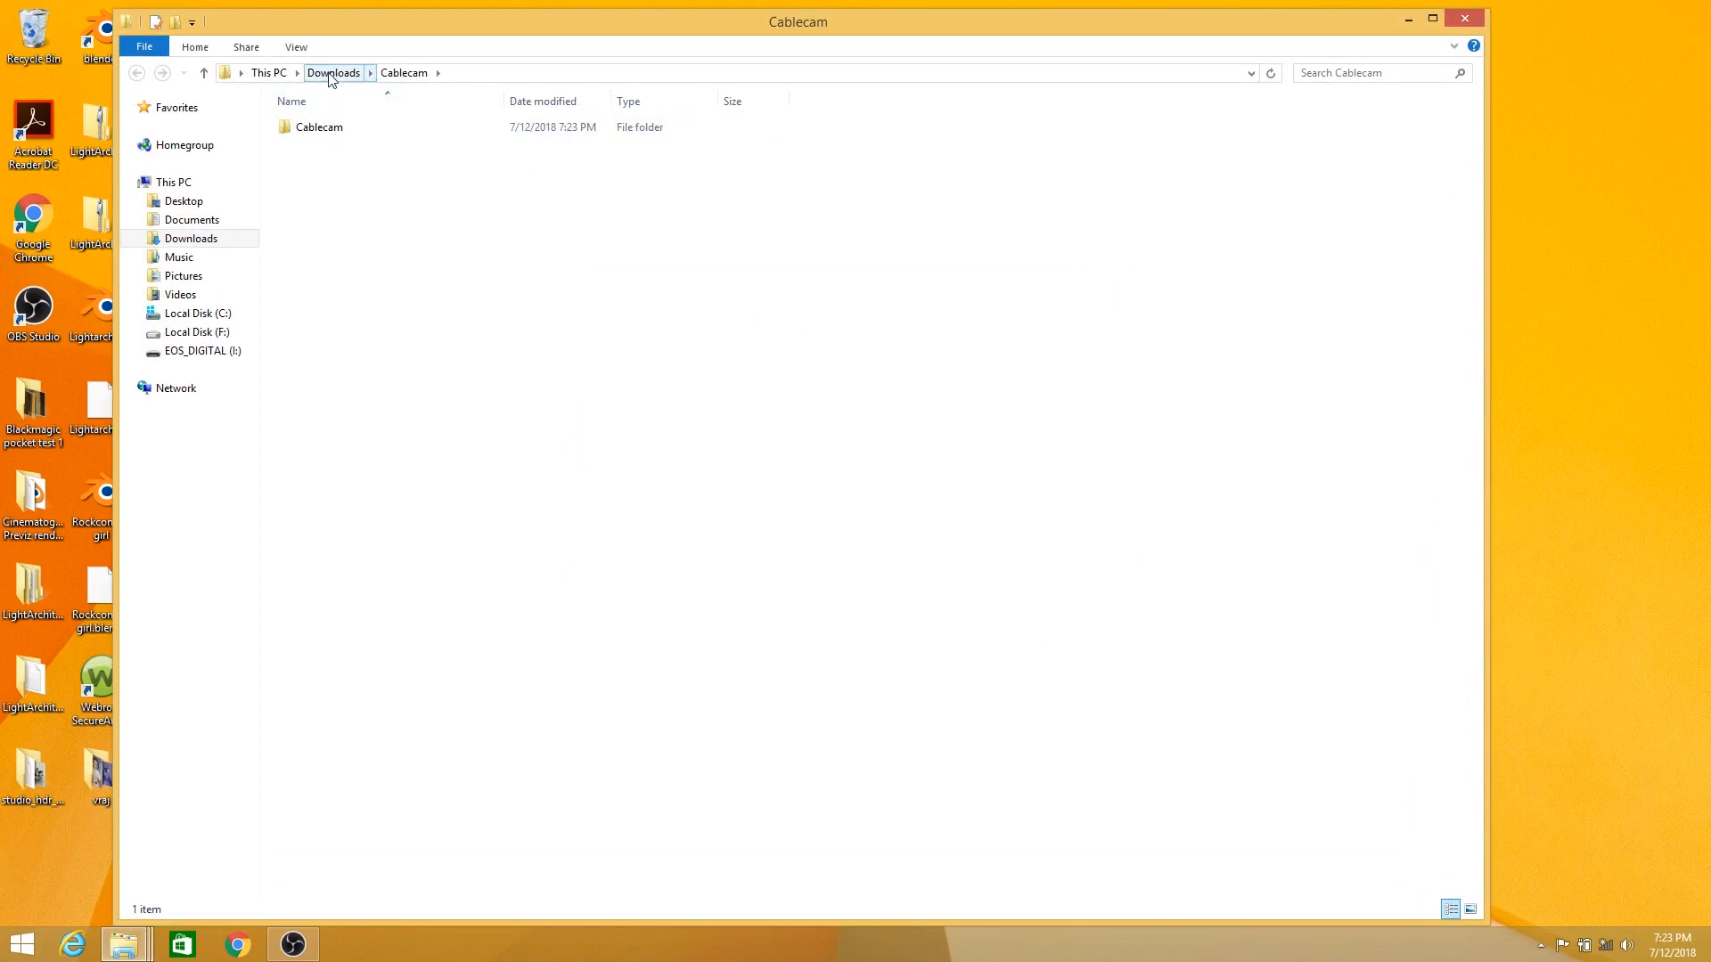
Move the inner Cablecam folder from the extracted folder in Downloads into Program Files on Local Disk (C:), granting administrator permission.
left_click(331, 75)
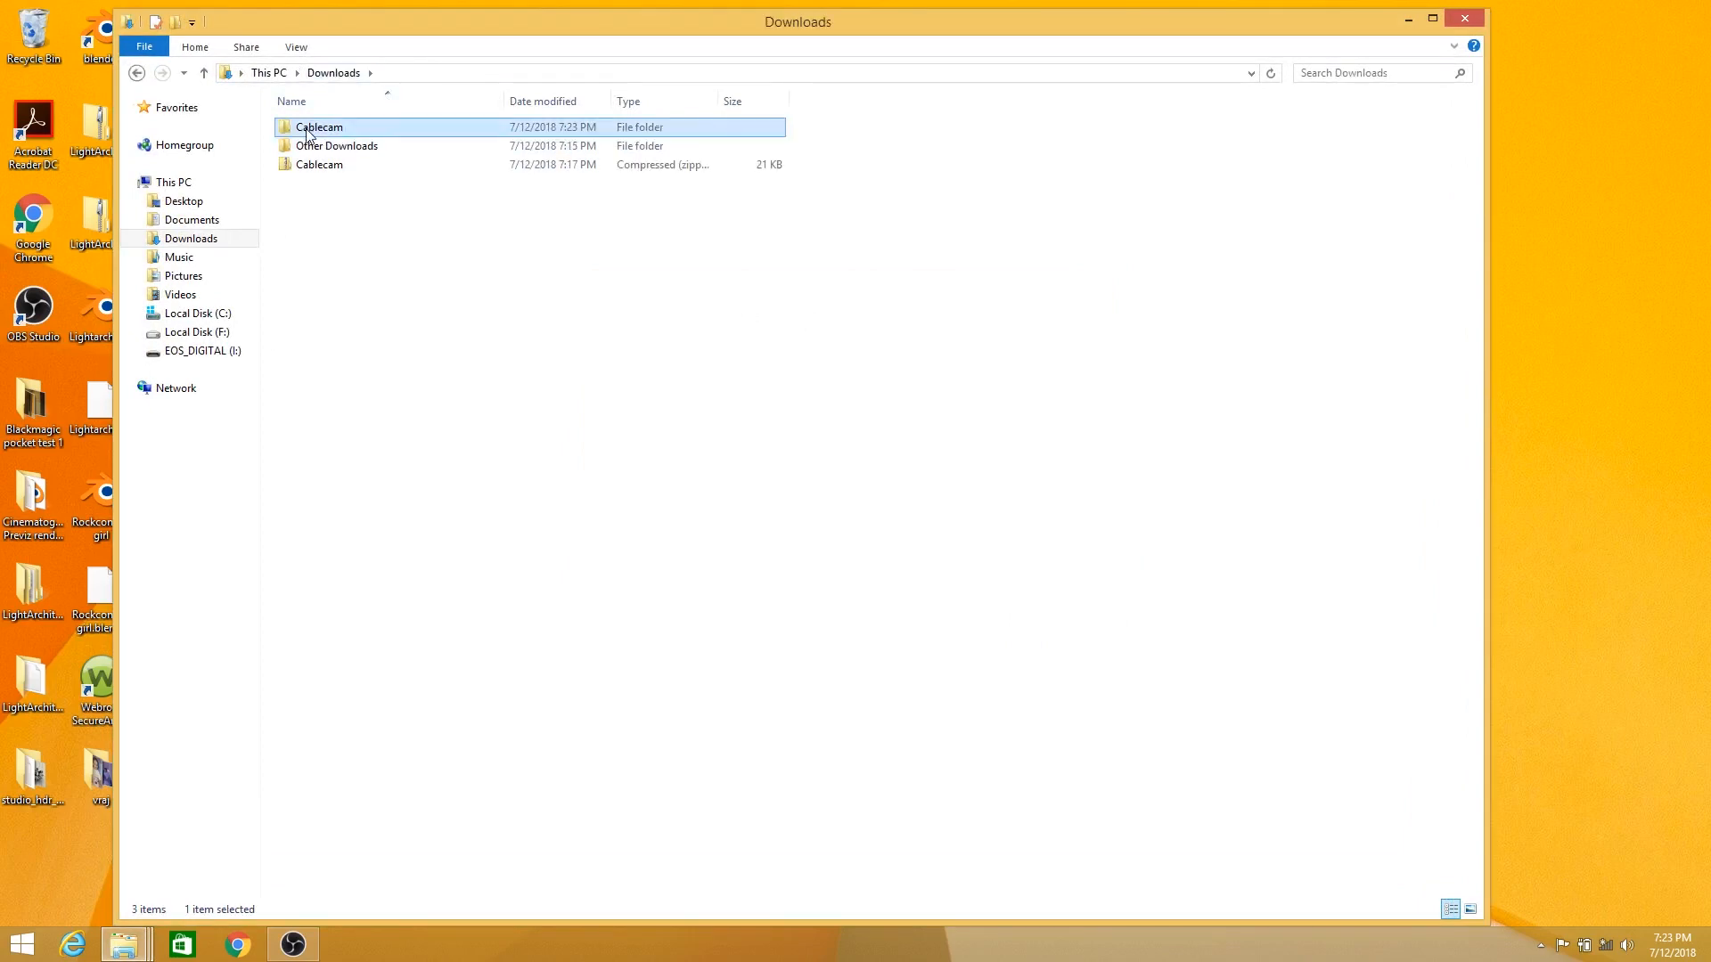
double_click(308, 129)
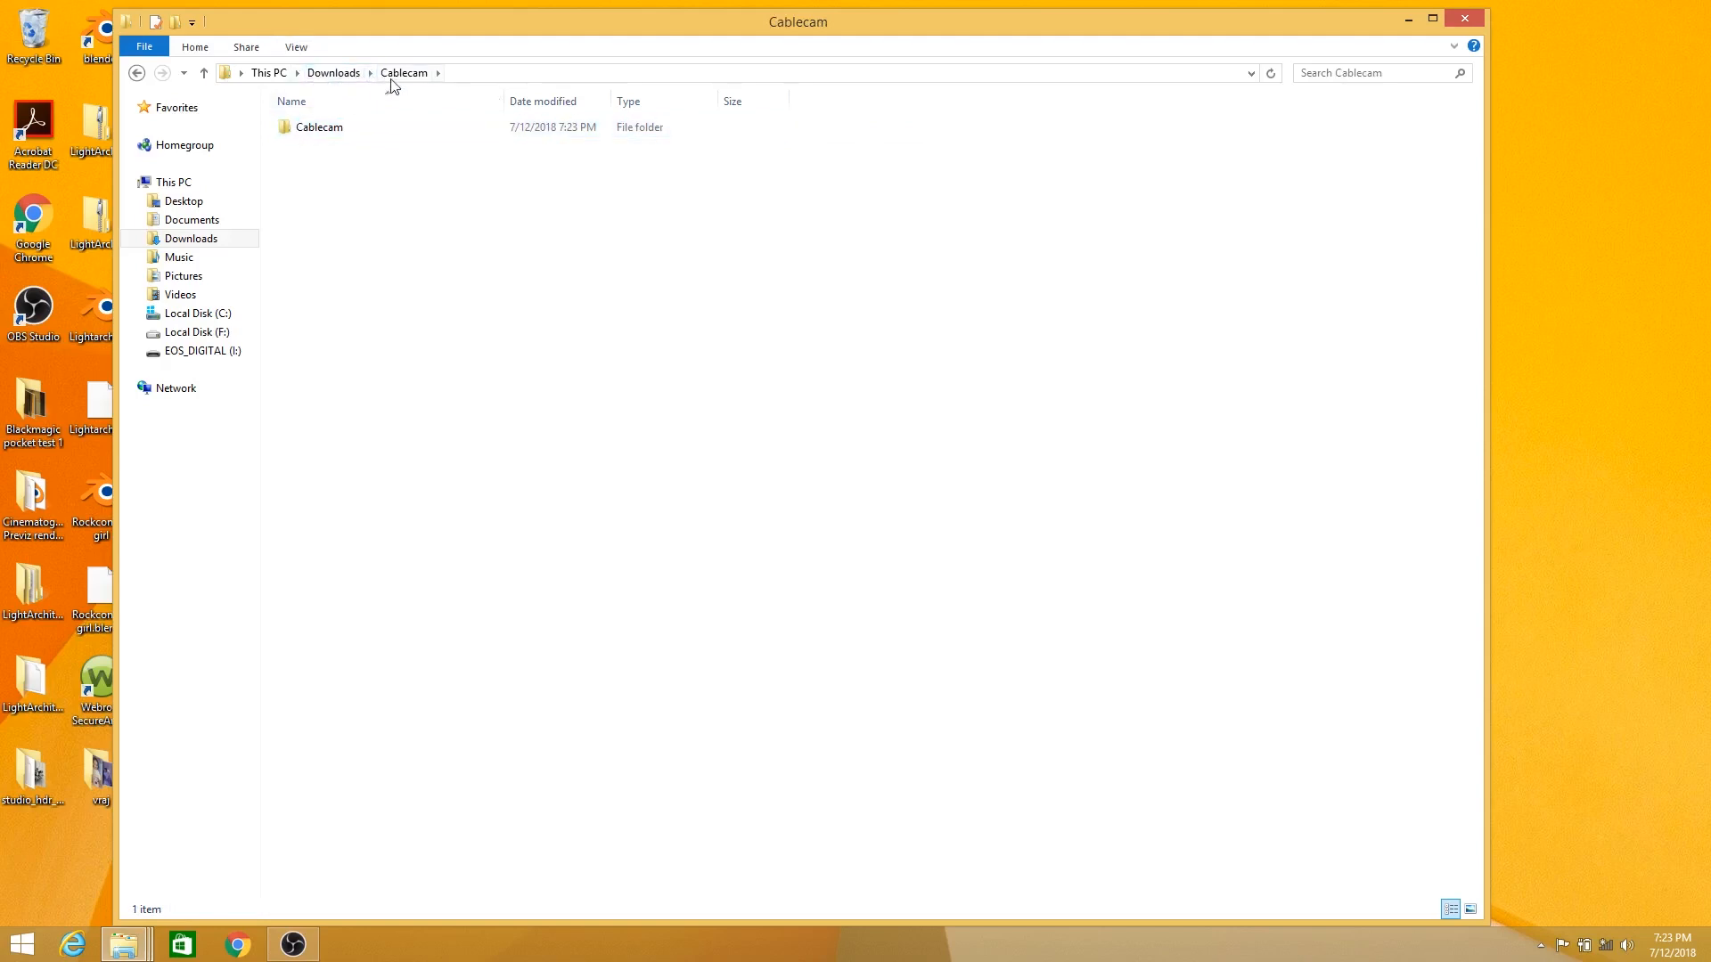
left_click(326, 130)
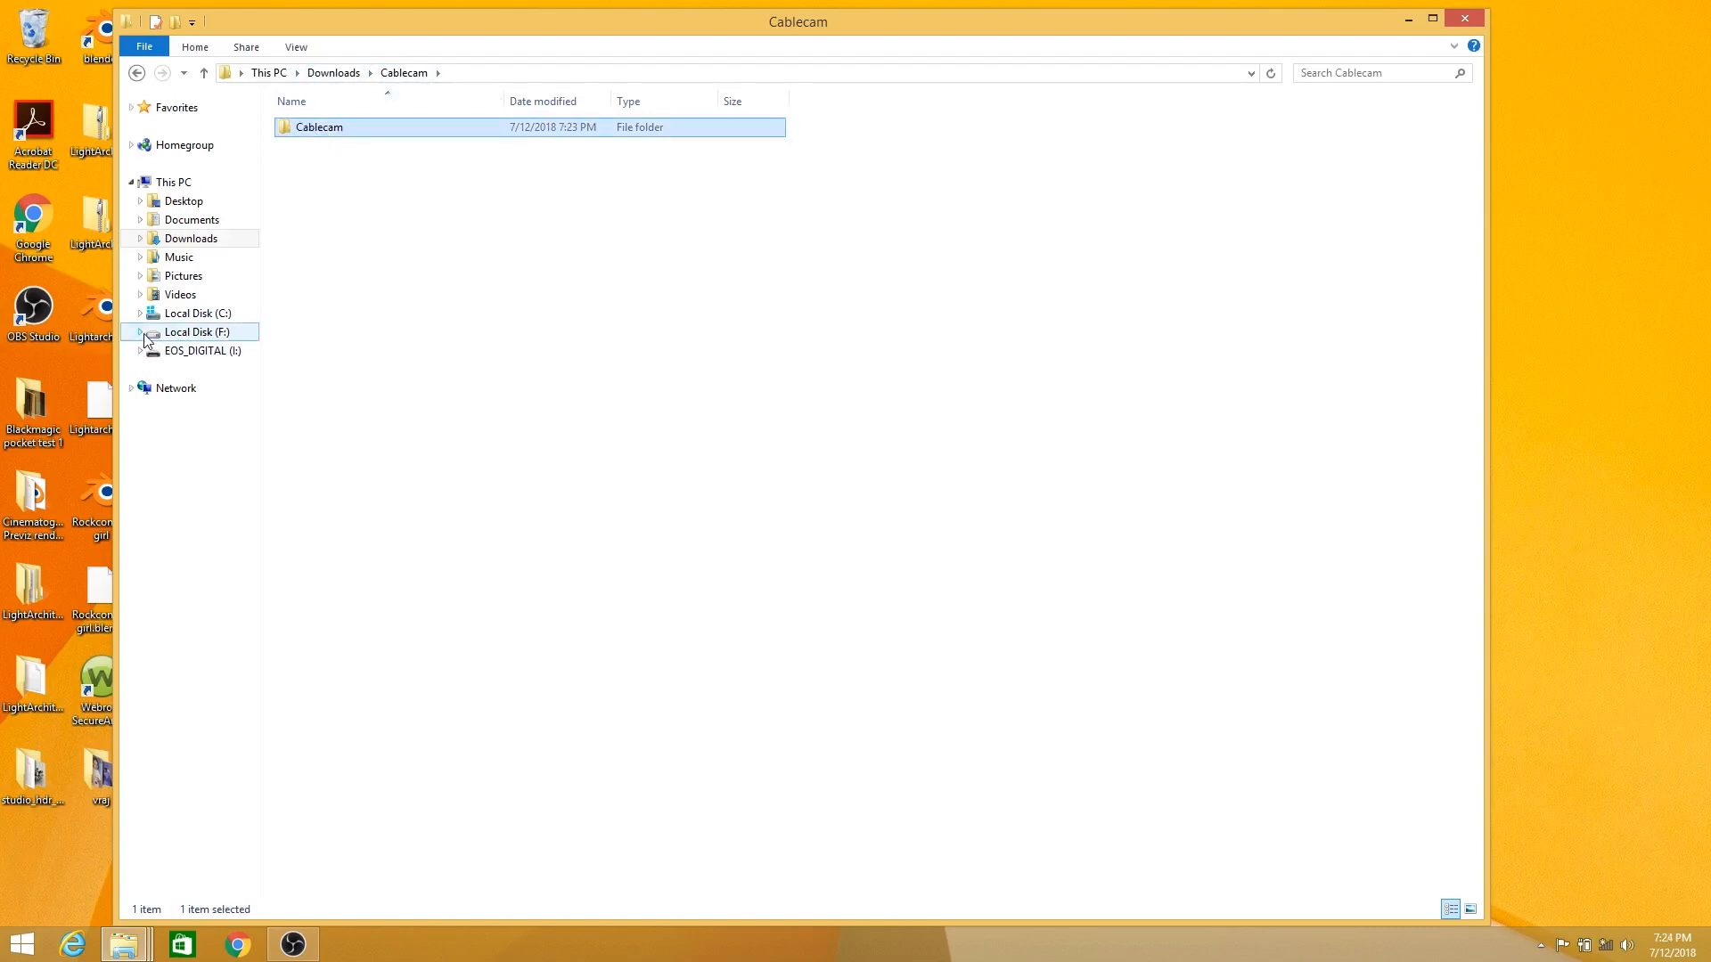
left_click(140, 315)
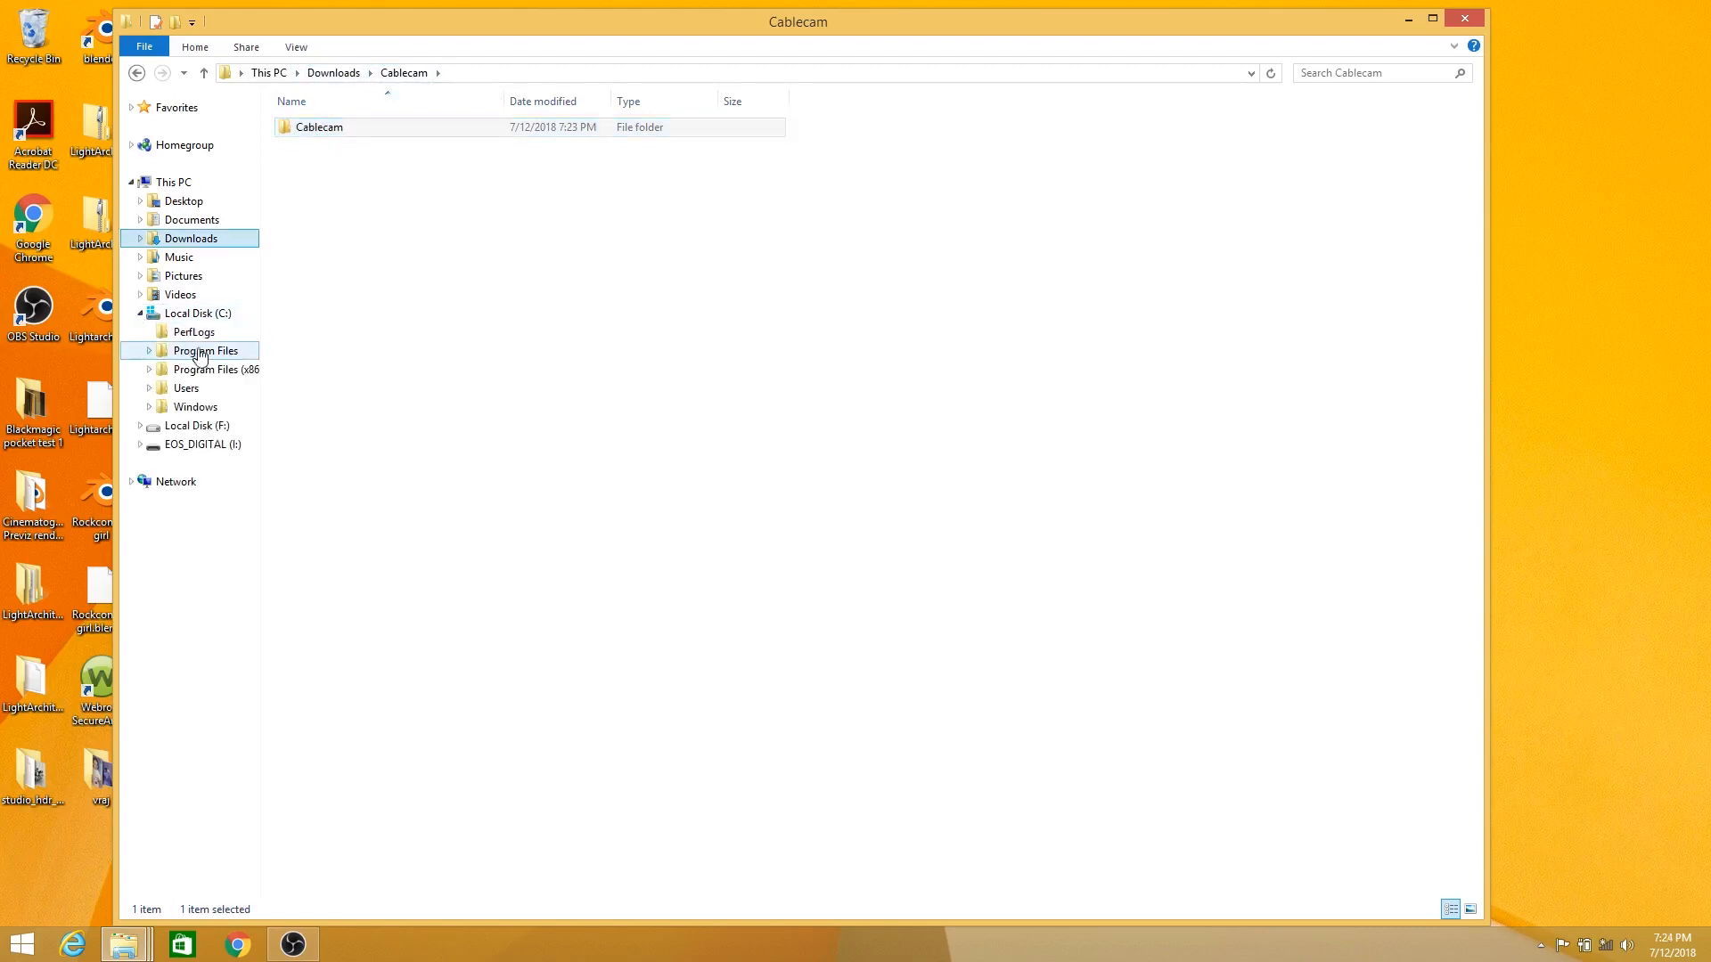
left_click(326, 130)
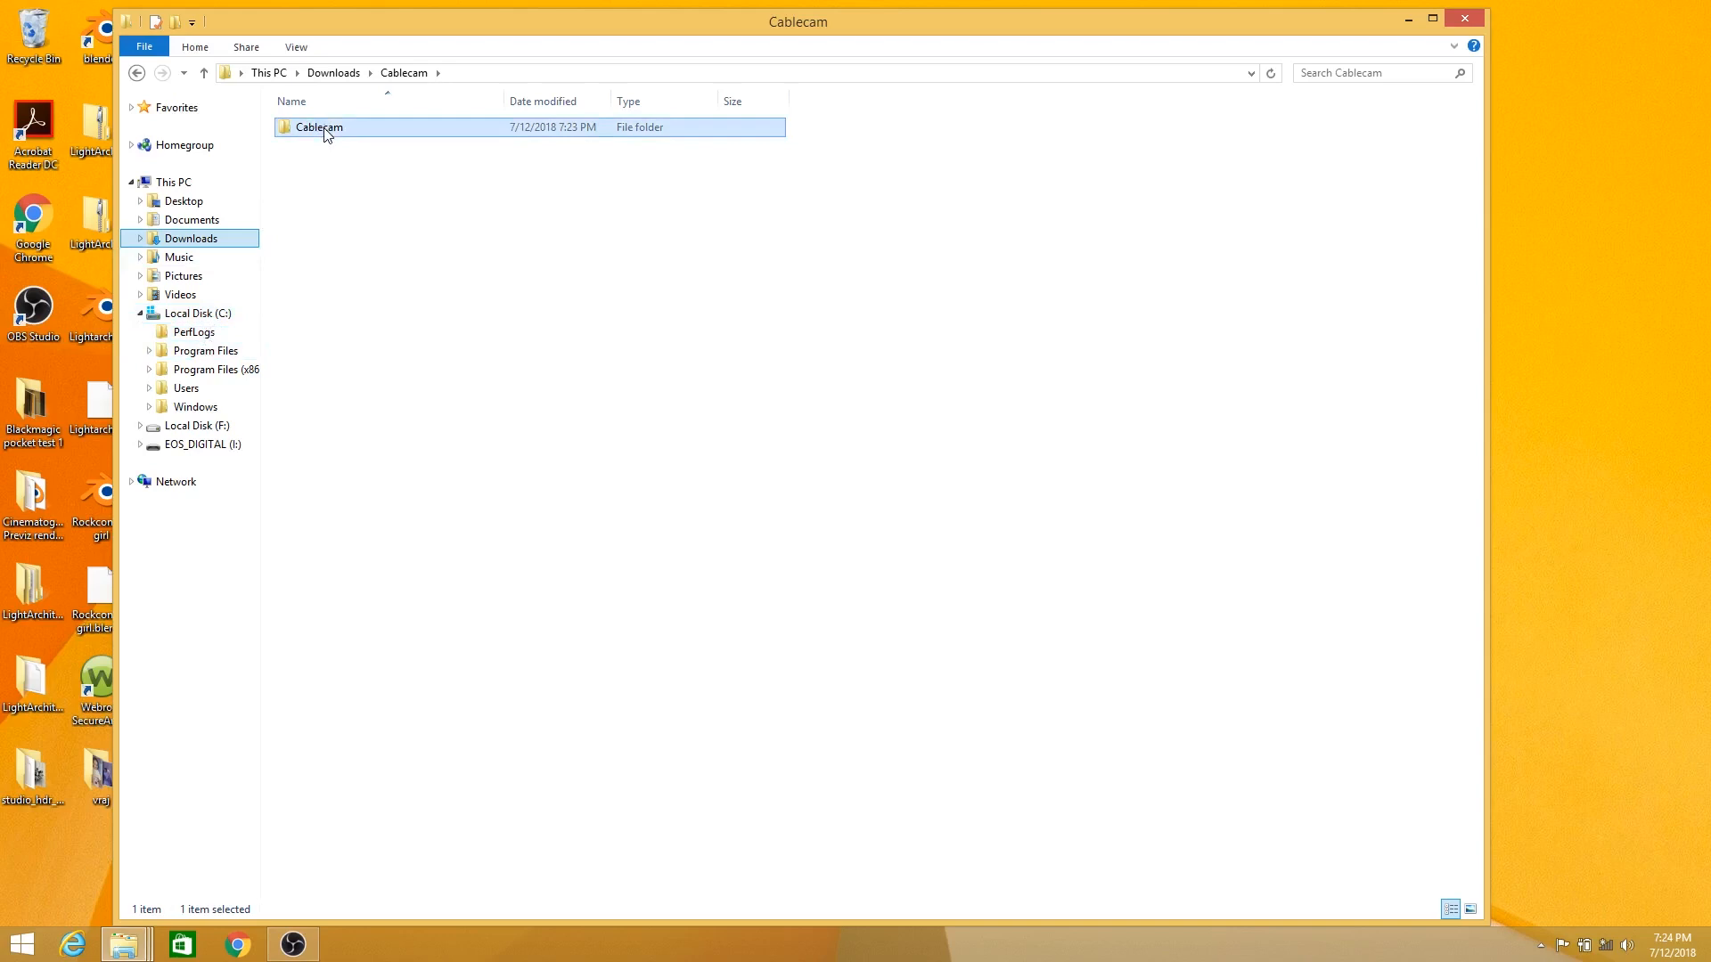
left_click_drag(326, 130, 225, 352)
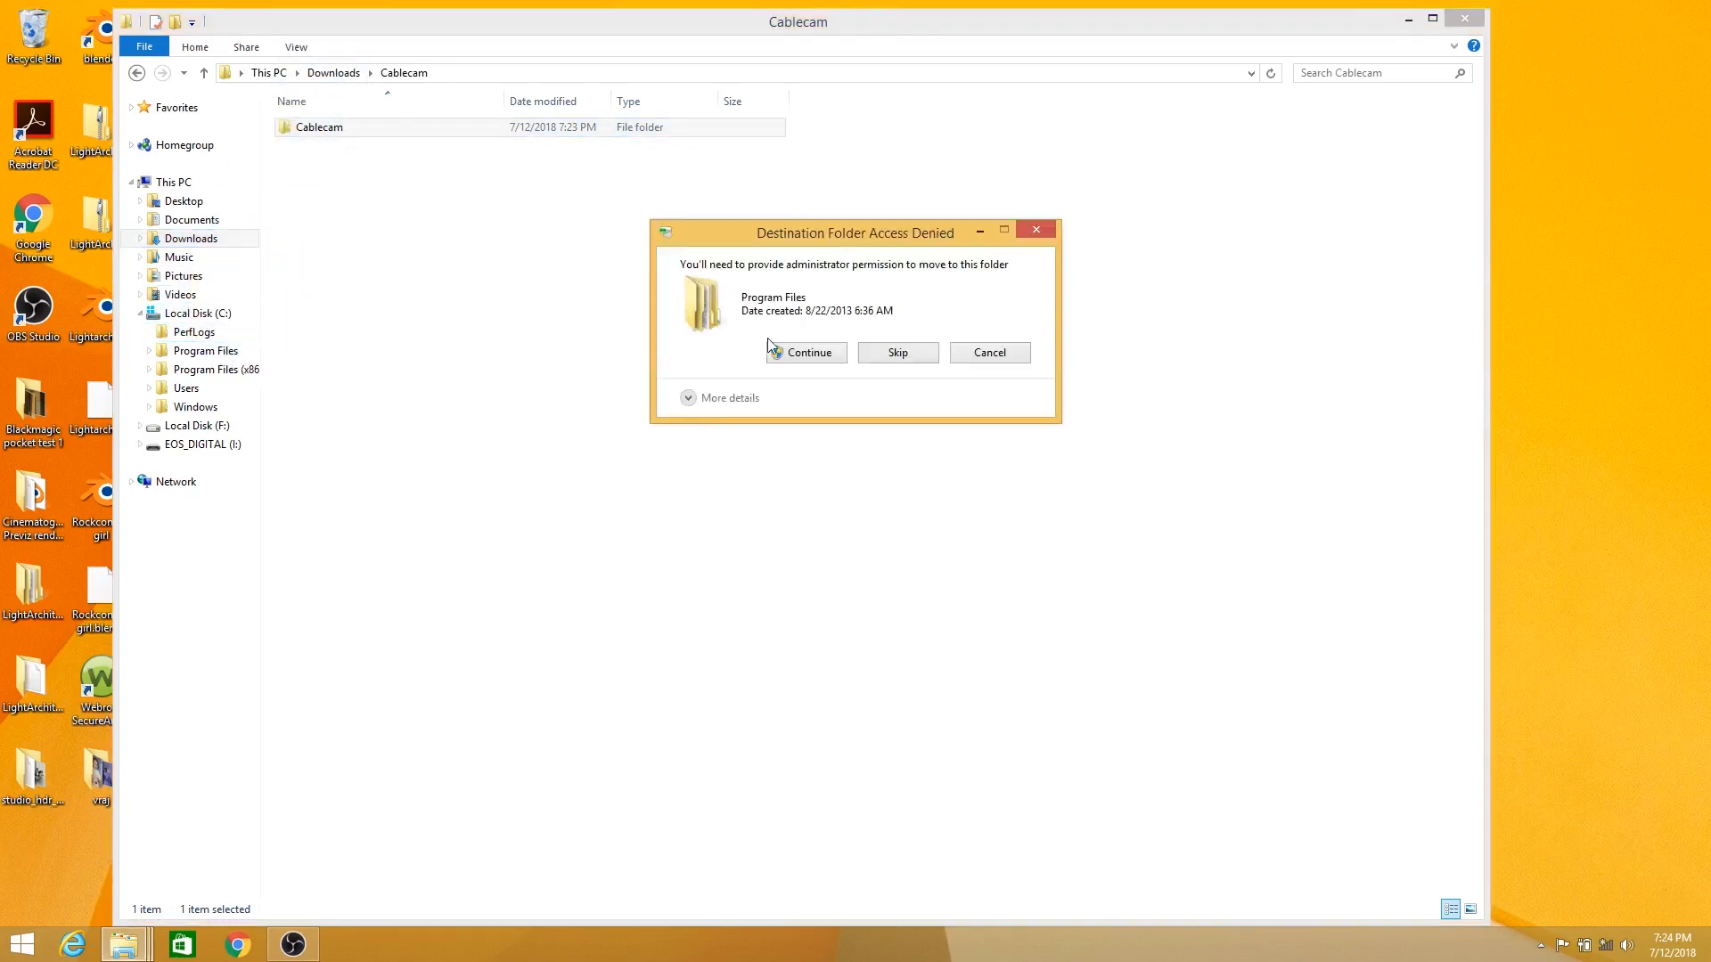
left_click(792, 354)
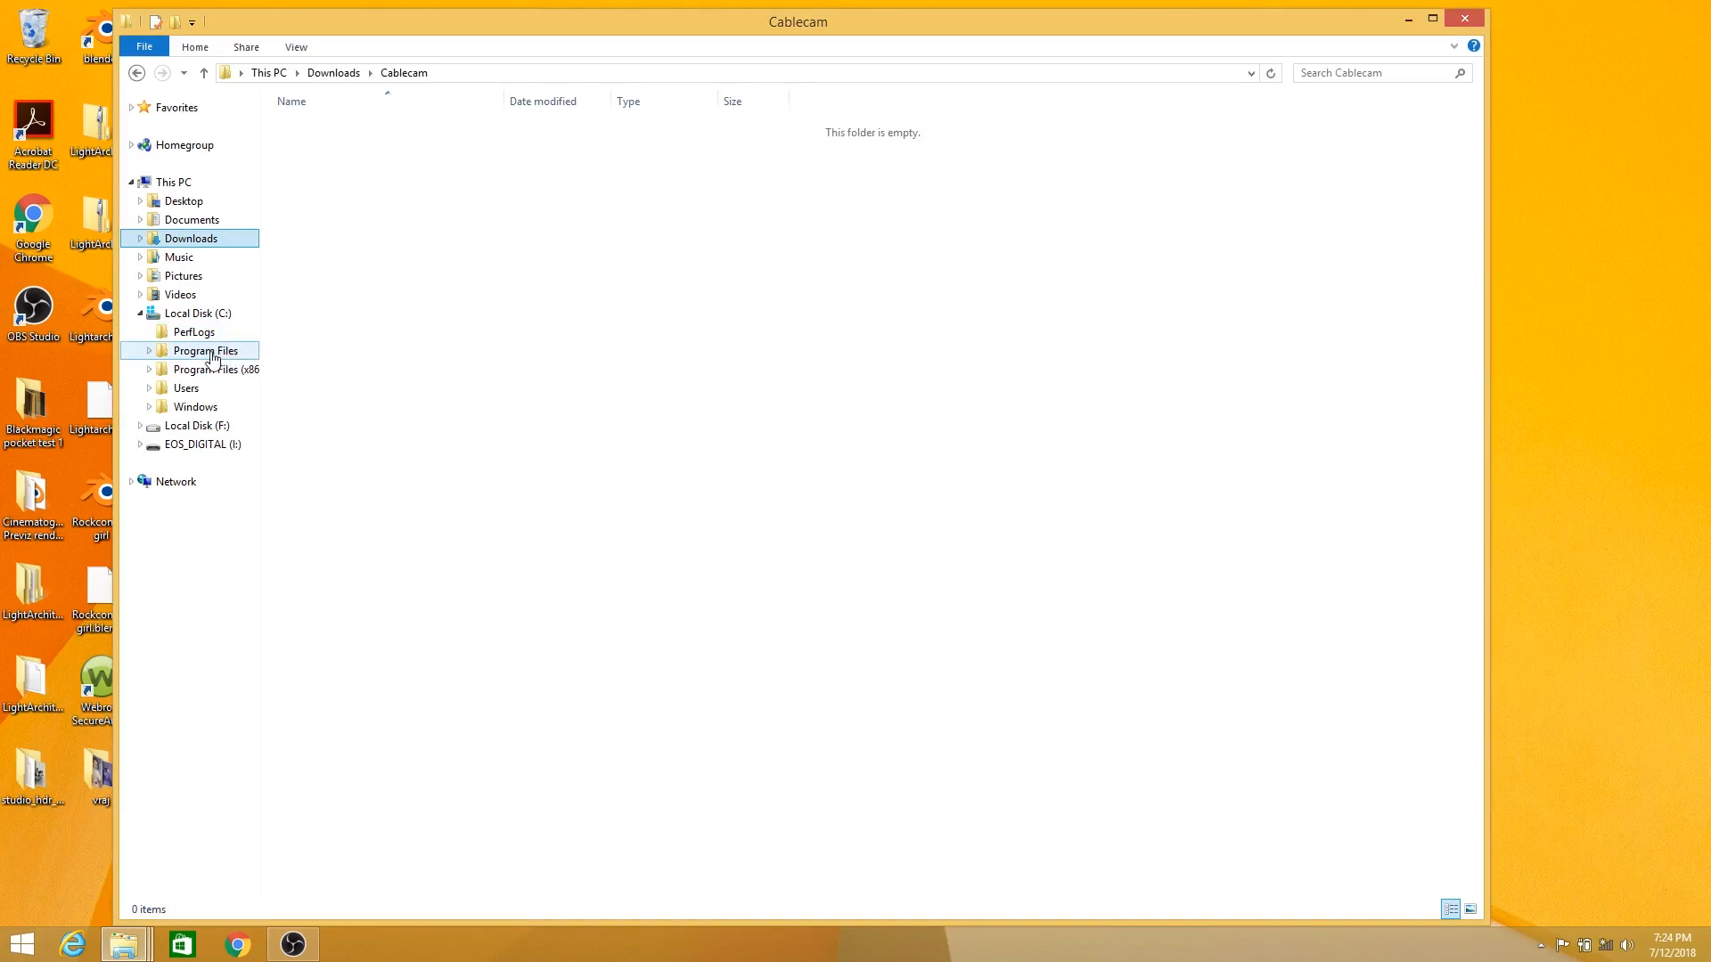
Open the Cablecam folder inside Program Files.
left_click(214, 356)
left_click(320, 147)
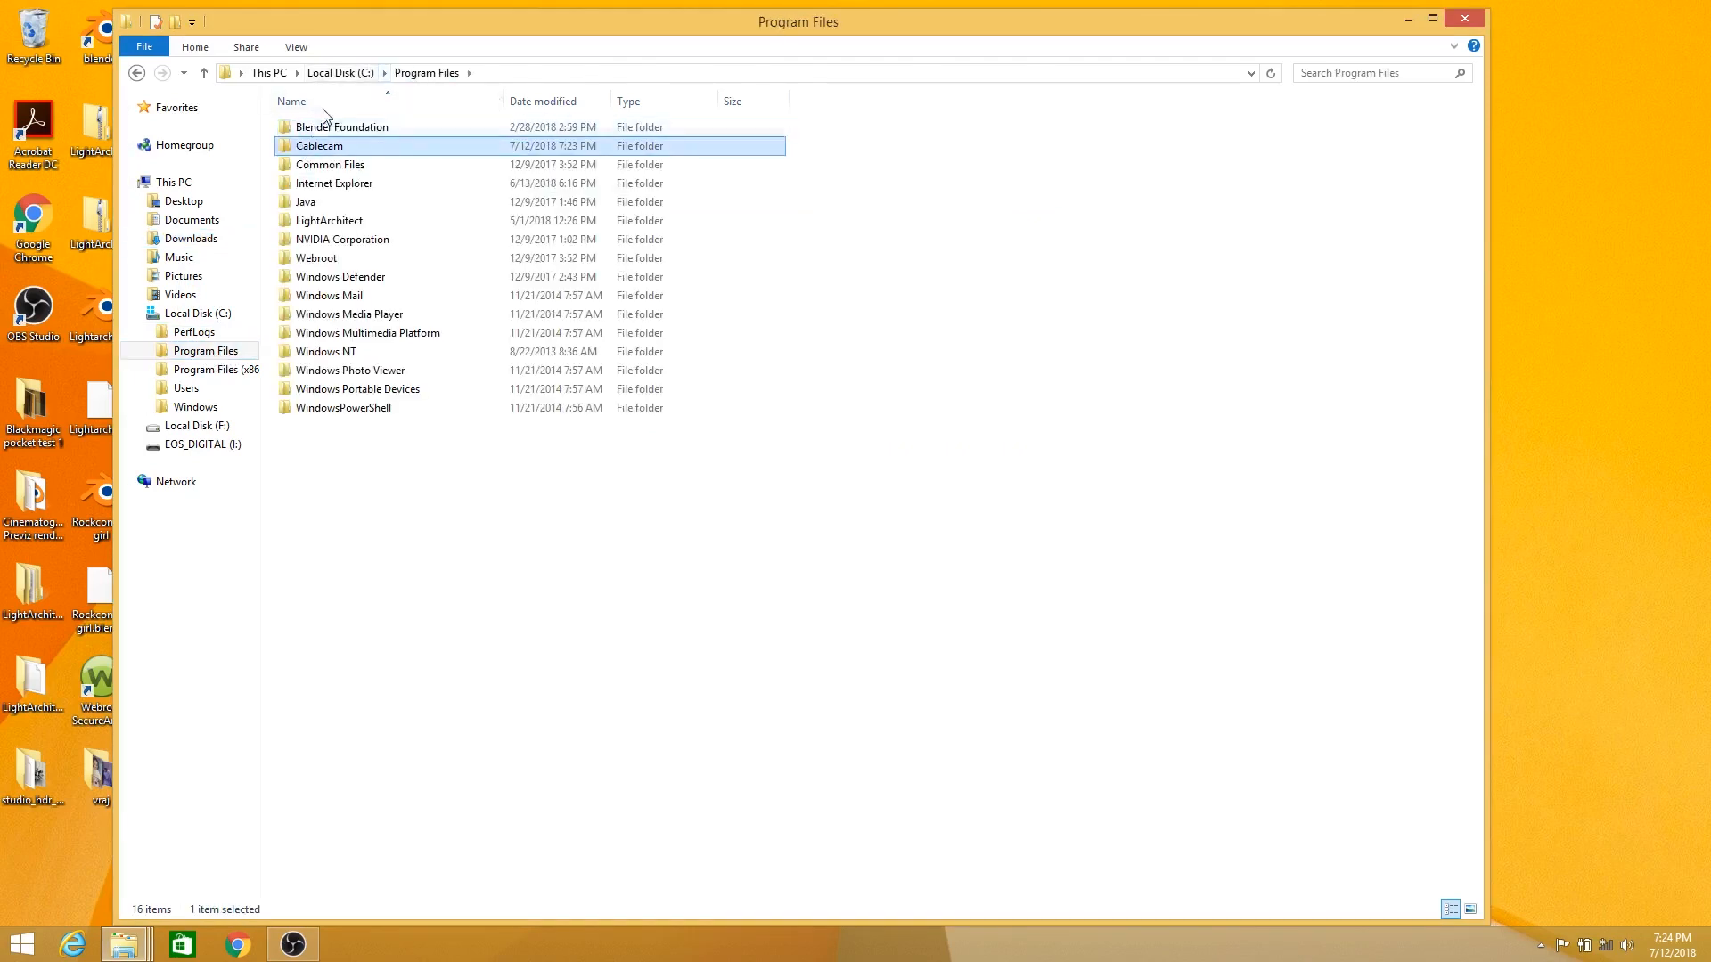
double_click(338, 148)
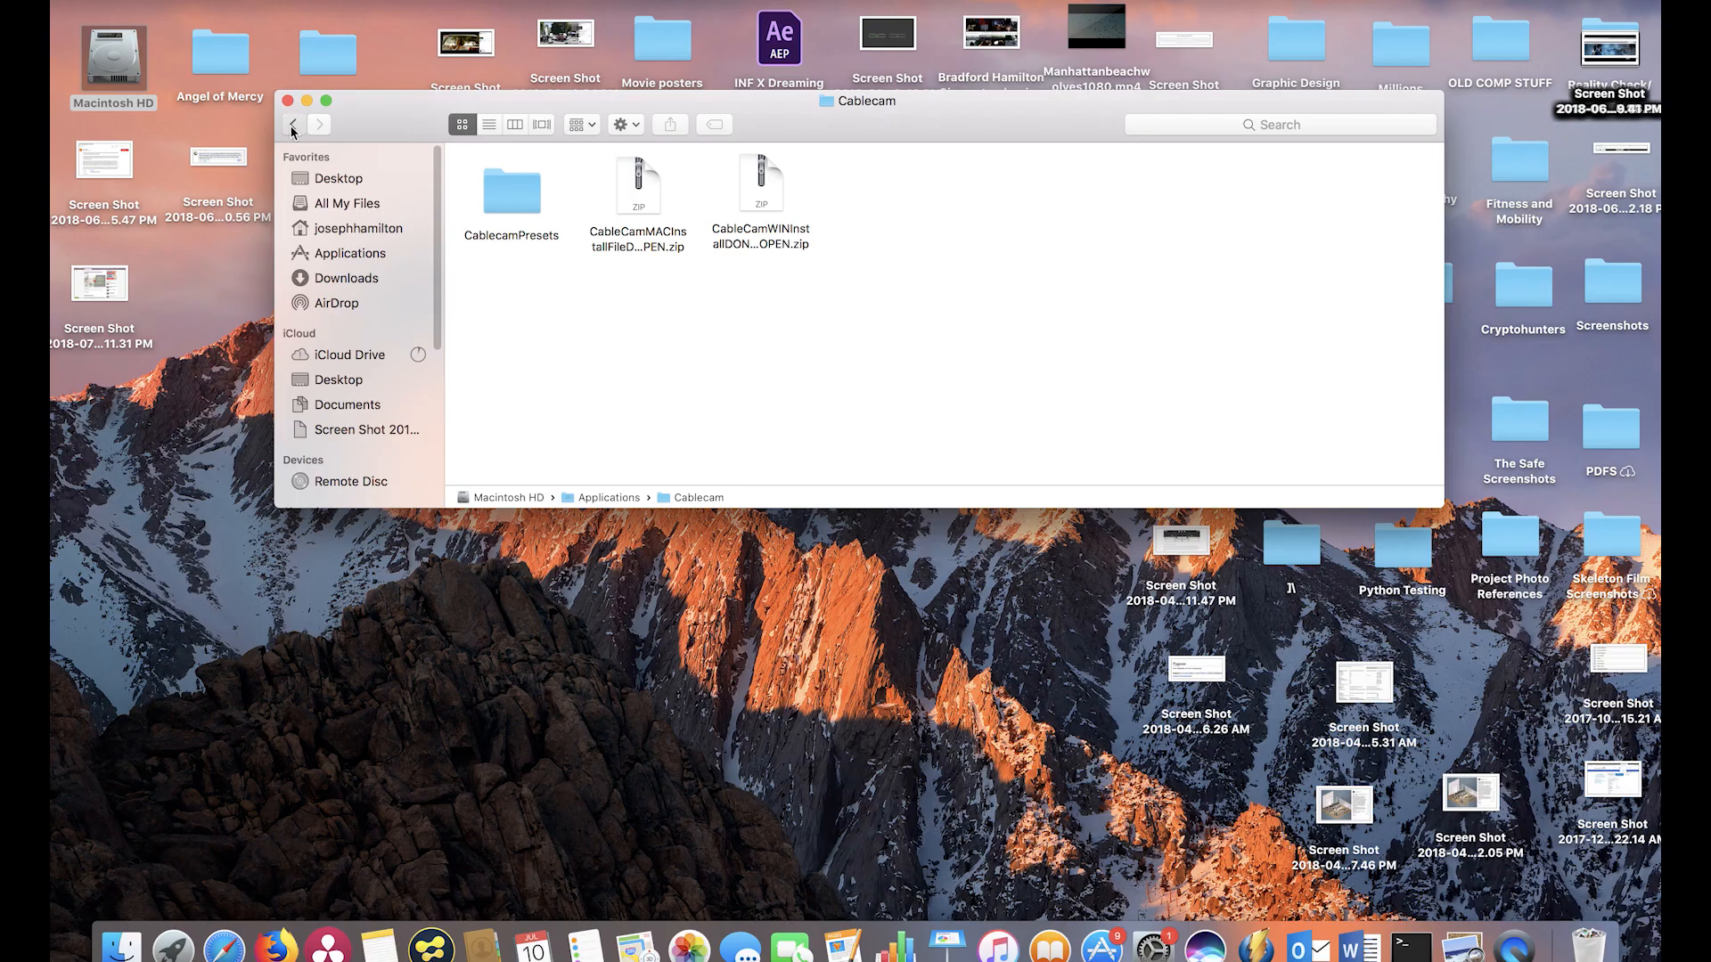
Look at the contents of the Cablecam folder inside the Mac's Applications folder and return to Applications.
key("super+Up")
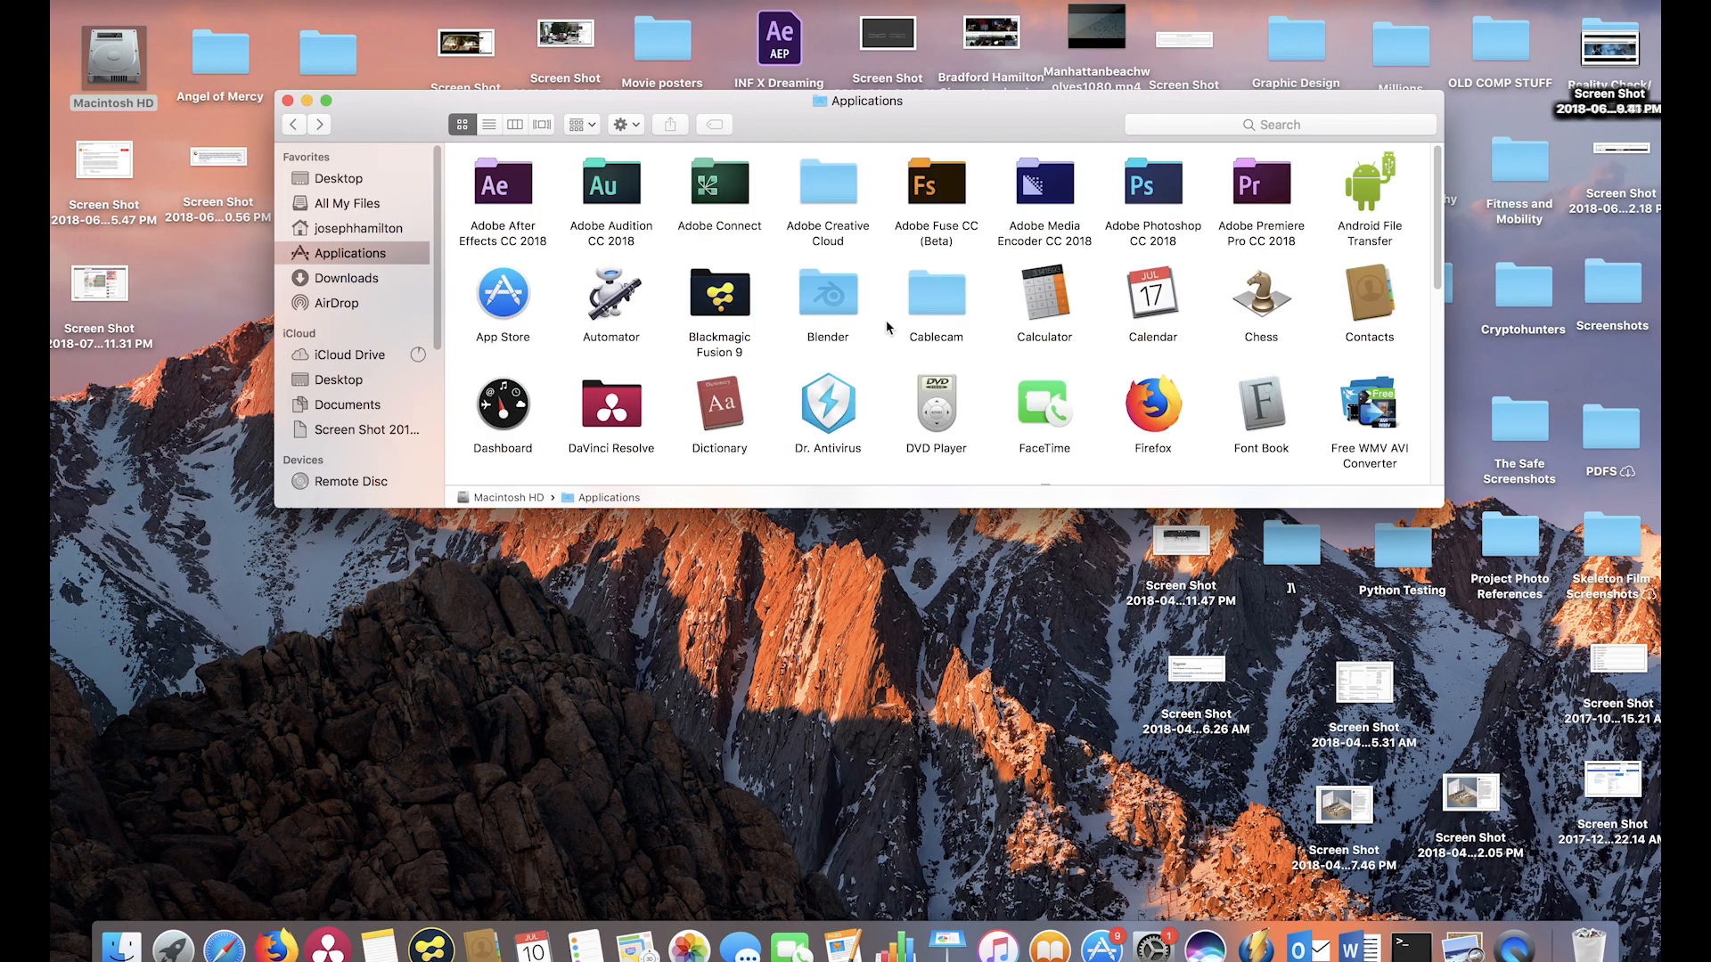
double_click(909, 306)
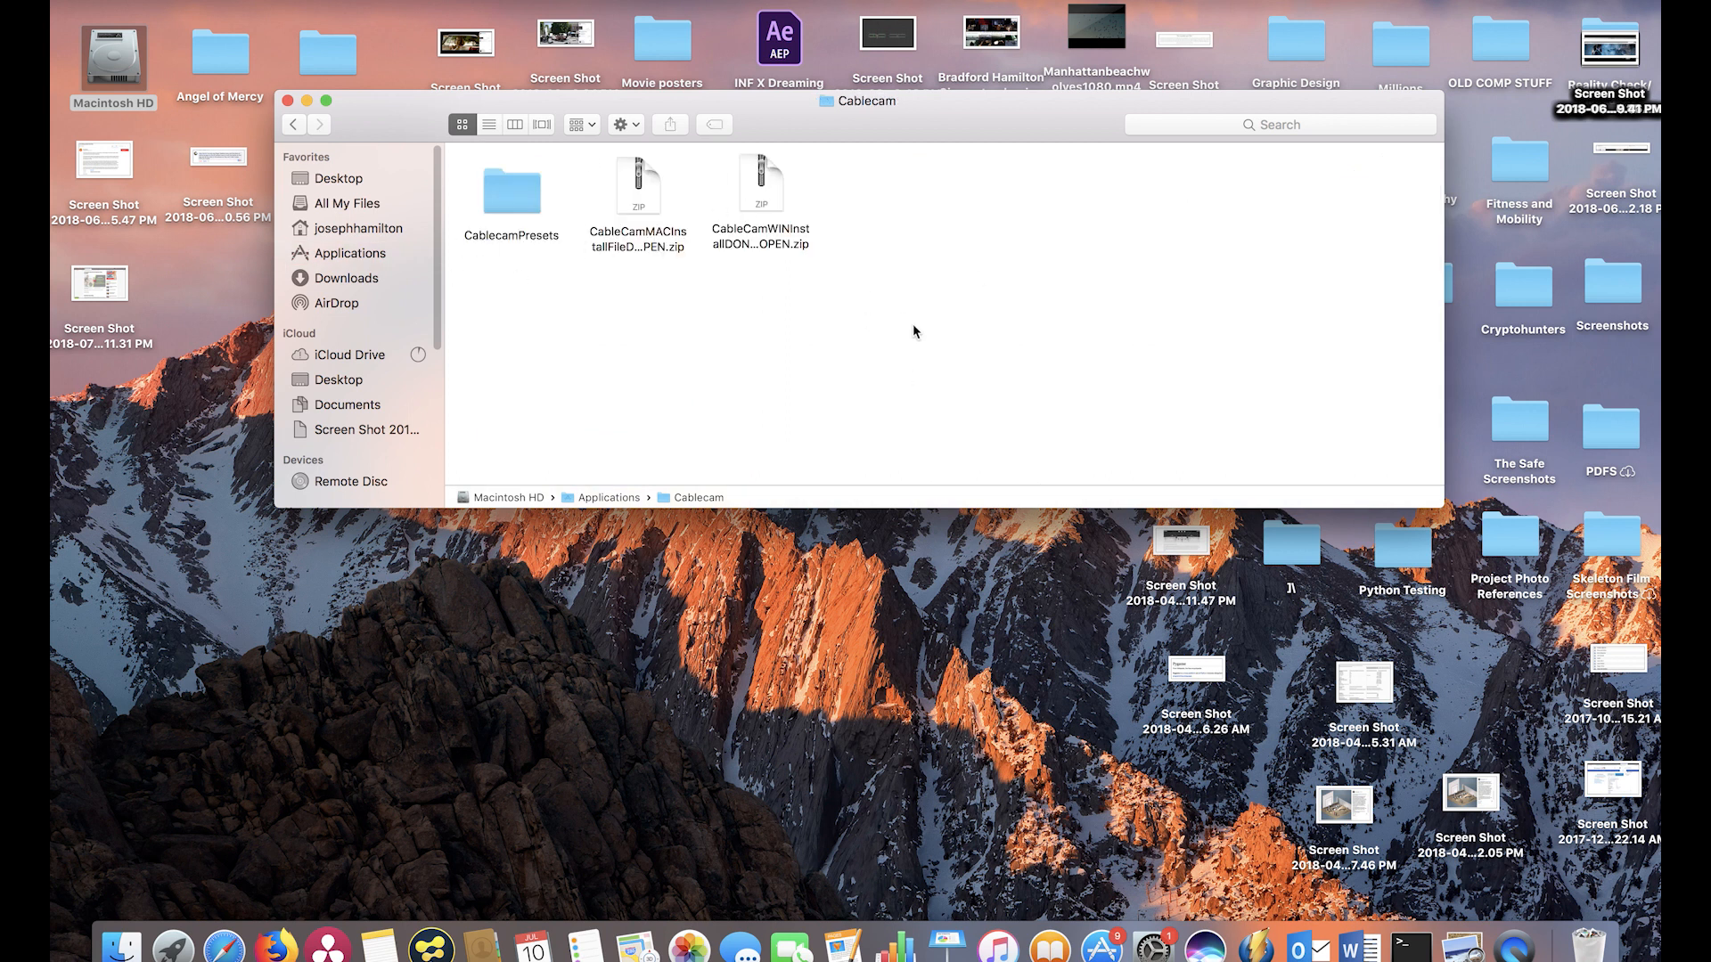
left_click(350, 254)
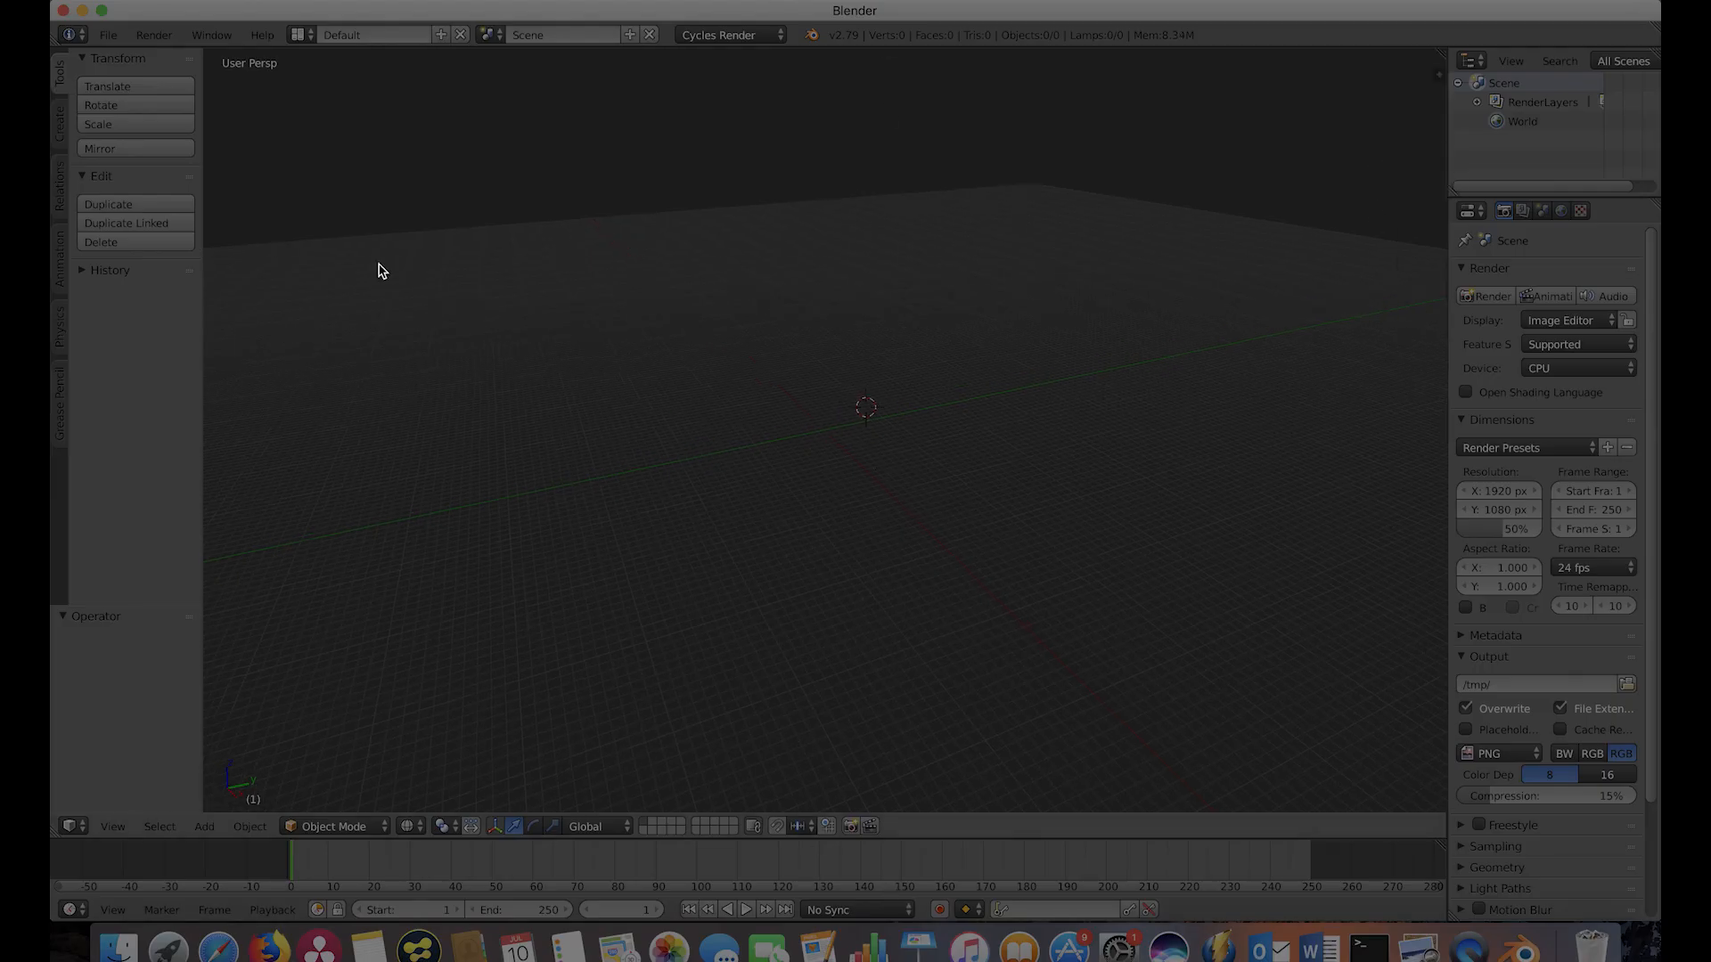
Switch to Blender and install the add-on from CableCamMACInstallFileDONOTOPEN.zip in /Applications/Cablecam/ through the user preferences.
left_click(114, 36)
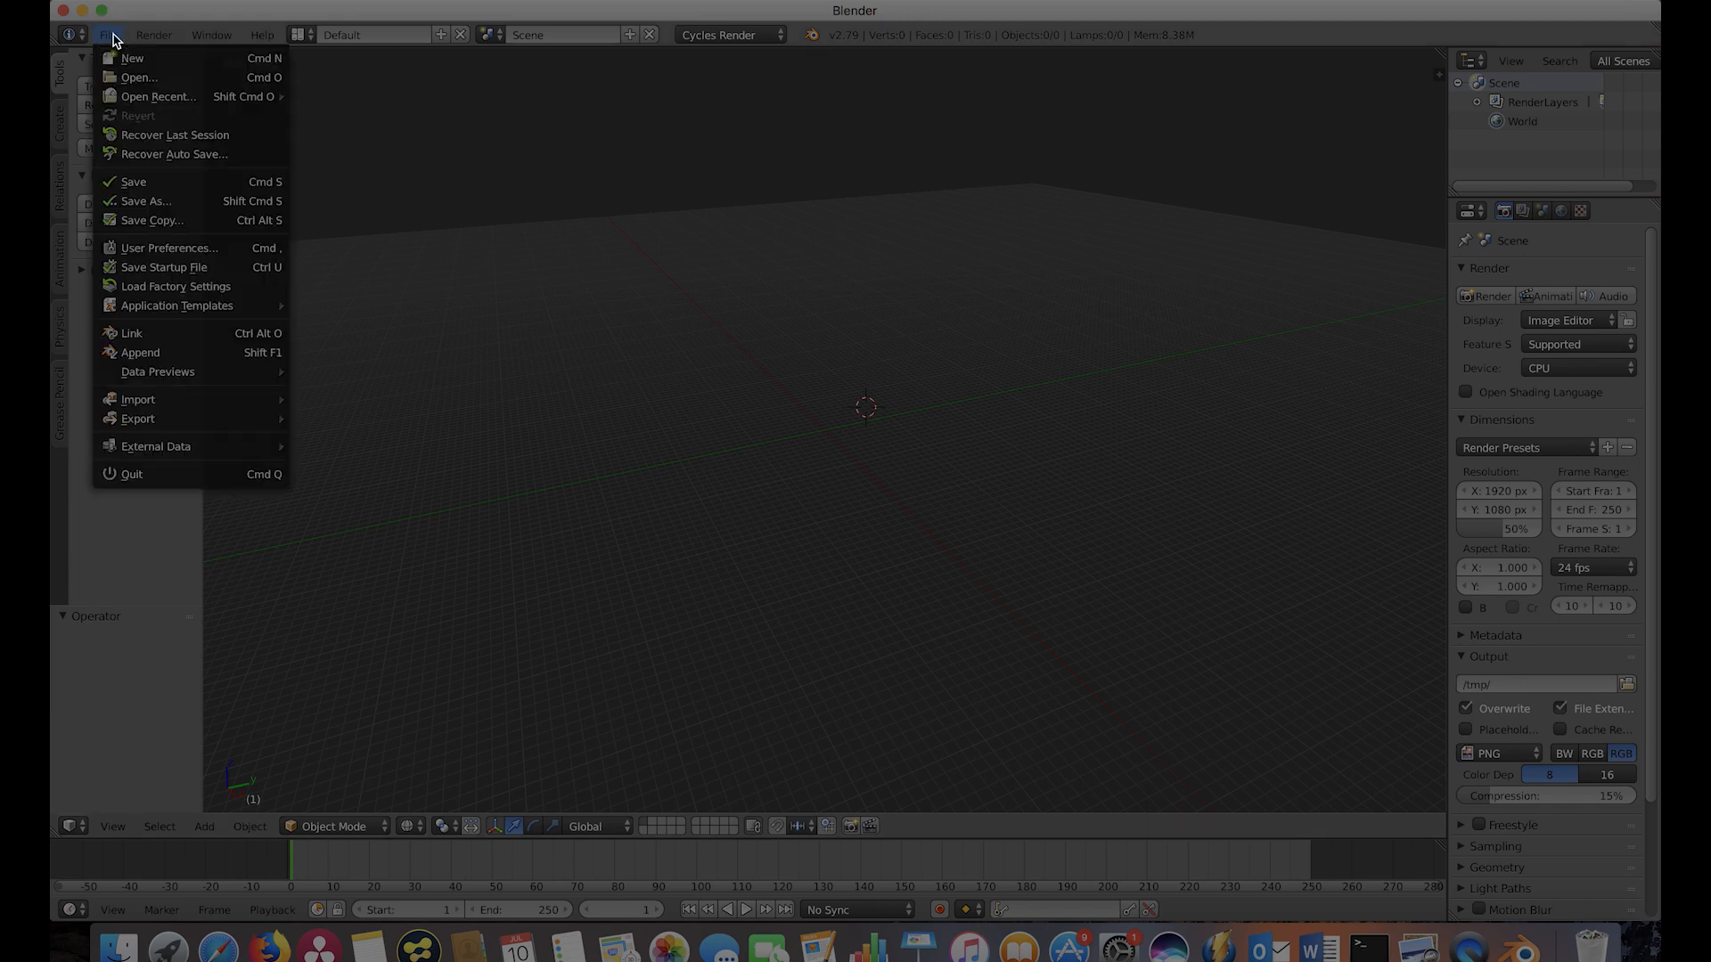
left_click(147, 244)
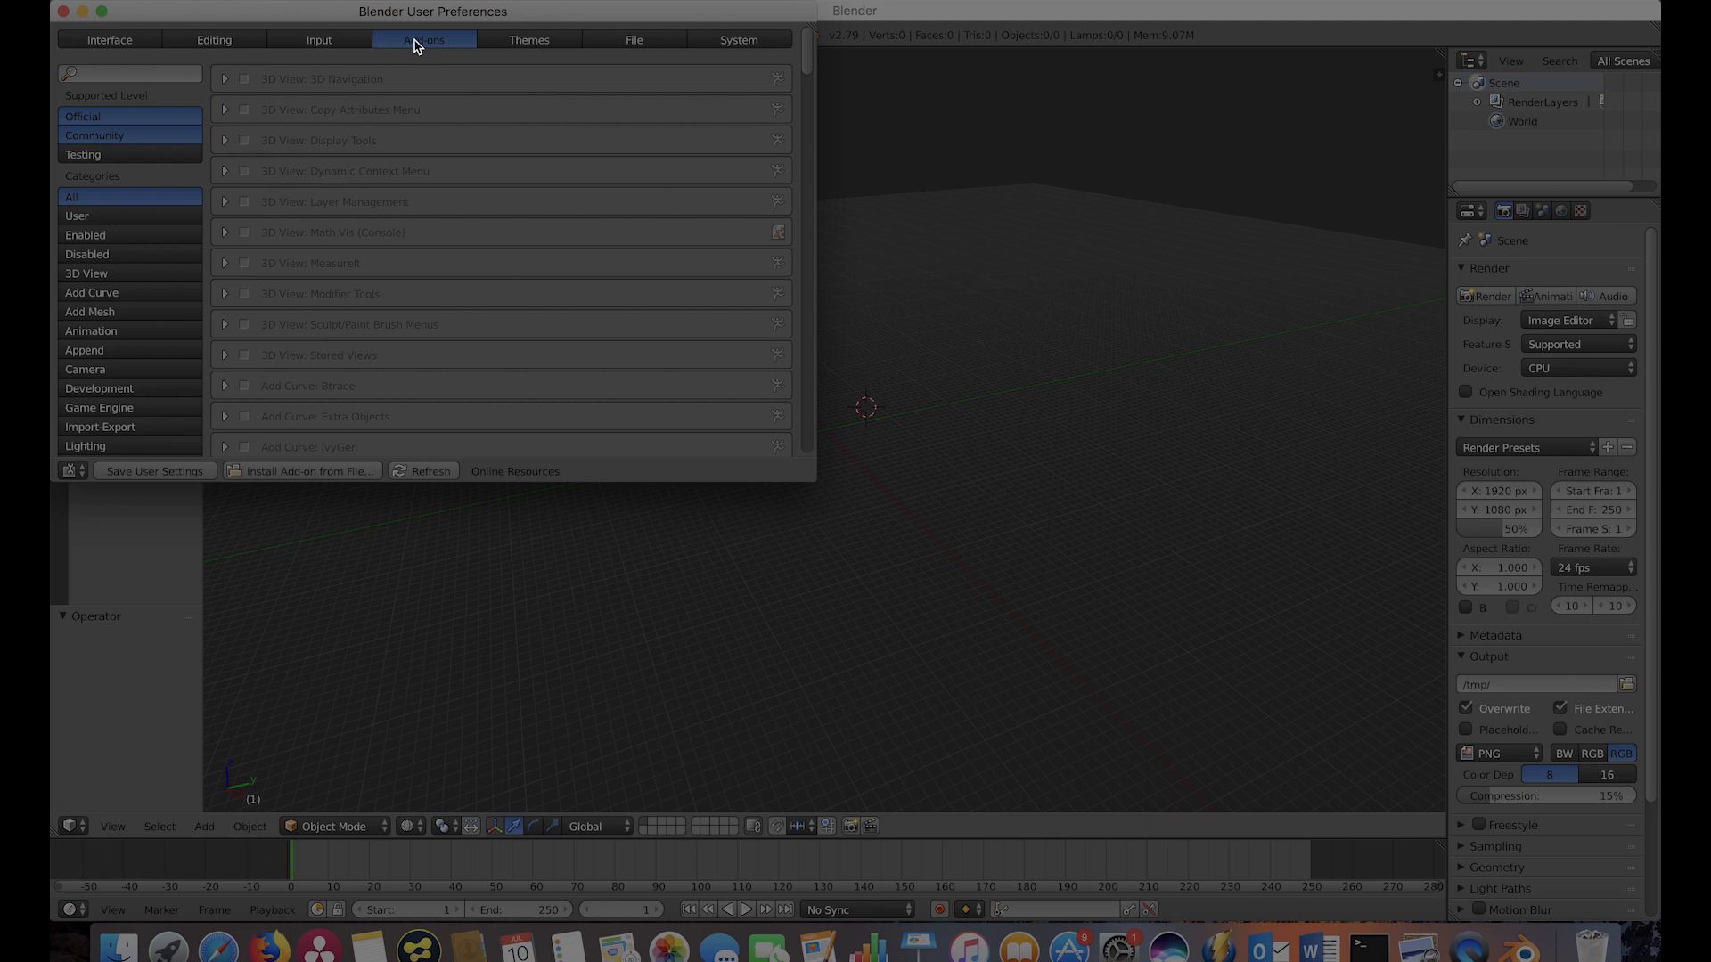
left_click(276, 474)
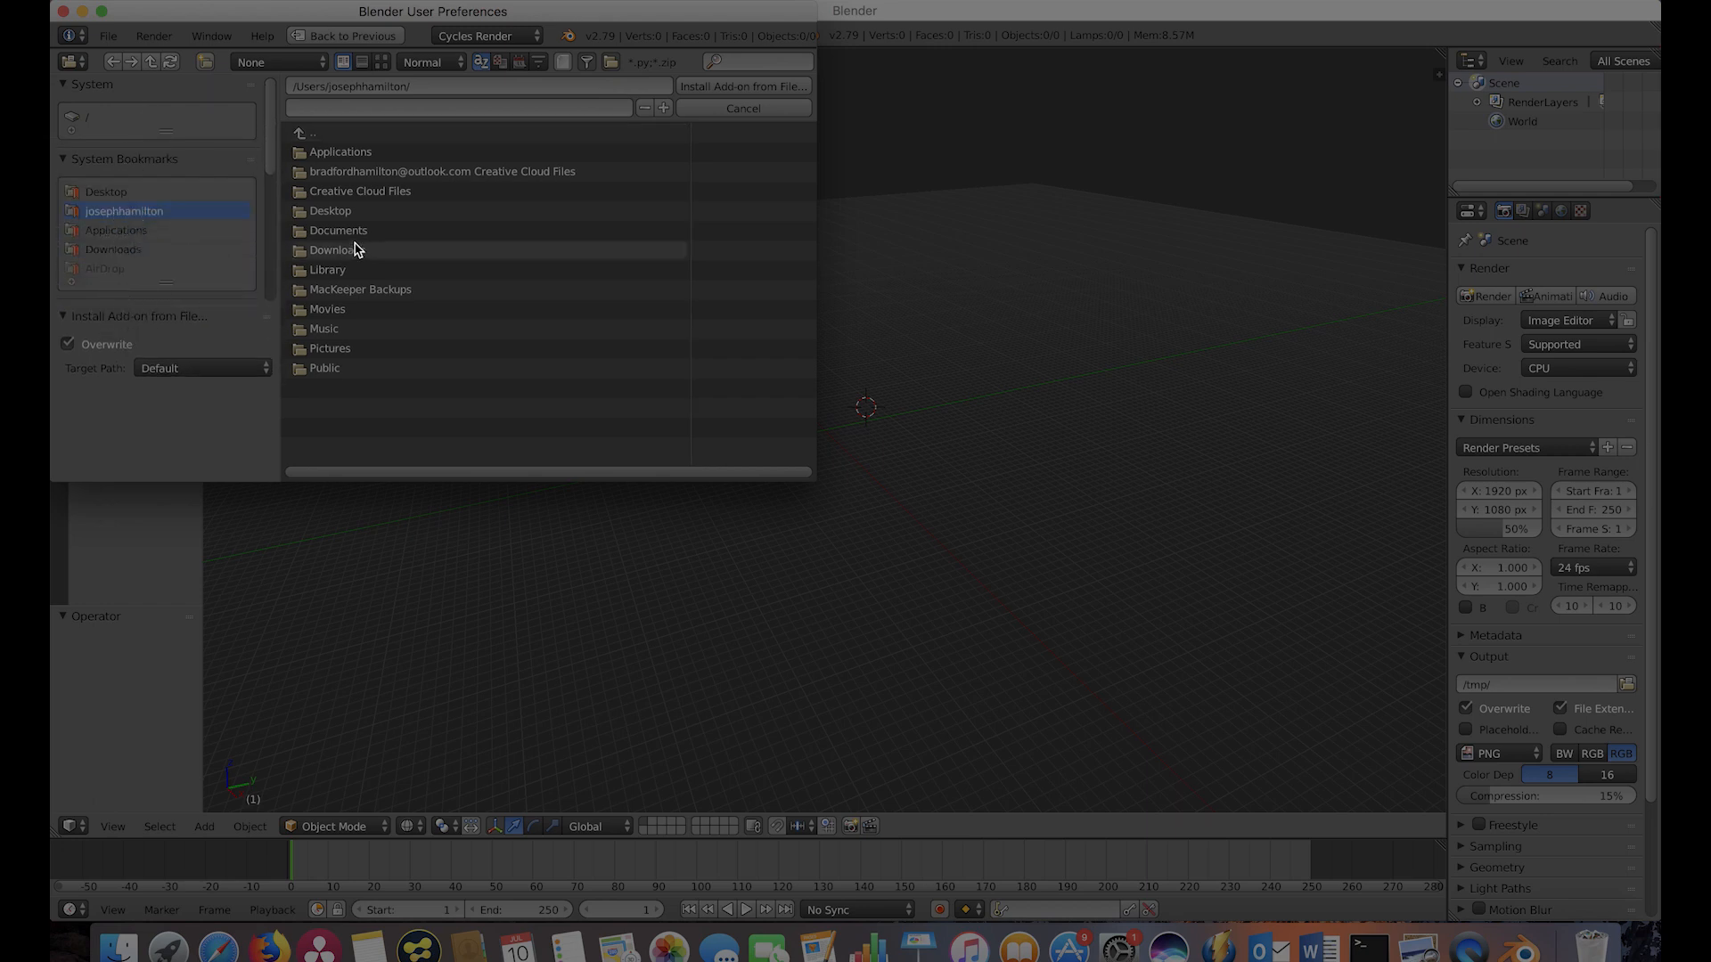
left_click(128, 231)
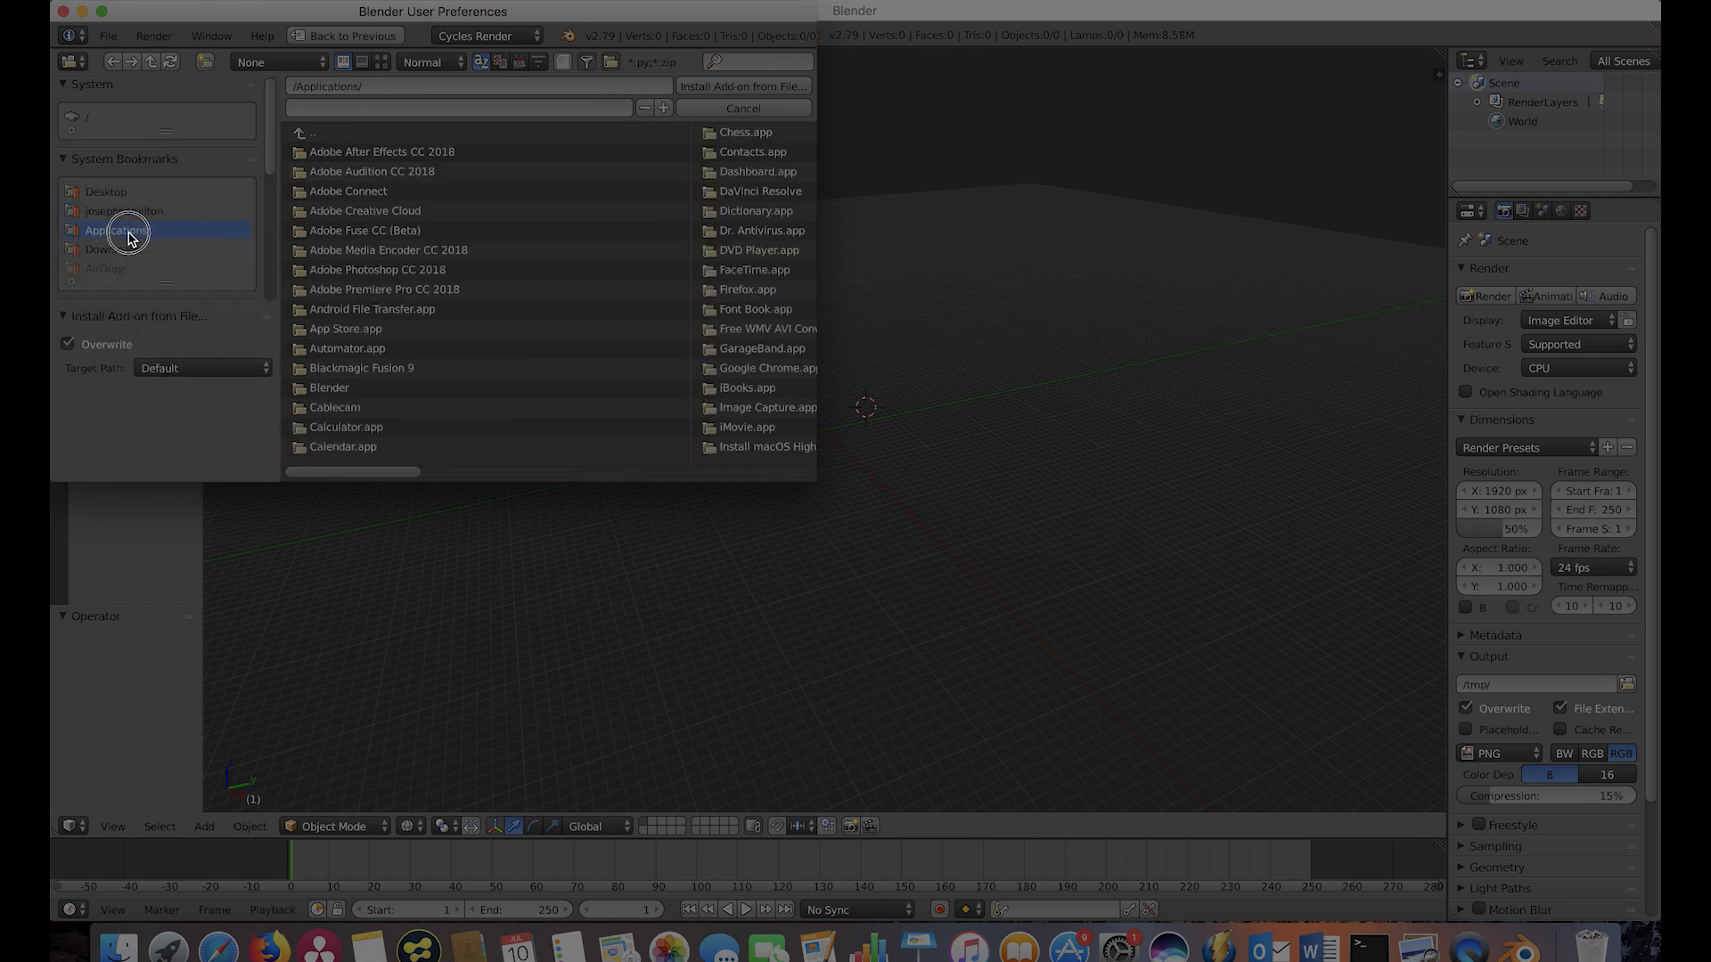
left_click(319, 411)
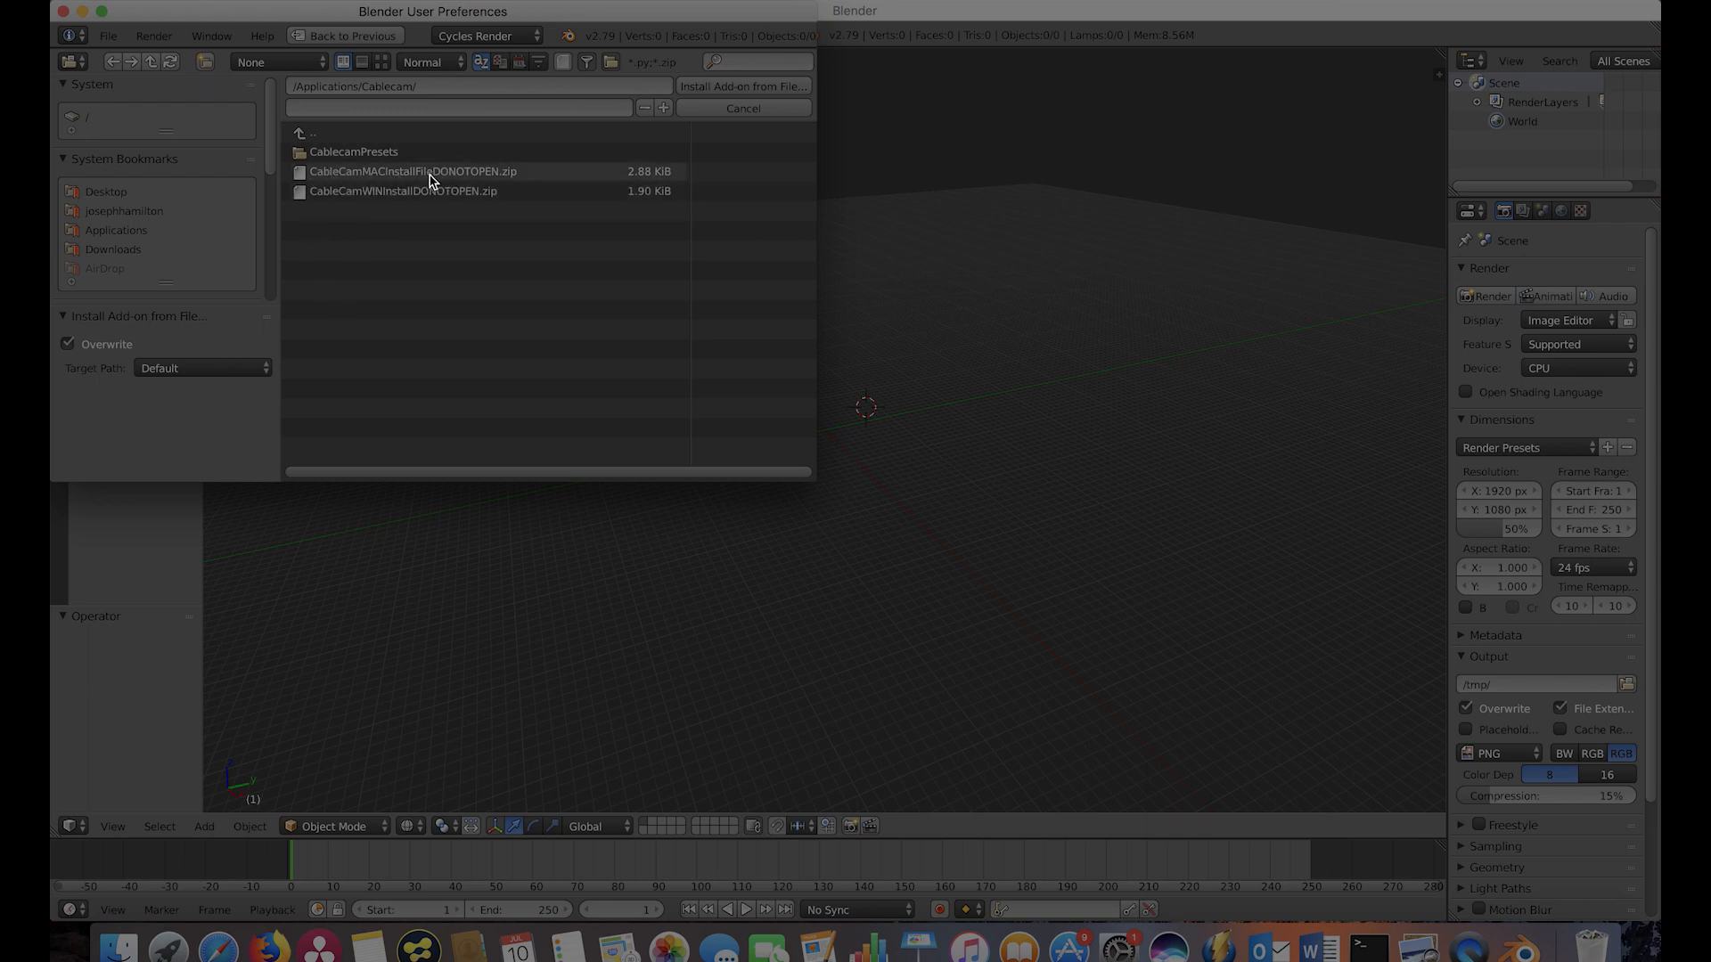
left_click(329, 173)
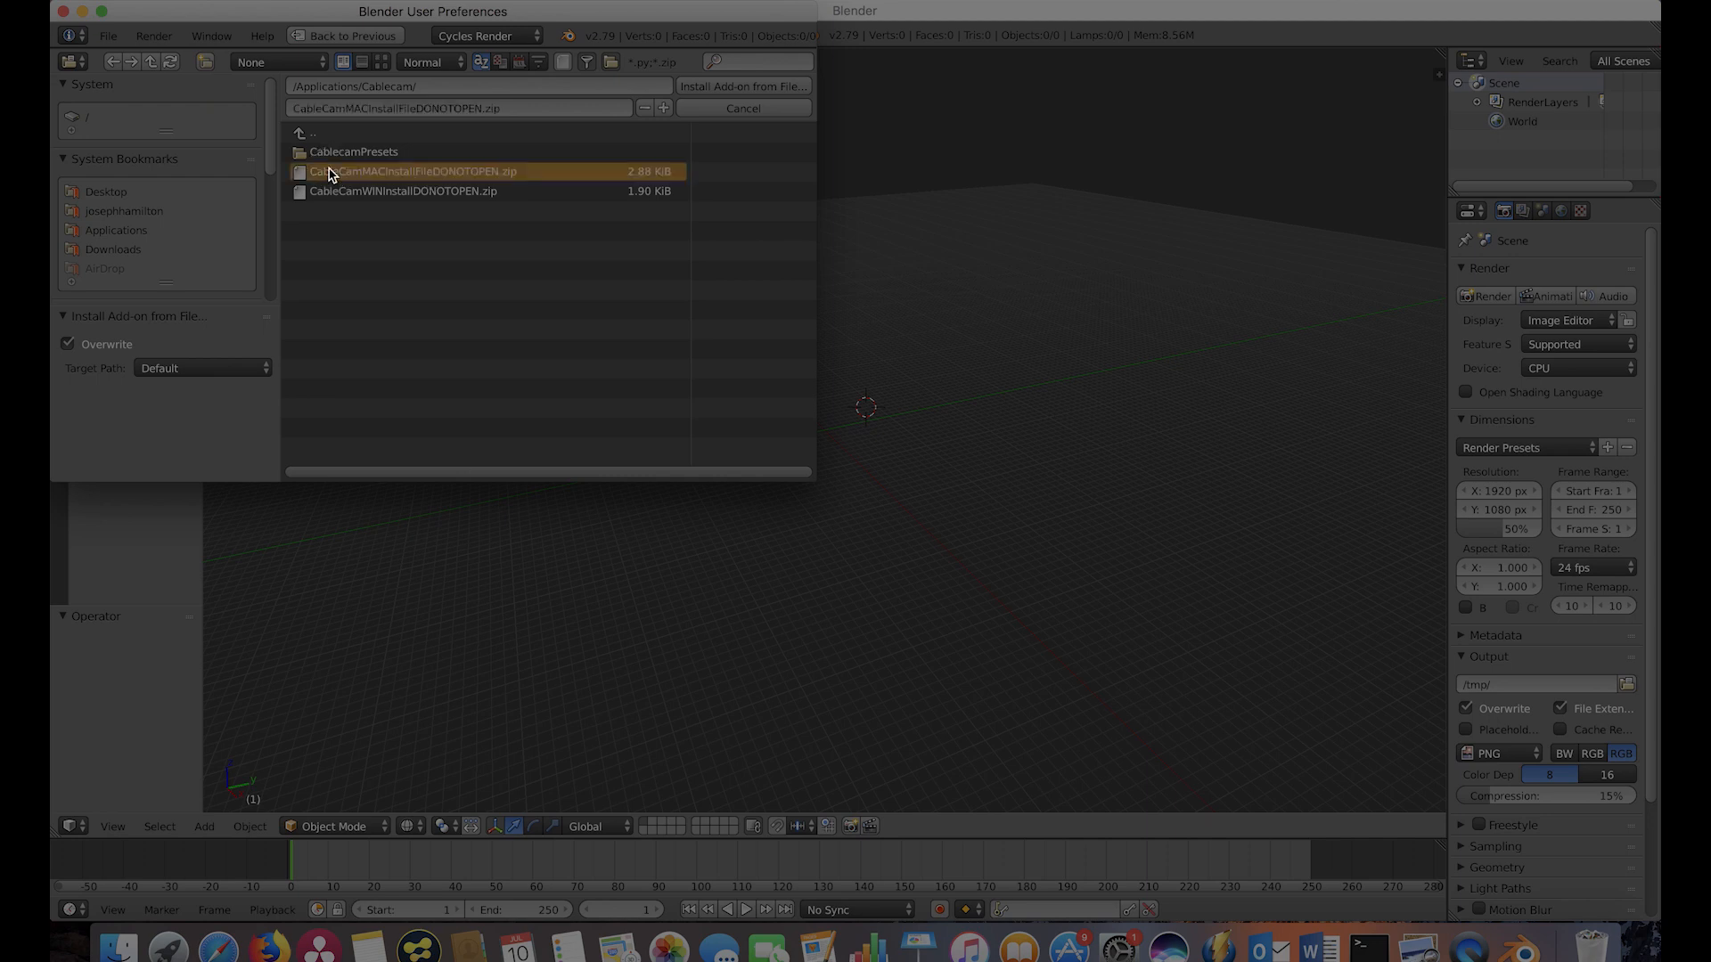
left_click(745, 89)
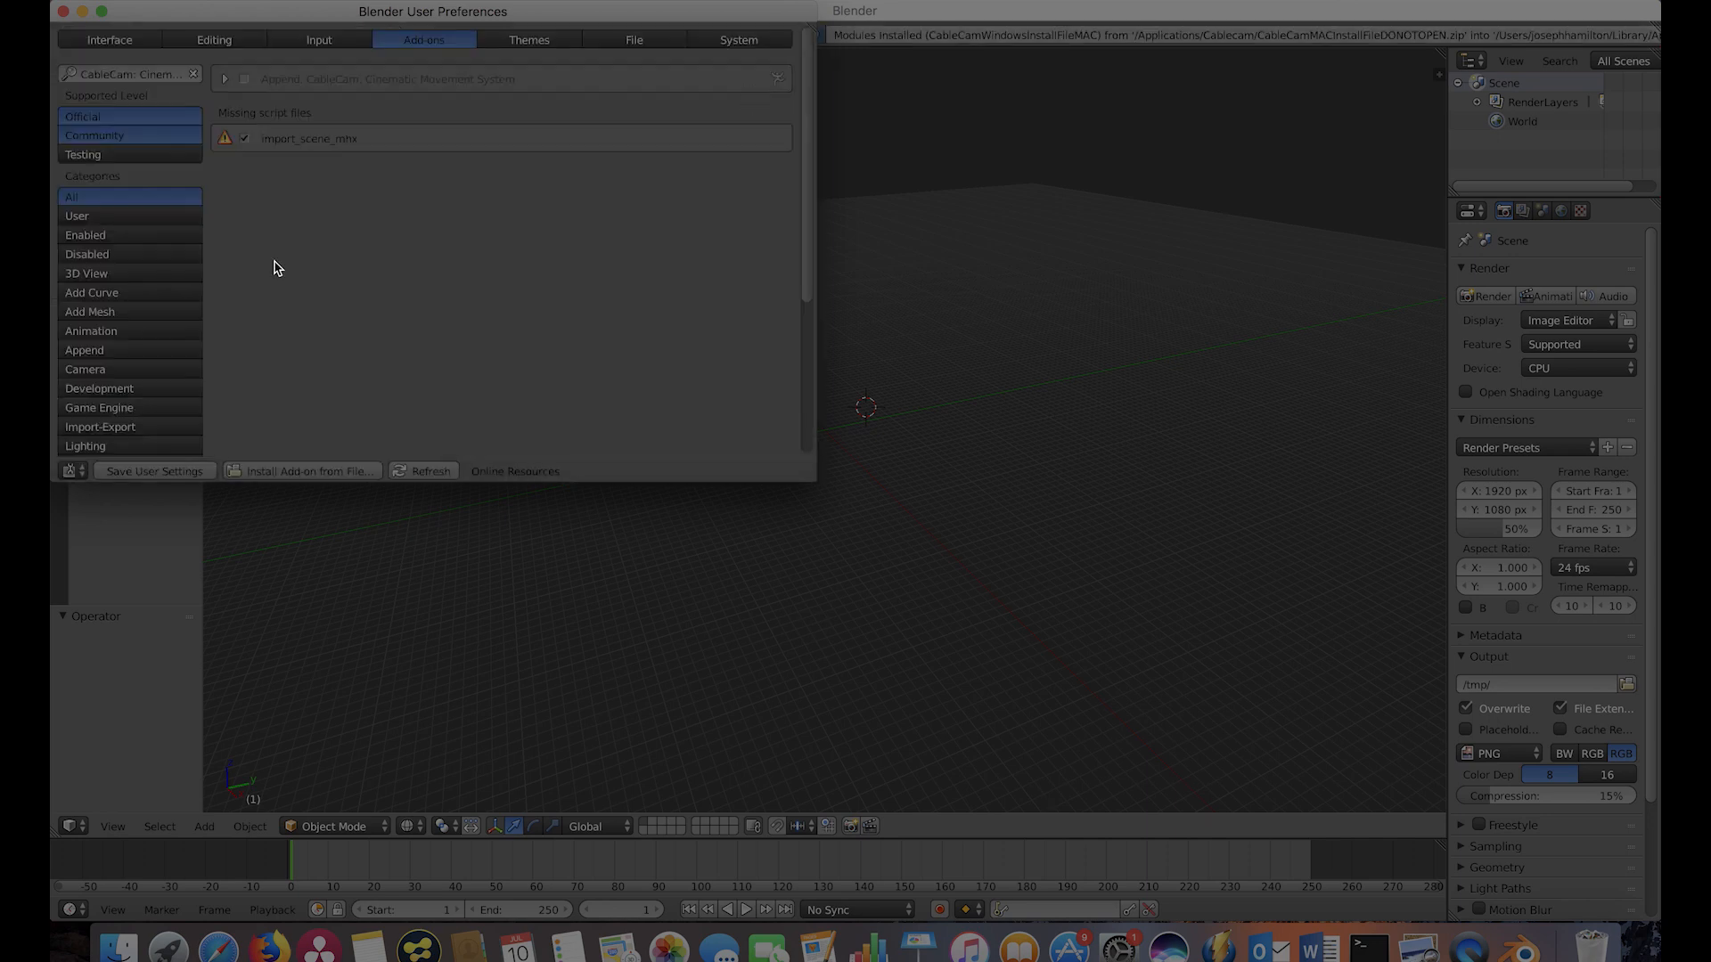
Enable the CableCam: Cinematic Movement System add-on and clear the add-on search filter.
left_click_drag(254, 14, 464, 130)
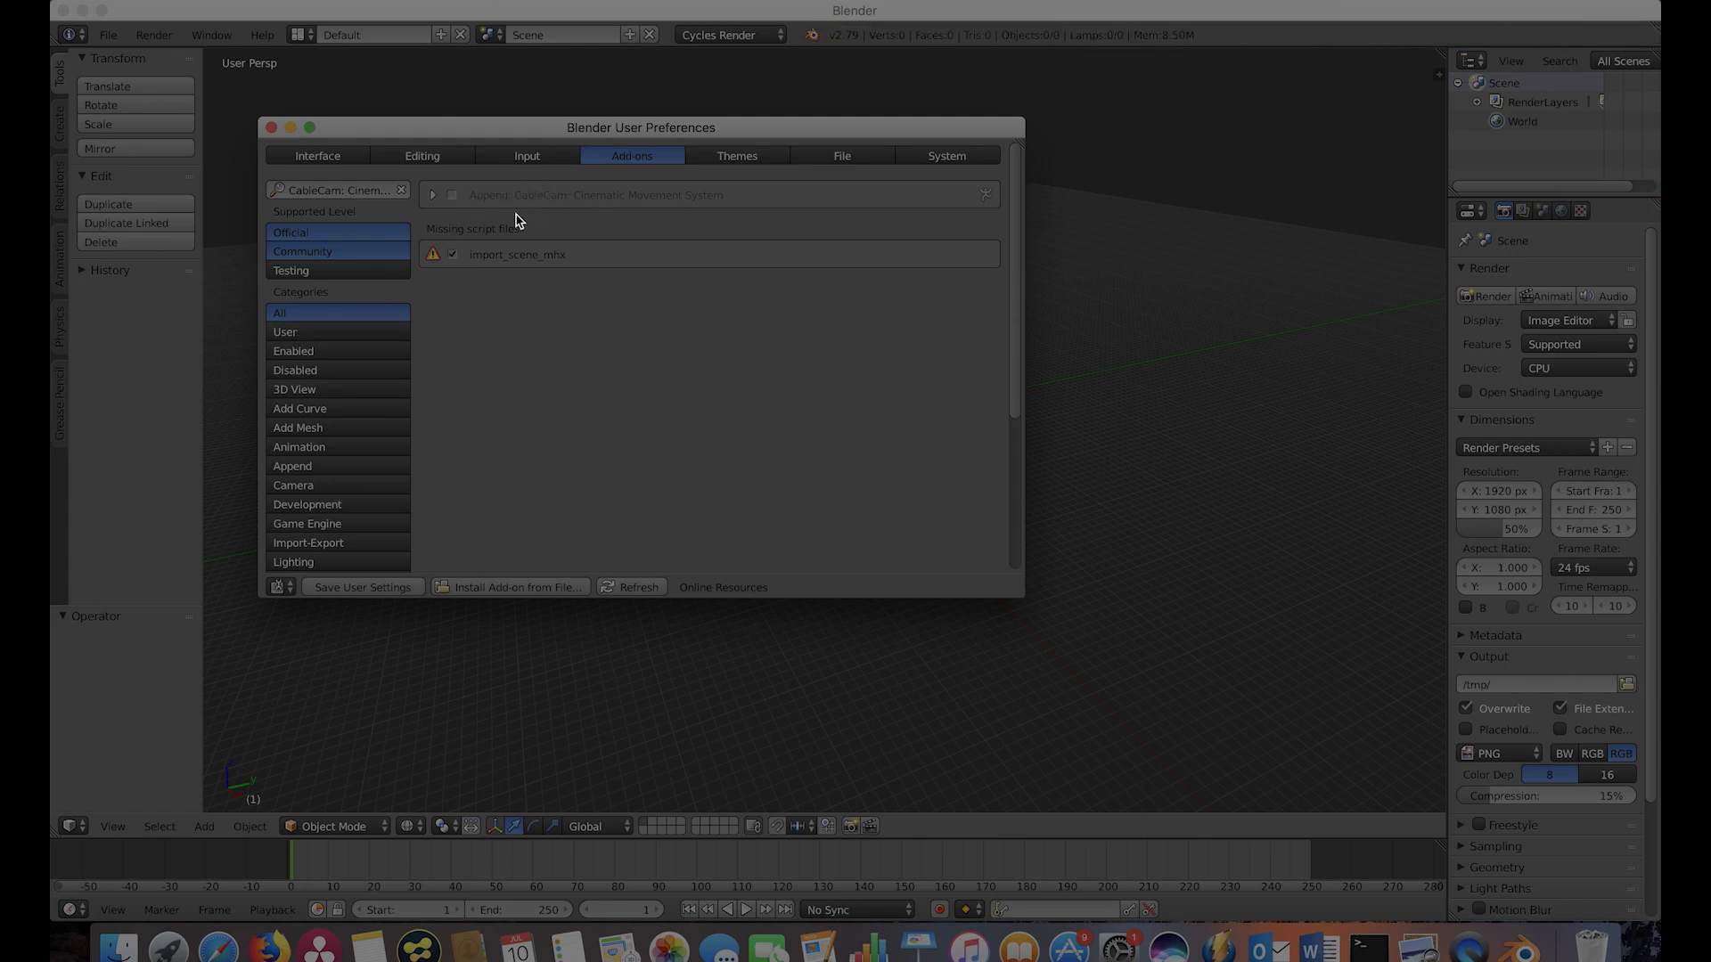
left_click(453, 196)
left_click(401, 190)
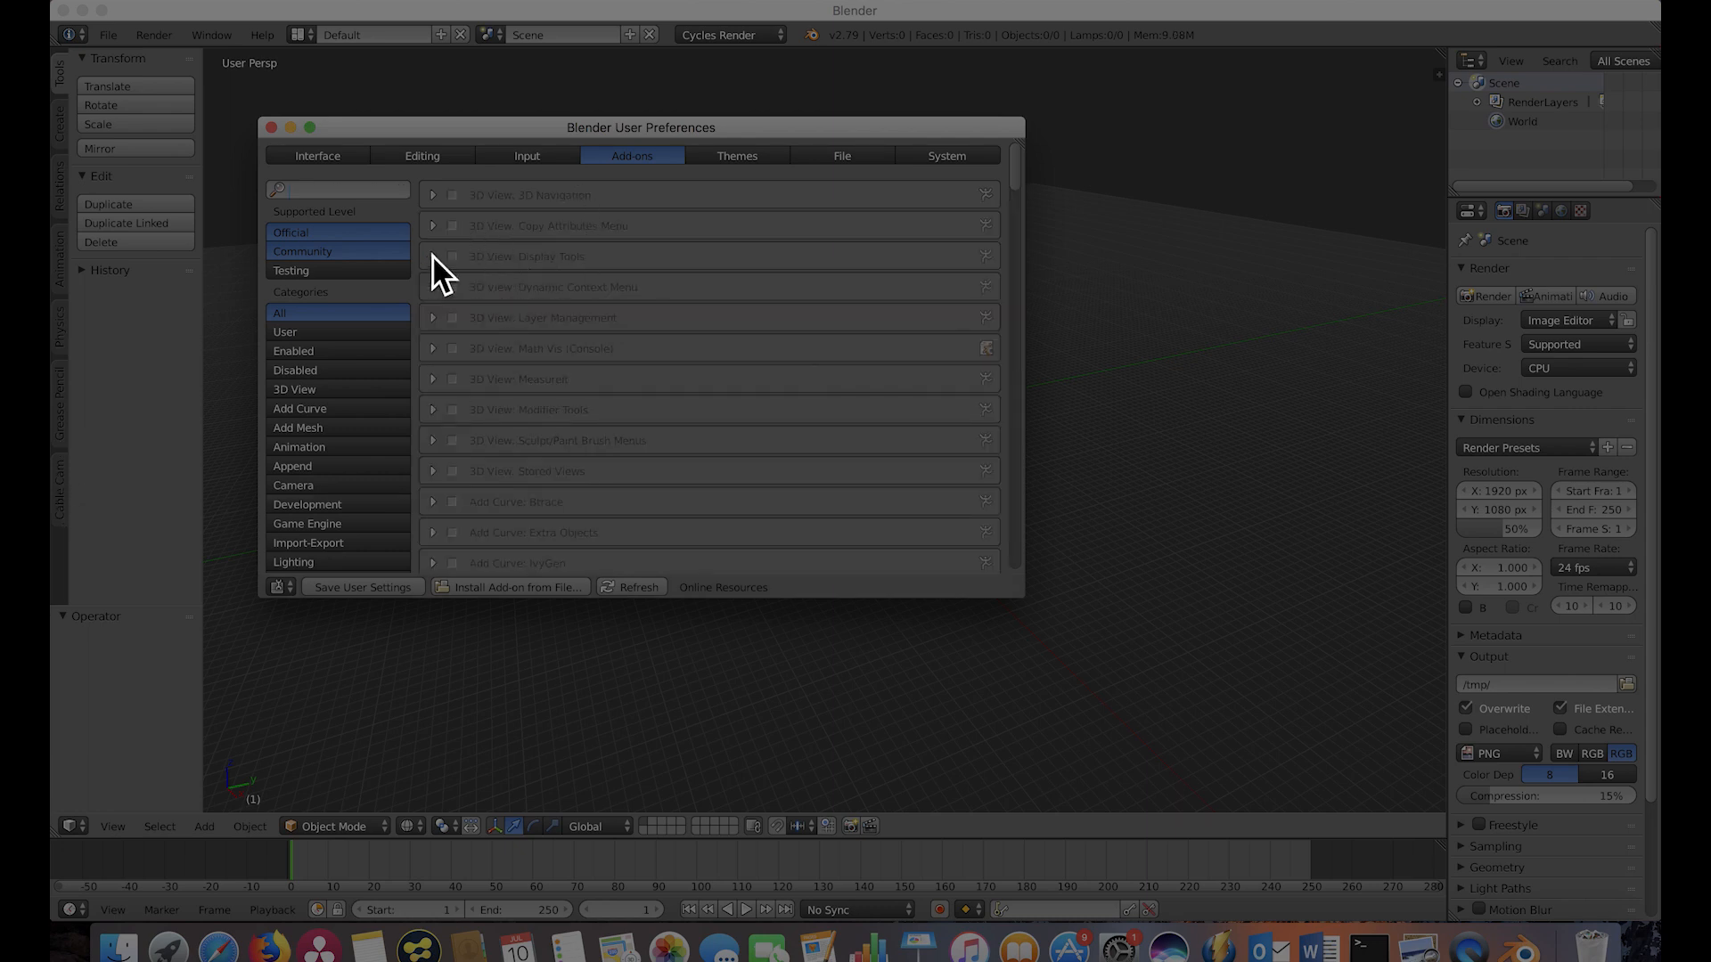
Search the add-ons for "cable" and save the user settings.
left_click(340, 187)
type("cable")
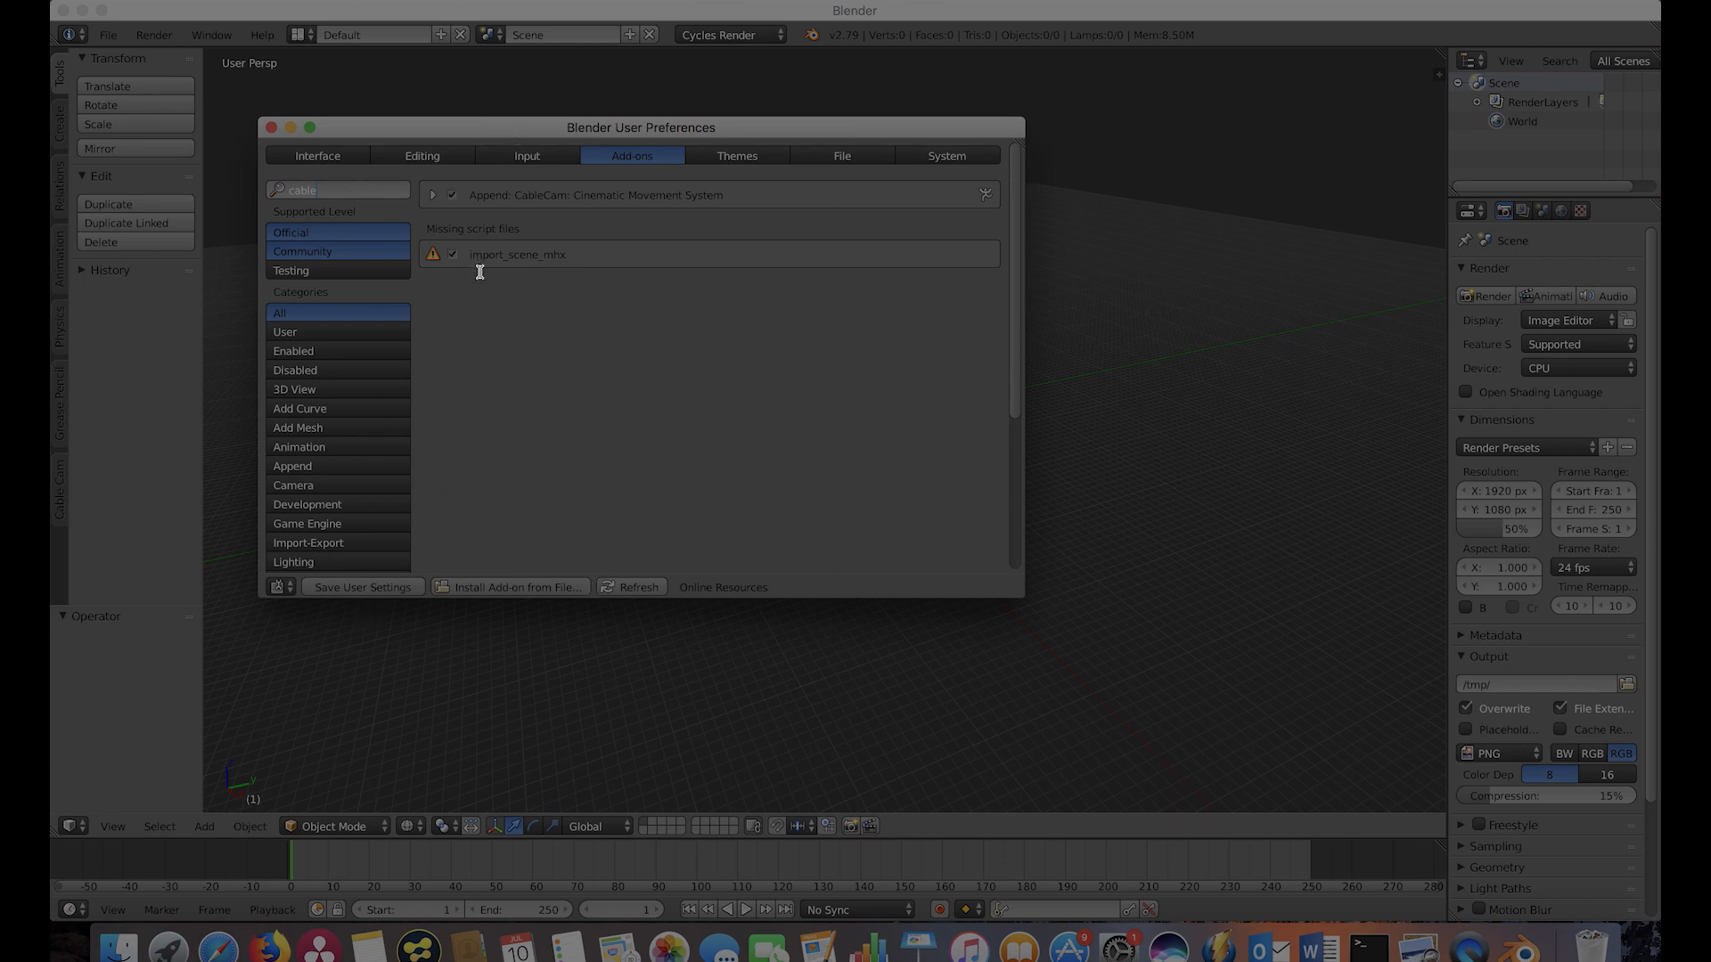
left_click(361, 588)
left_click(360, 589)
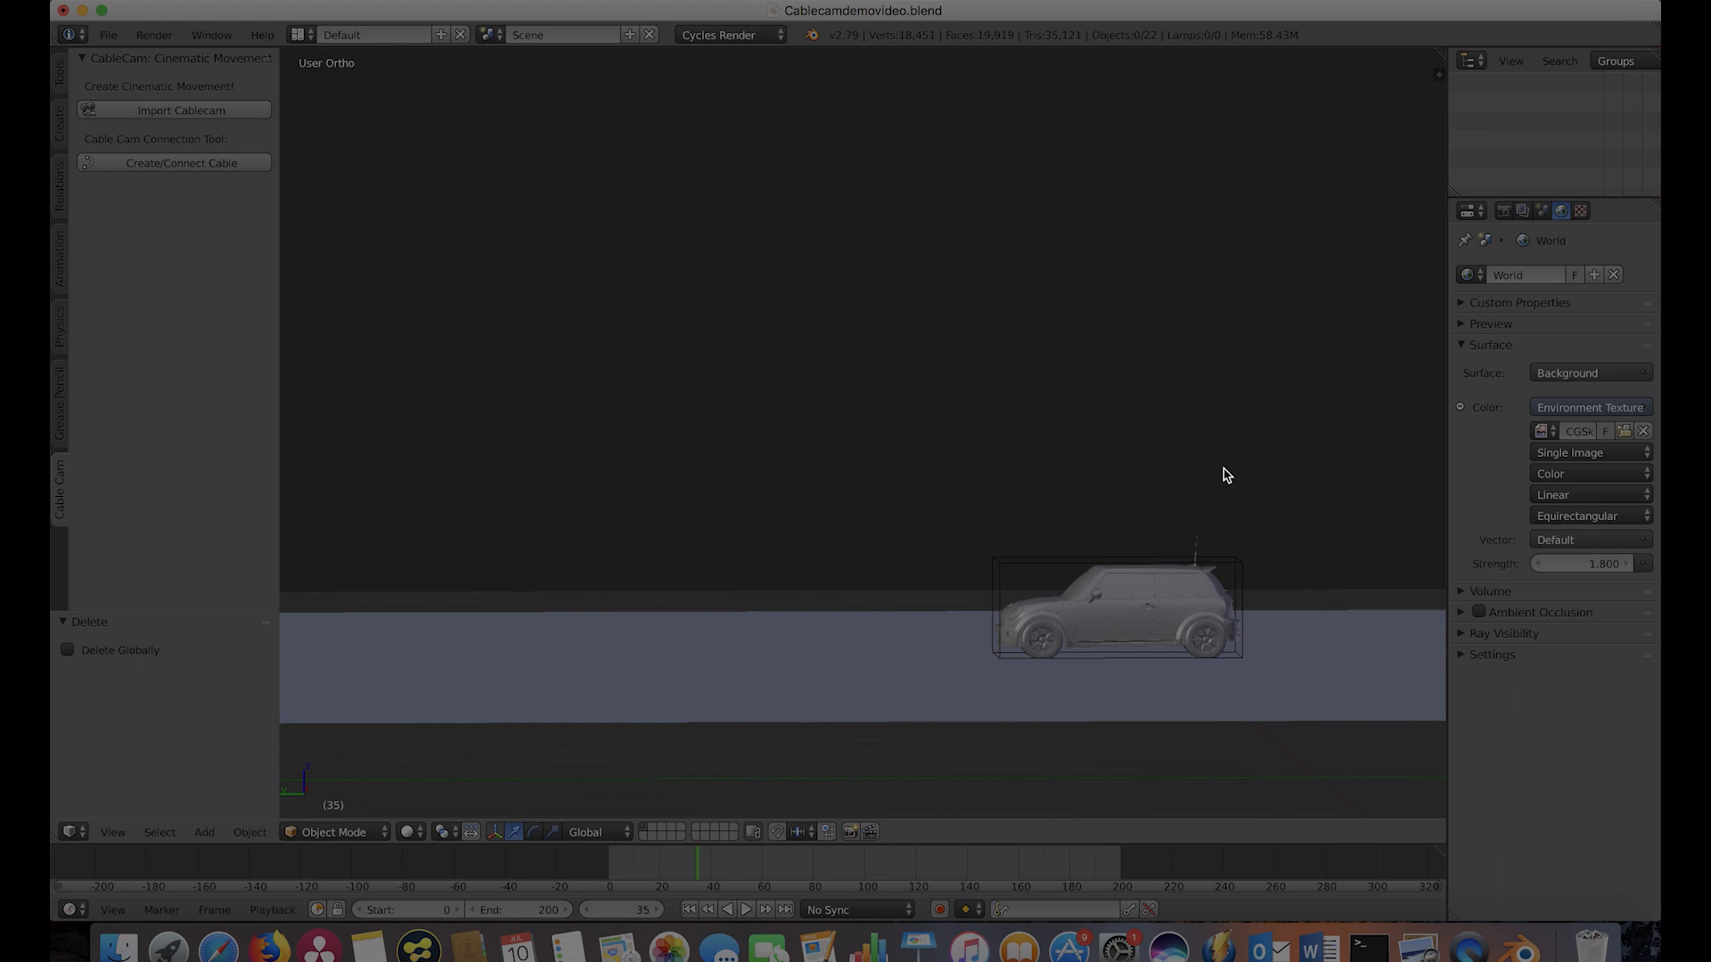
Import the Cablecam rig into the car scene and move it up above the ground plane.
middle_click_drag(1222, 473, 944, 496, "shift")
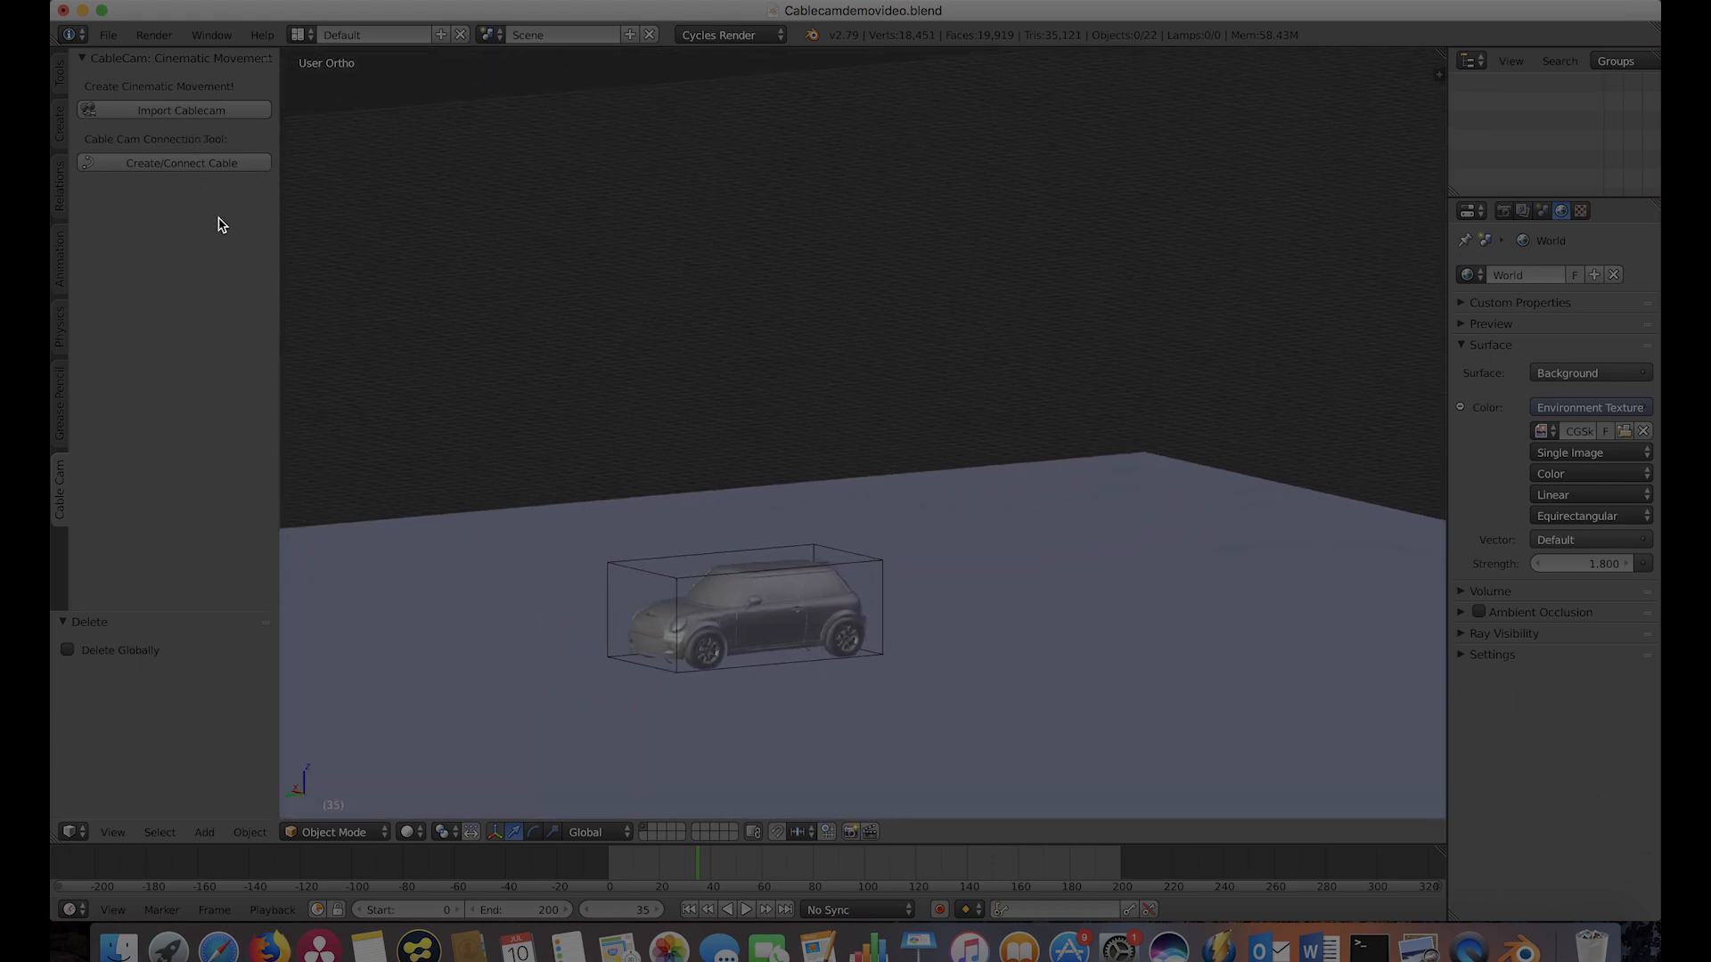
left_click(188, 115)
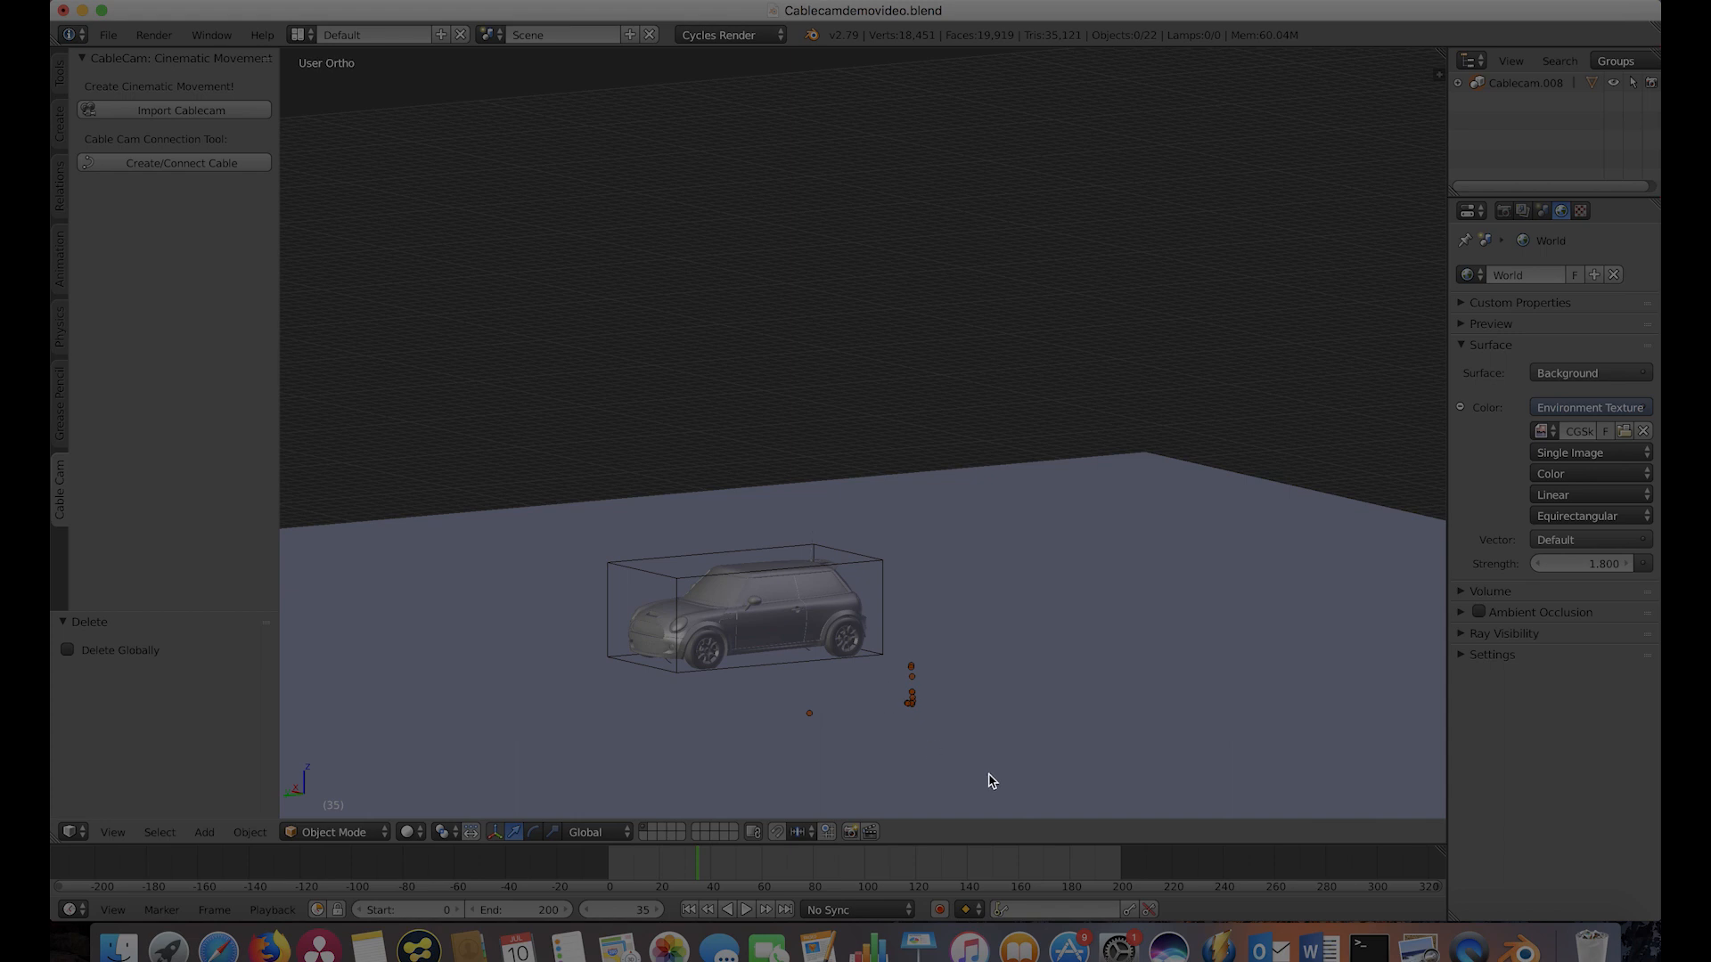
key("g")
left_click(1004, 373)
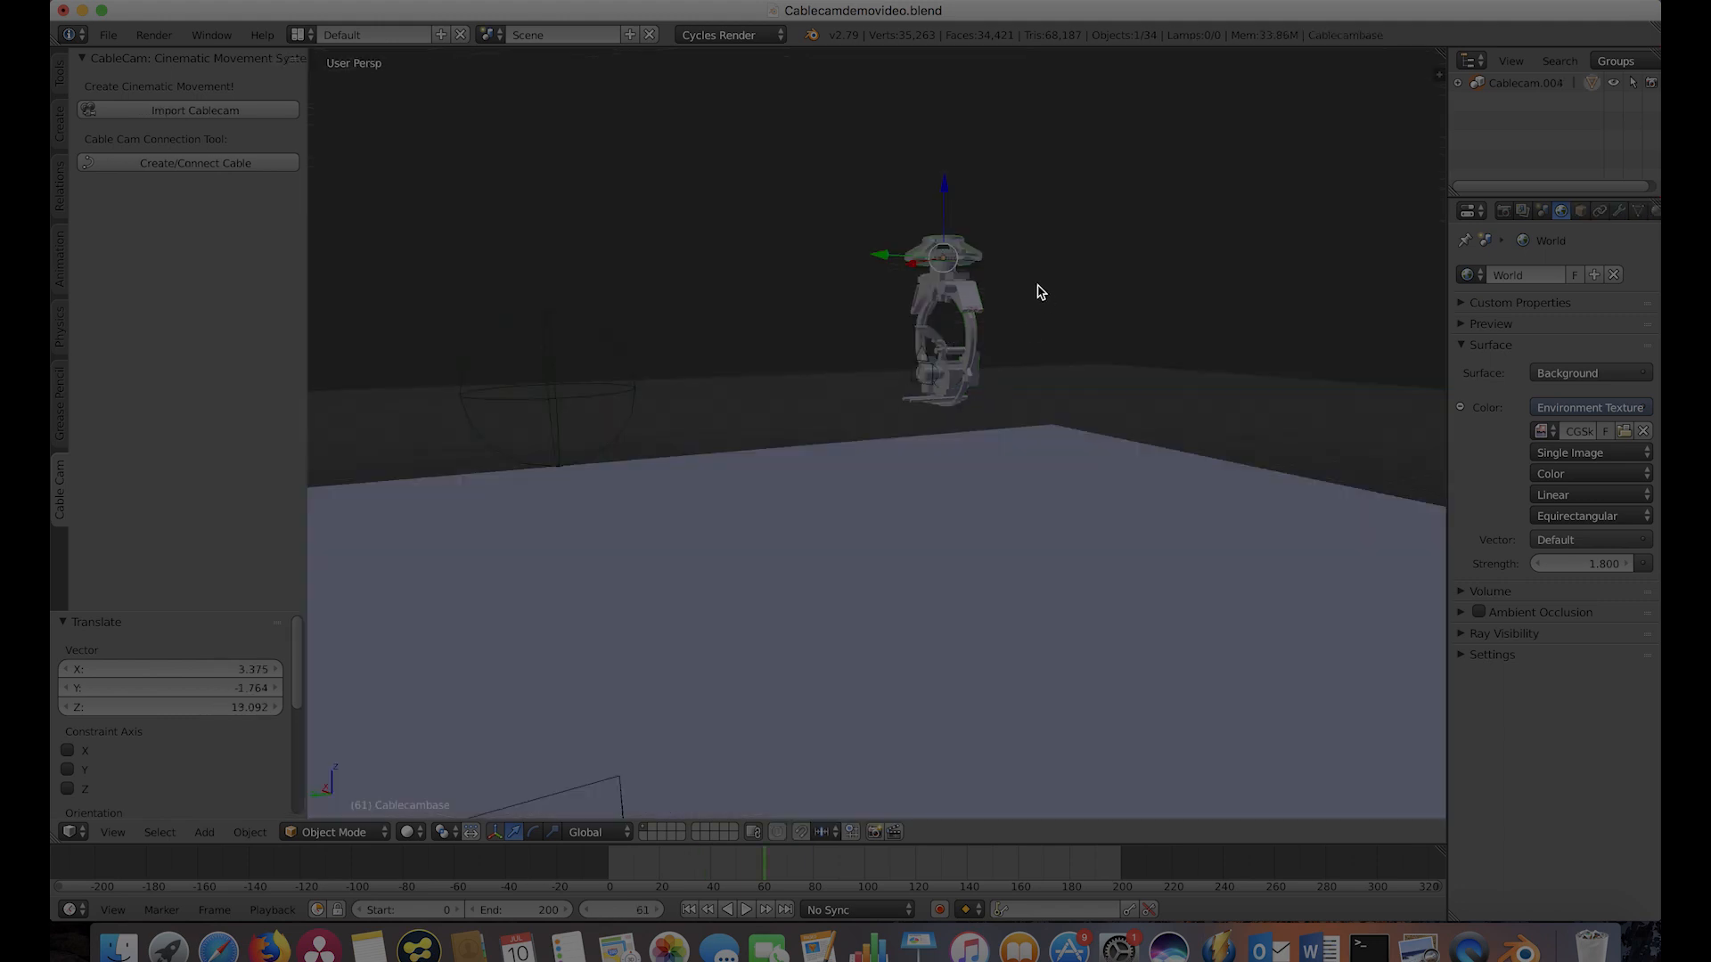
Try moving the Cablecam base and the red pan and tilt control around the scene.
key("g")
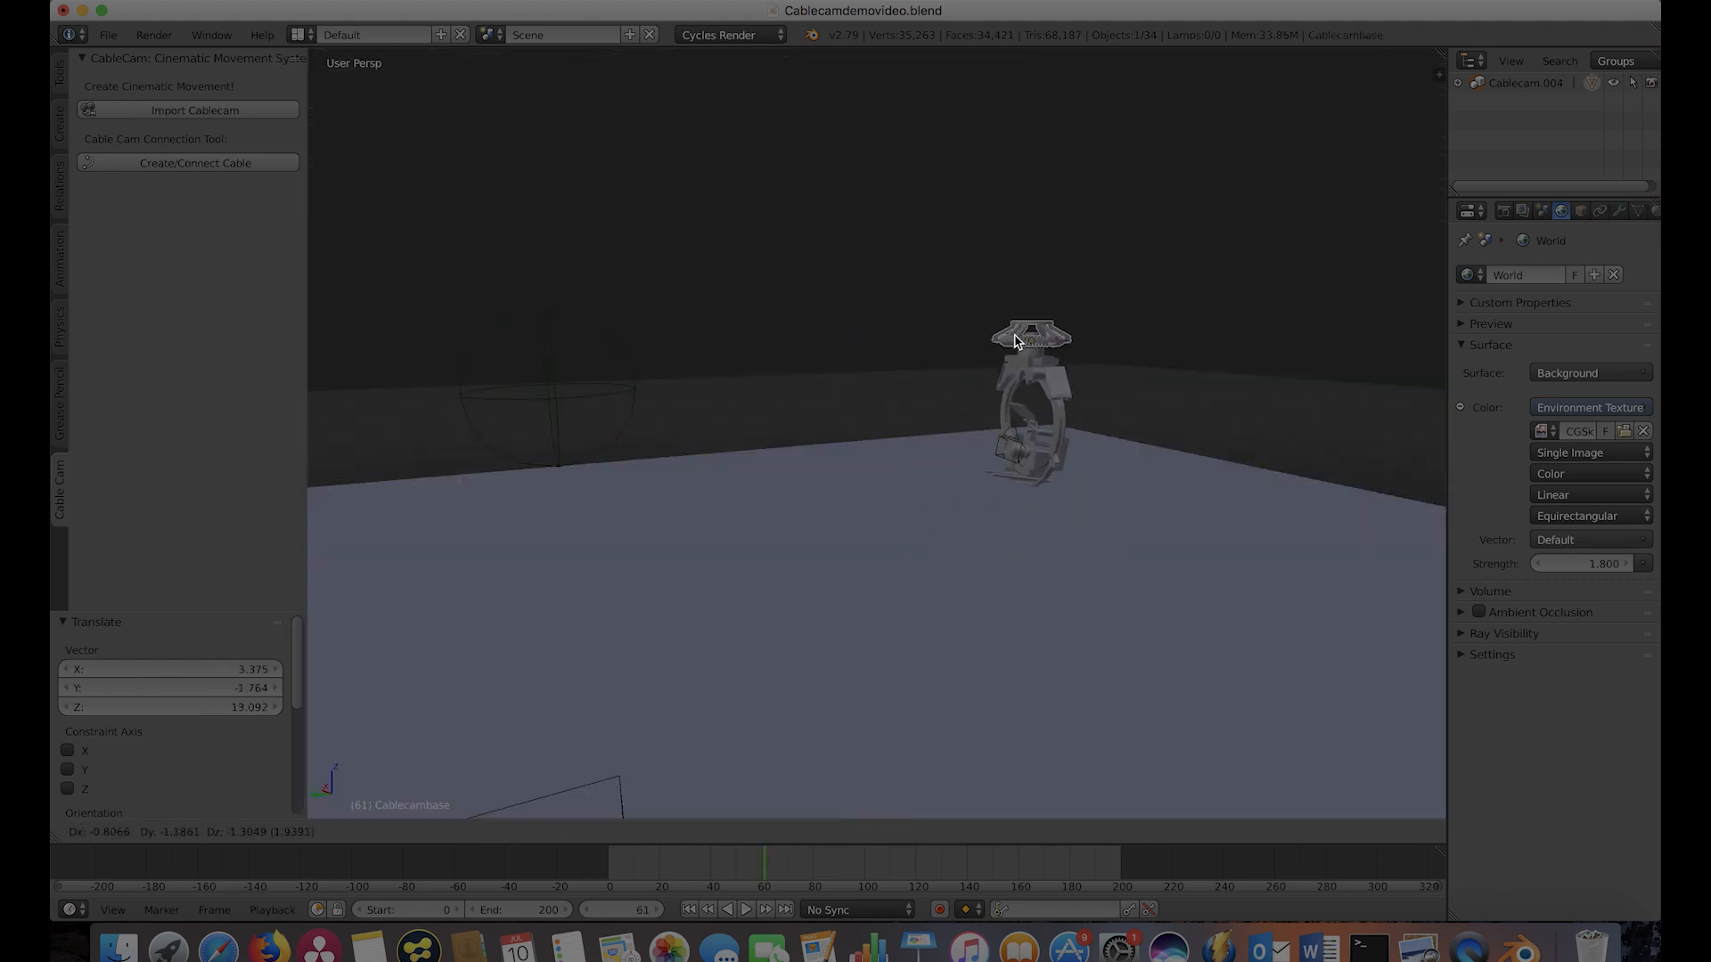
left_click(931, 259)
right_click(592, 367)
key("g")
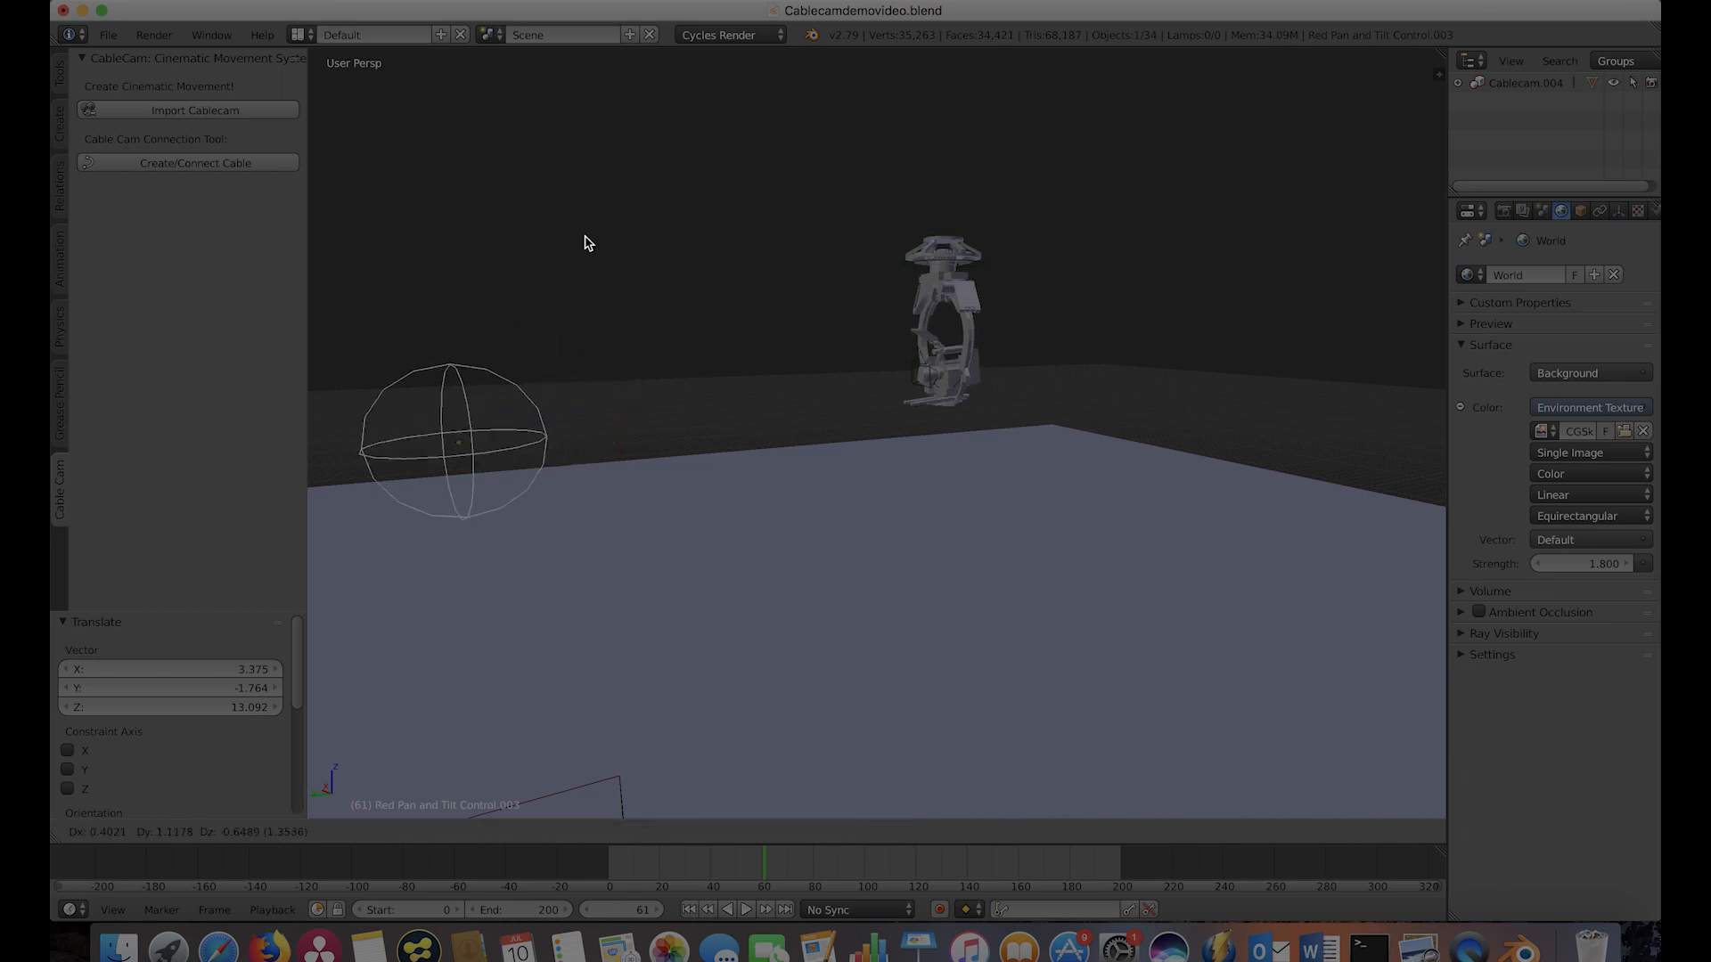
left_click(634, 222)
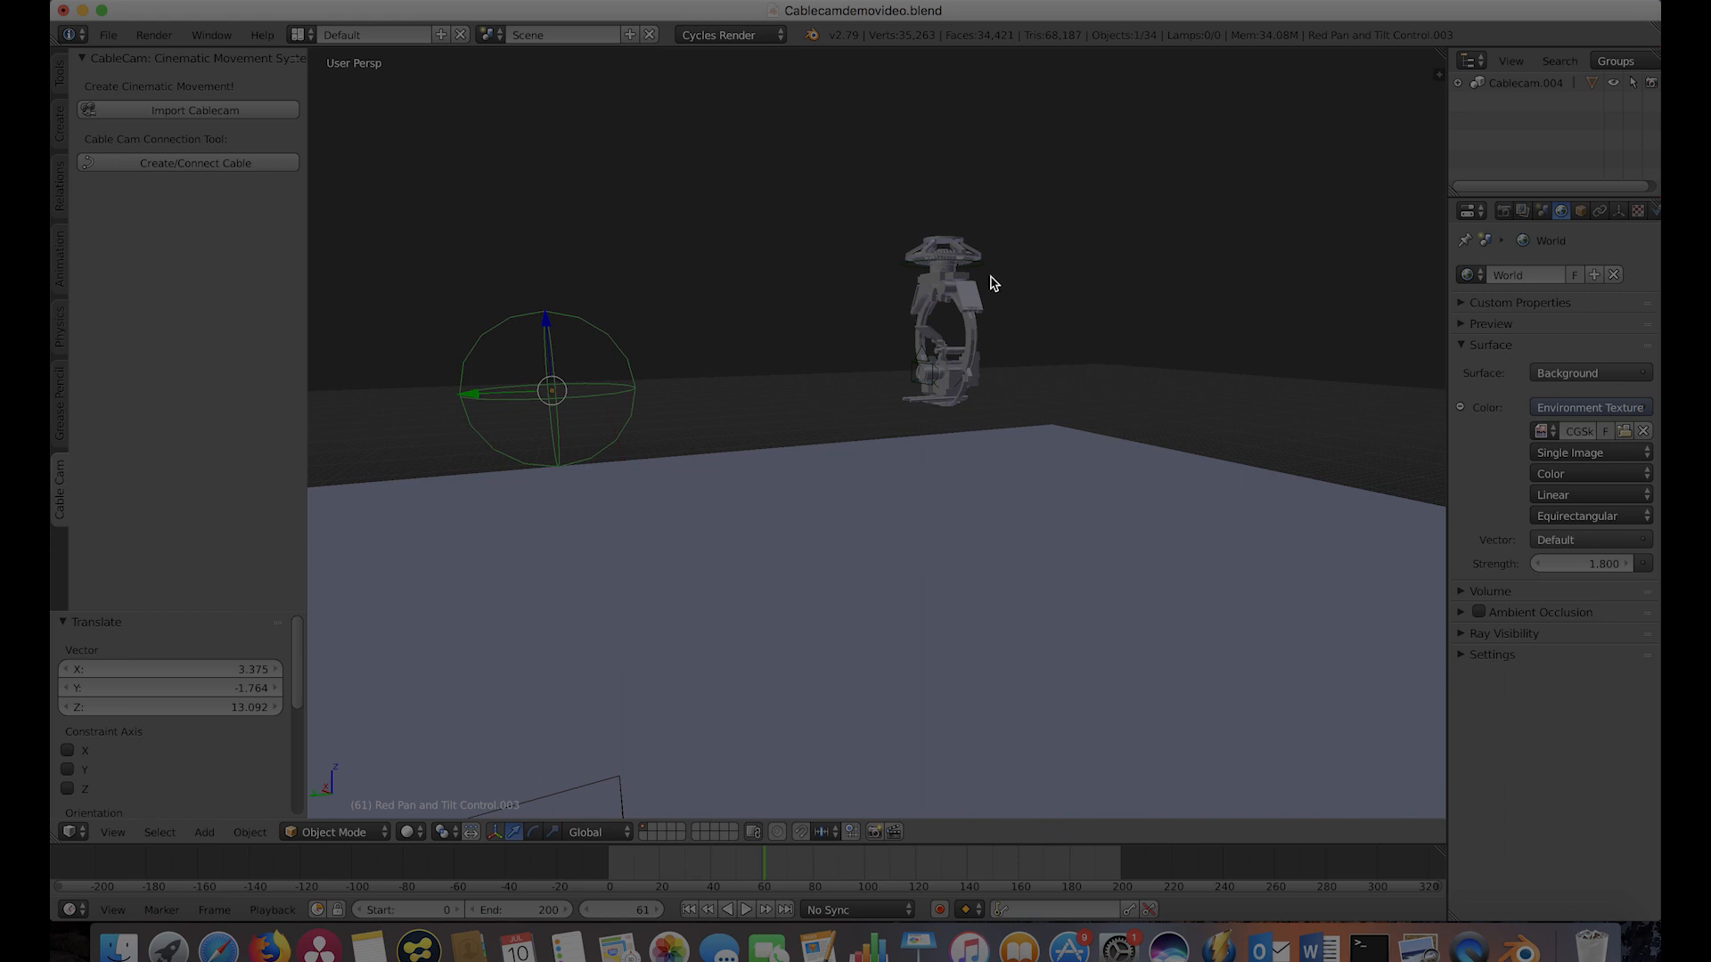
Examine the Cablecam rig up close, switching between solid and wireframe shading.
scroll(990, 344, "up", 5)
key("z")
key("z")
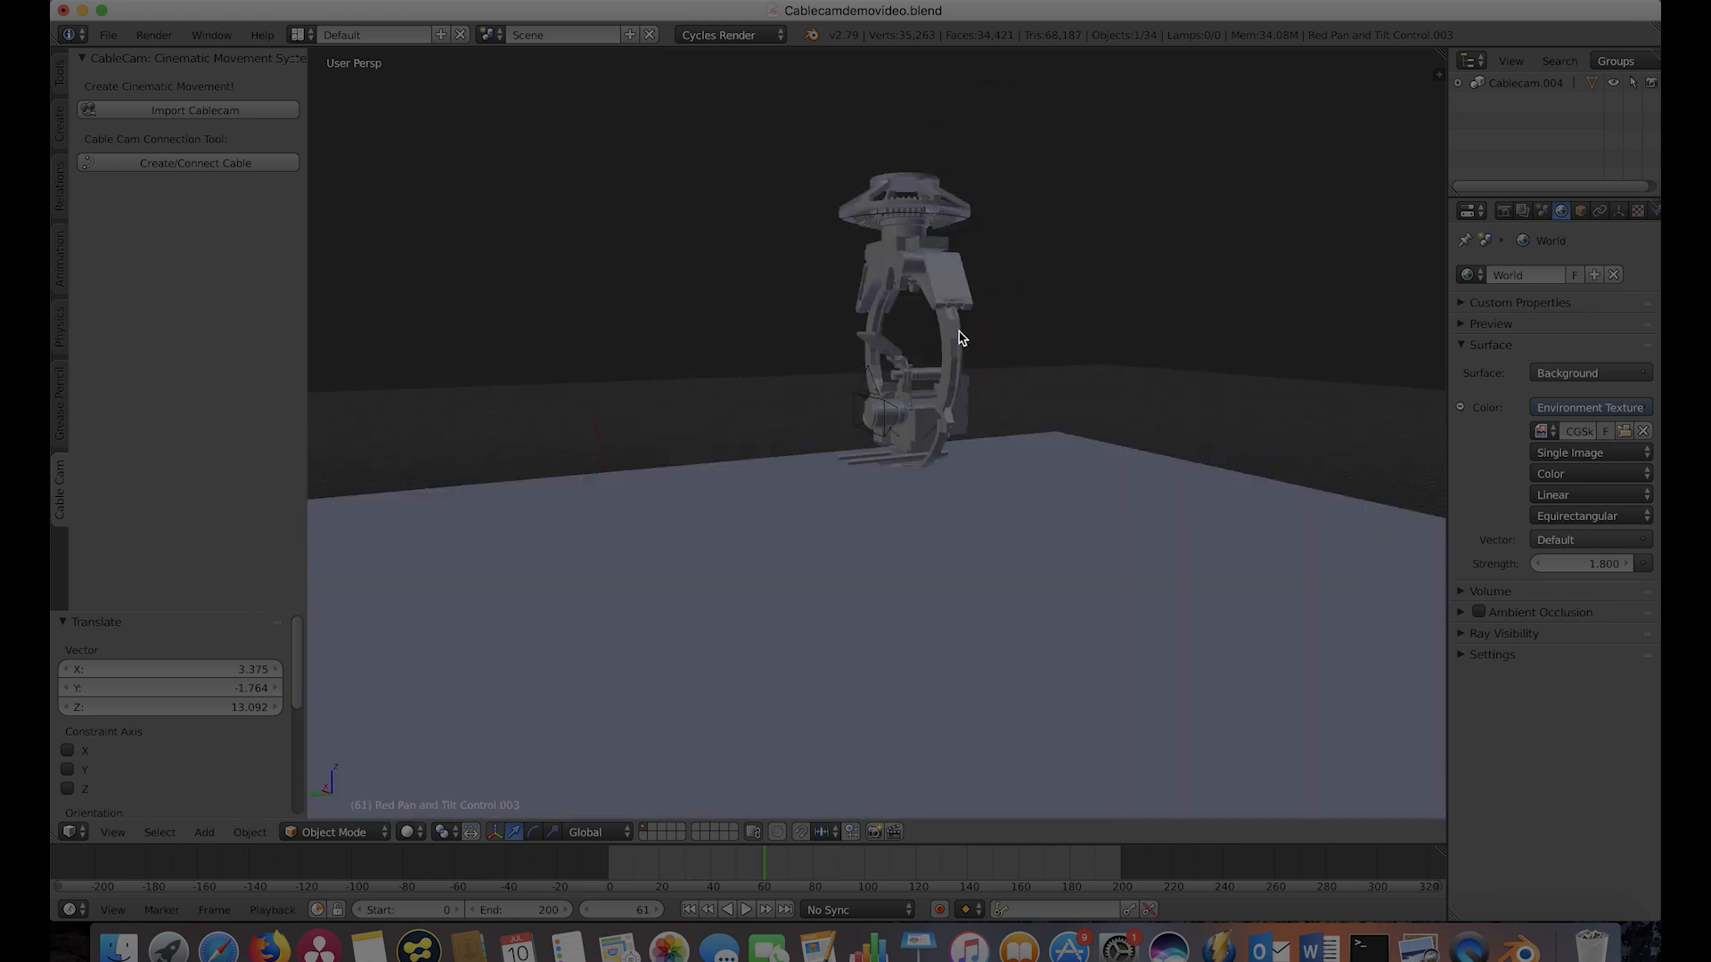
Select the empty inside the Cablecam rig using wireframe shading and try rotating it.
key("z")
right_click(951, 344)
key("z")
key("r")
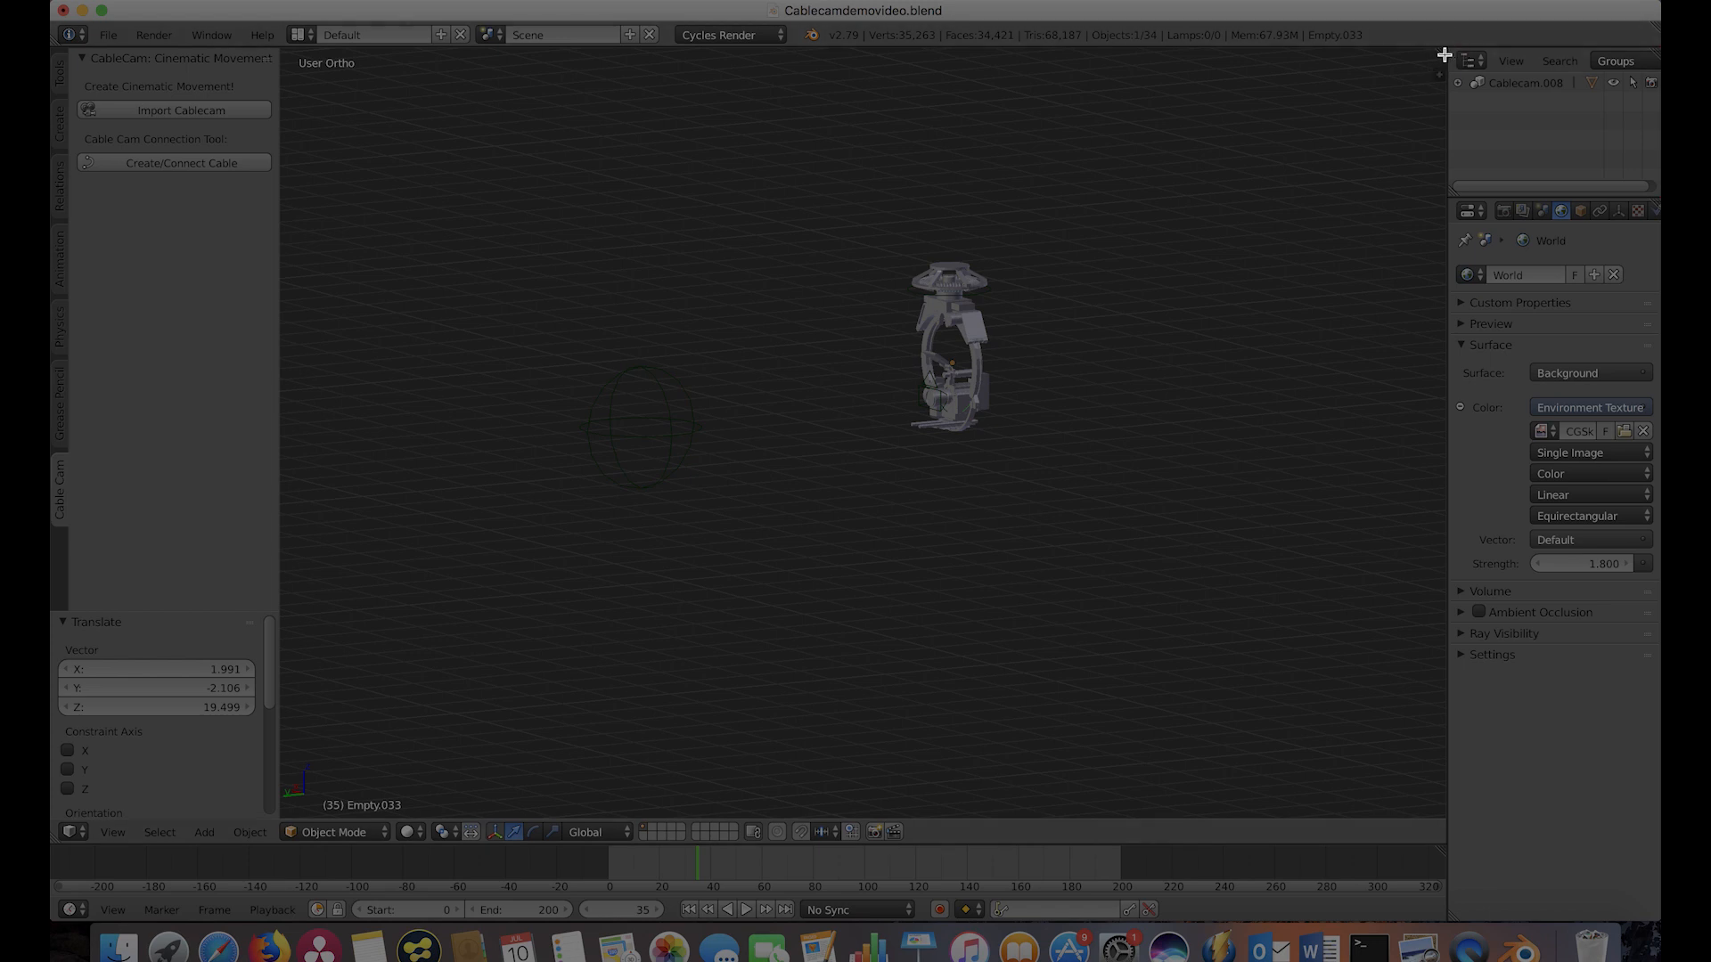
Split the 3D view into two side-by-side views and show the enlarged active camera view in the new one.
left_click_drag(1444, 55, 1070, 614)
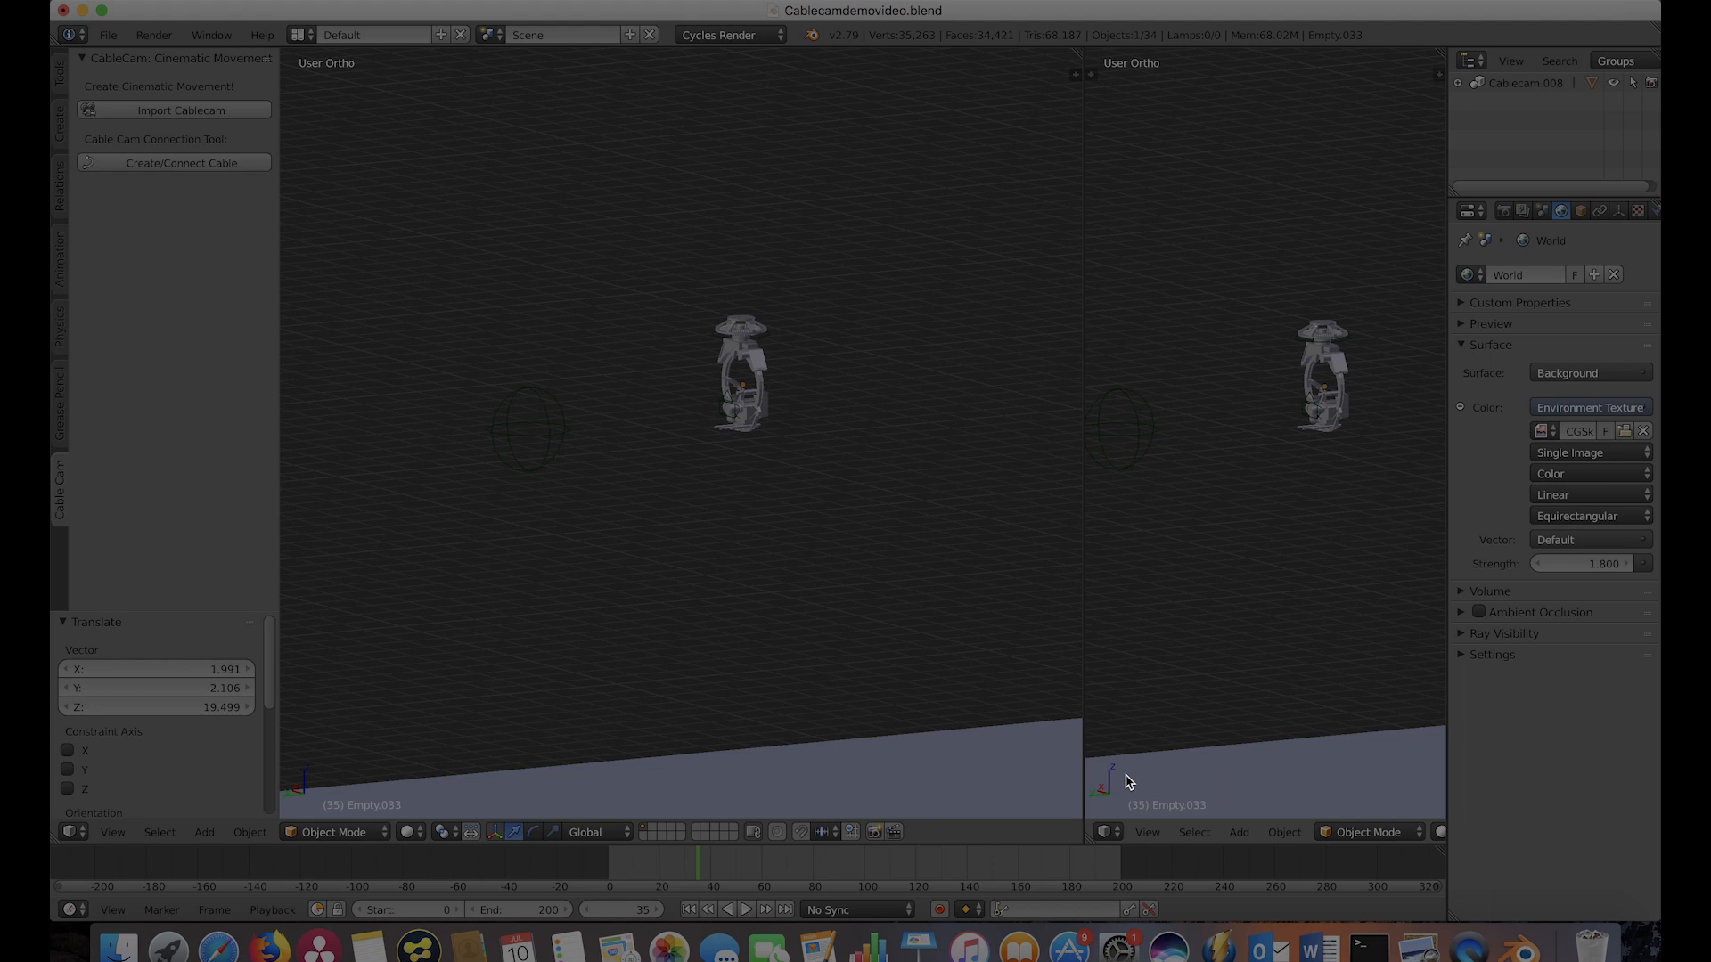
left_click(1147, 835)
left_click(1170, 766)
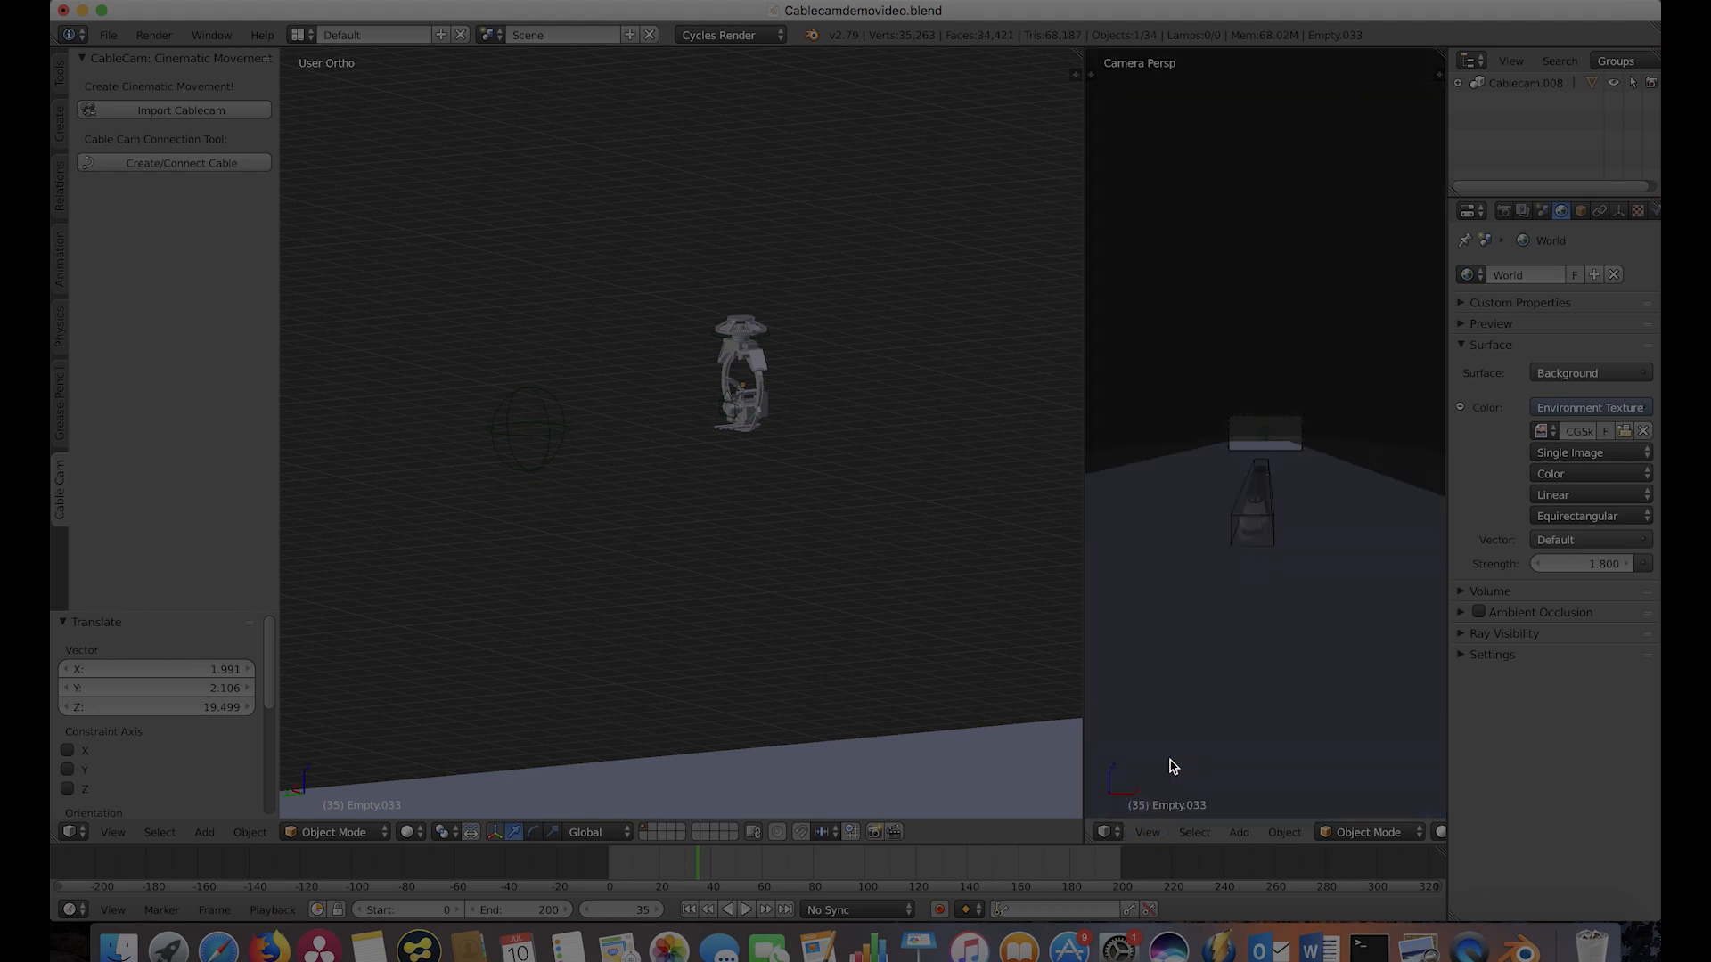
scroll(1272, 478, "up", 6)
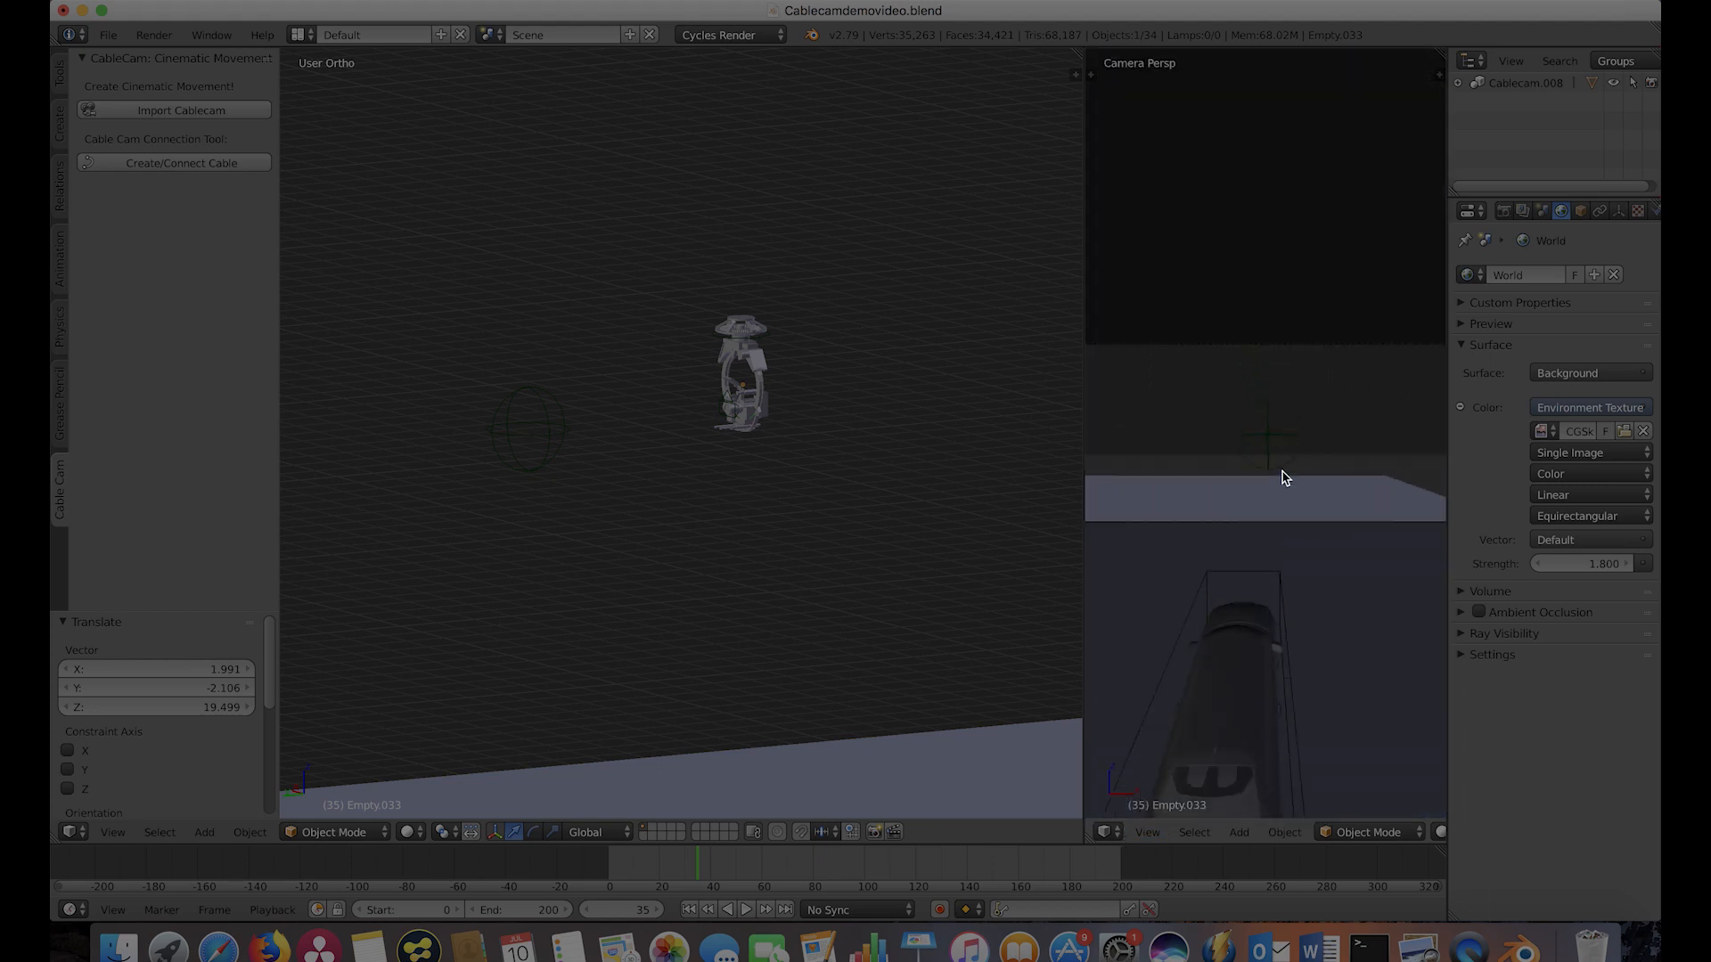
Select the Red Pan and Tilt Control and set the camera view's viewport shading to Rendered.
right_click(747, 336)
scroll(736, 542, "down", 4)
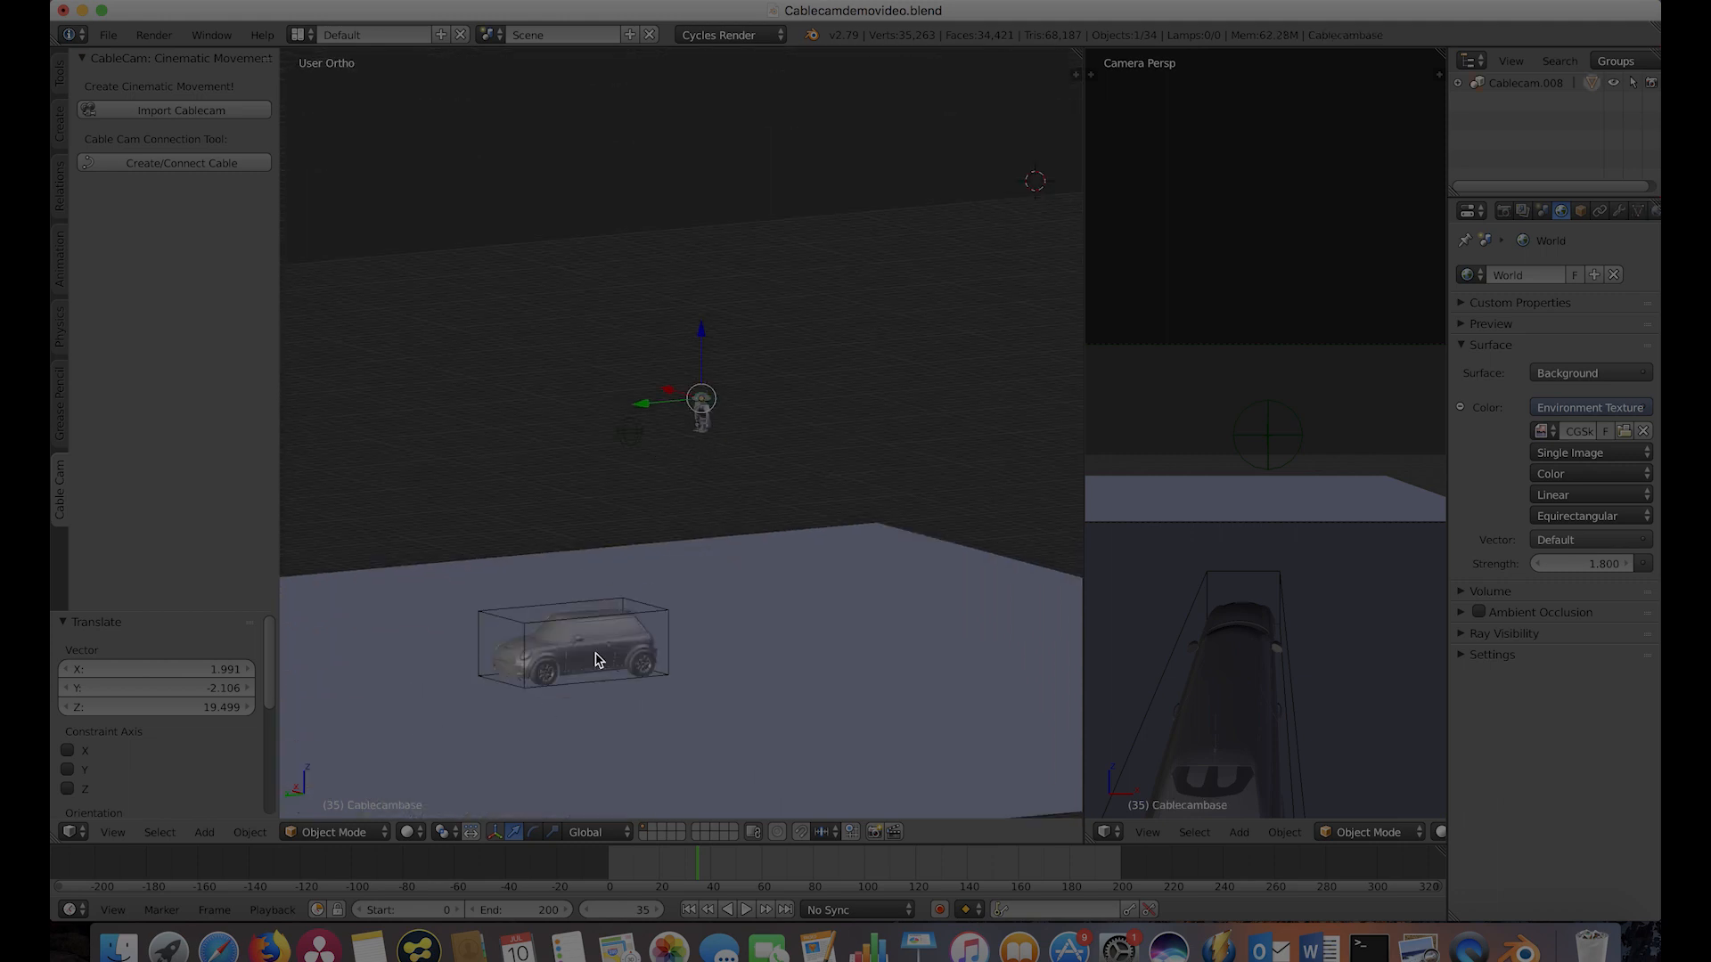
right_click(622, 437)
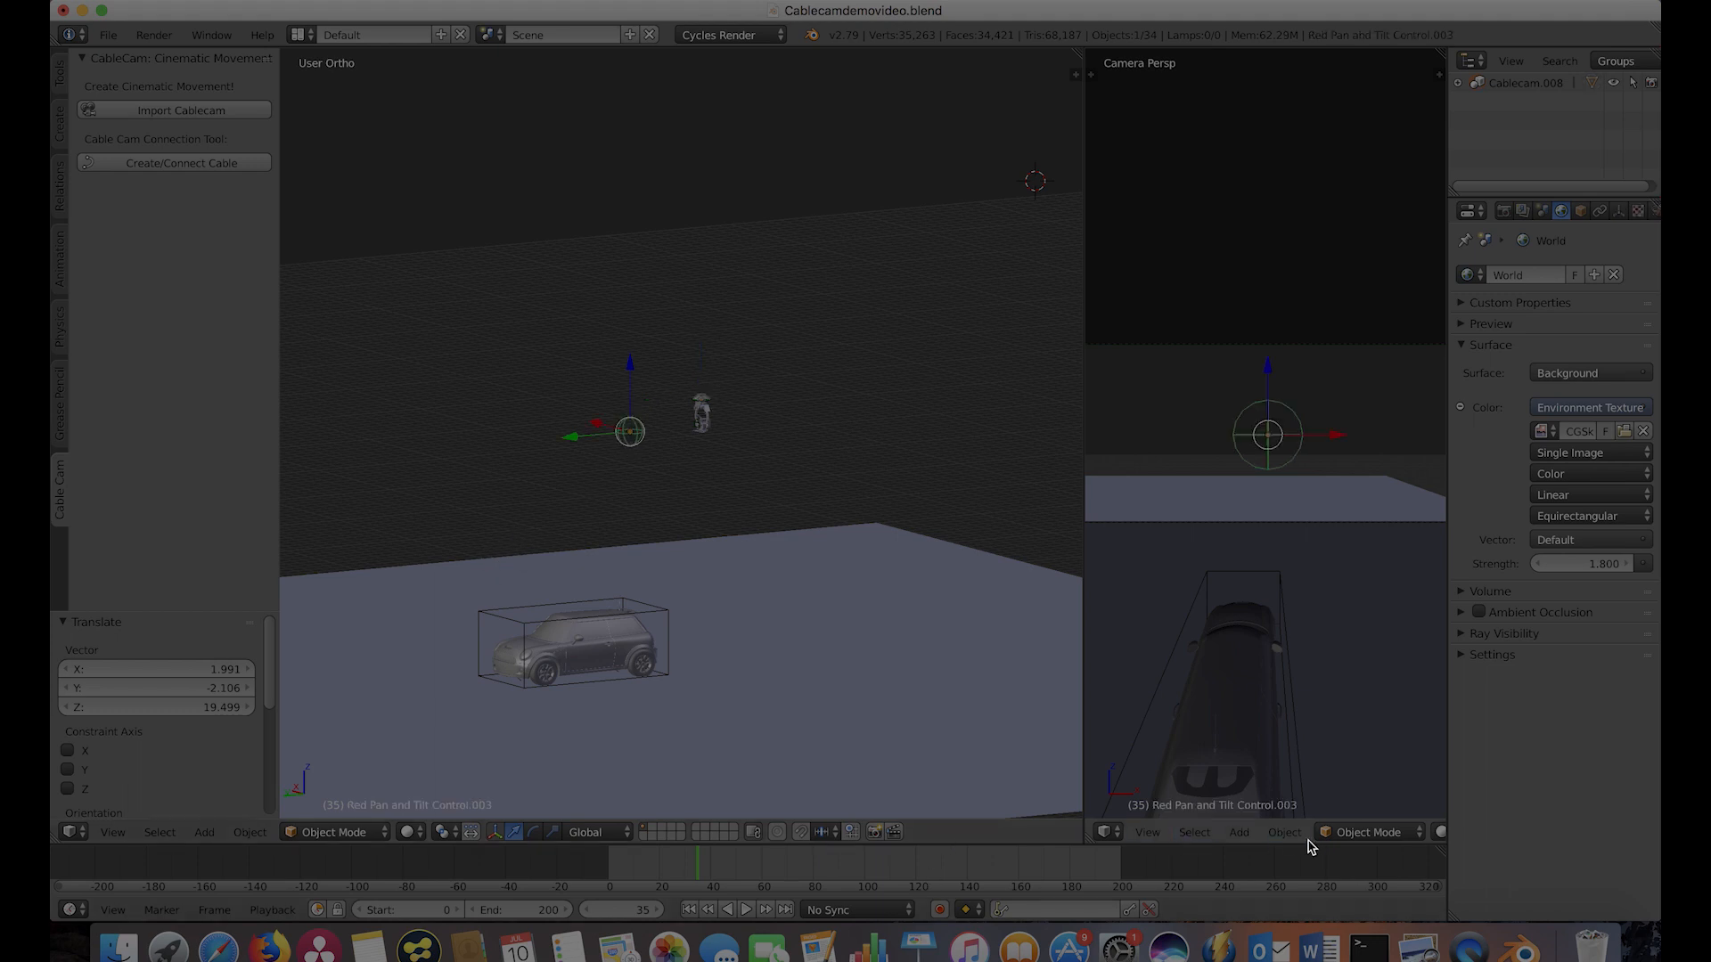
left_click(1443, 833)
left_click(1454, 701)
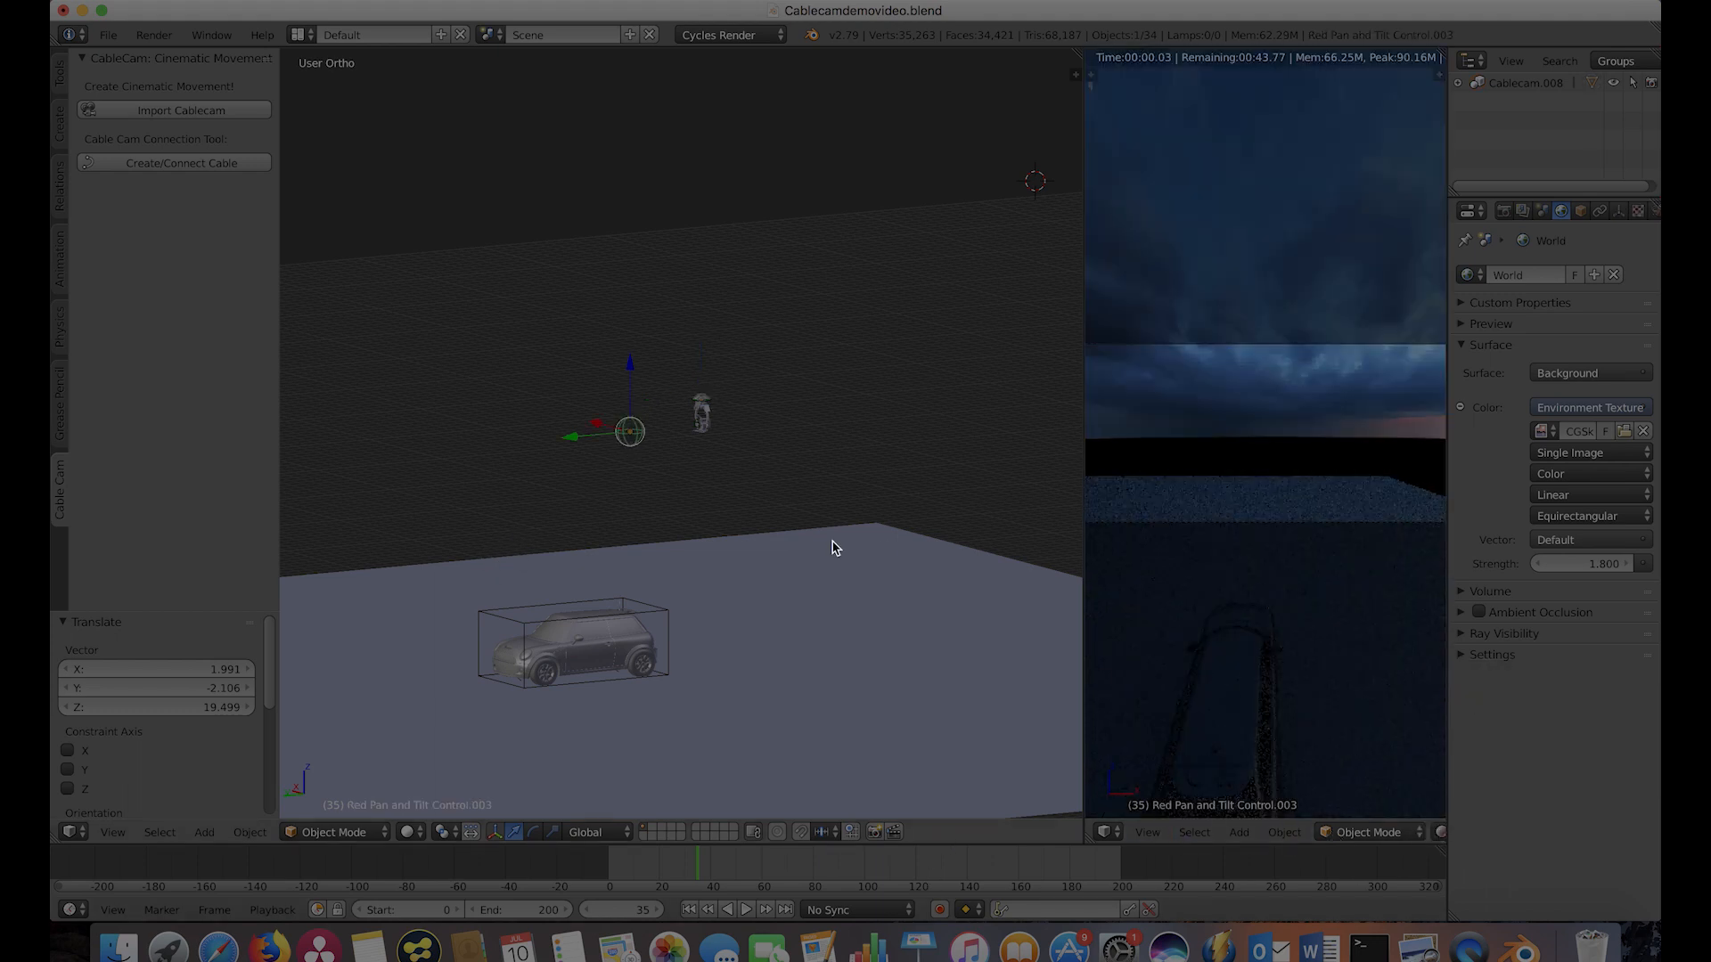
Move the Red Pan and Tilt Control down onto the car and slide it along Y to the top of the windshield.
key("g")
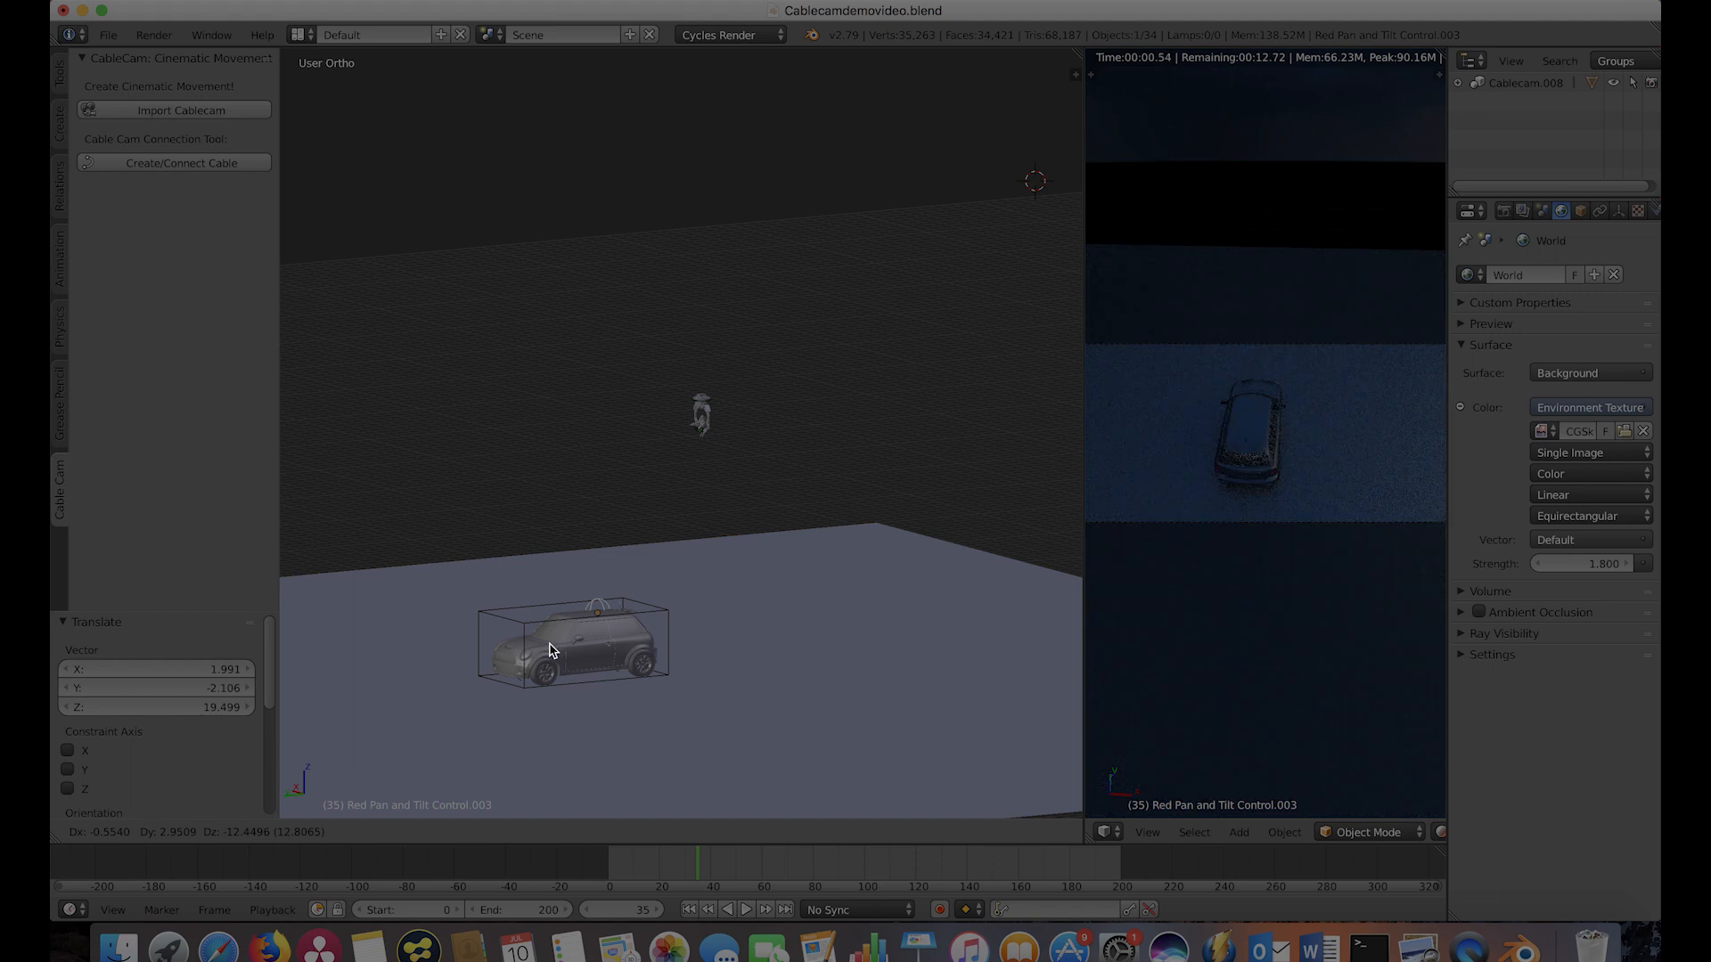
left_click(553, 648)
middle_click_drag(554, 648, 831, 584)
scroll(832, 579, "up", 4)
middle_click_drag(855, 652, 759, 442, "shift")
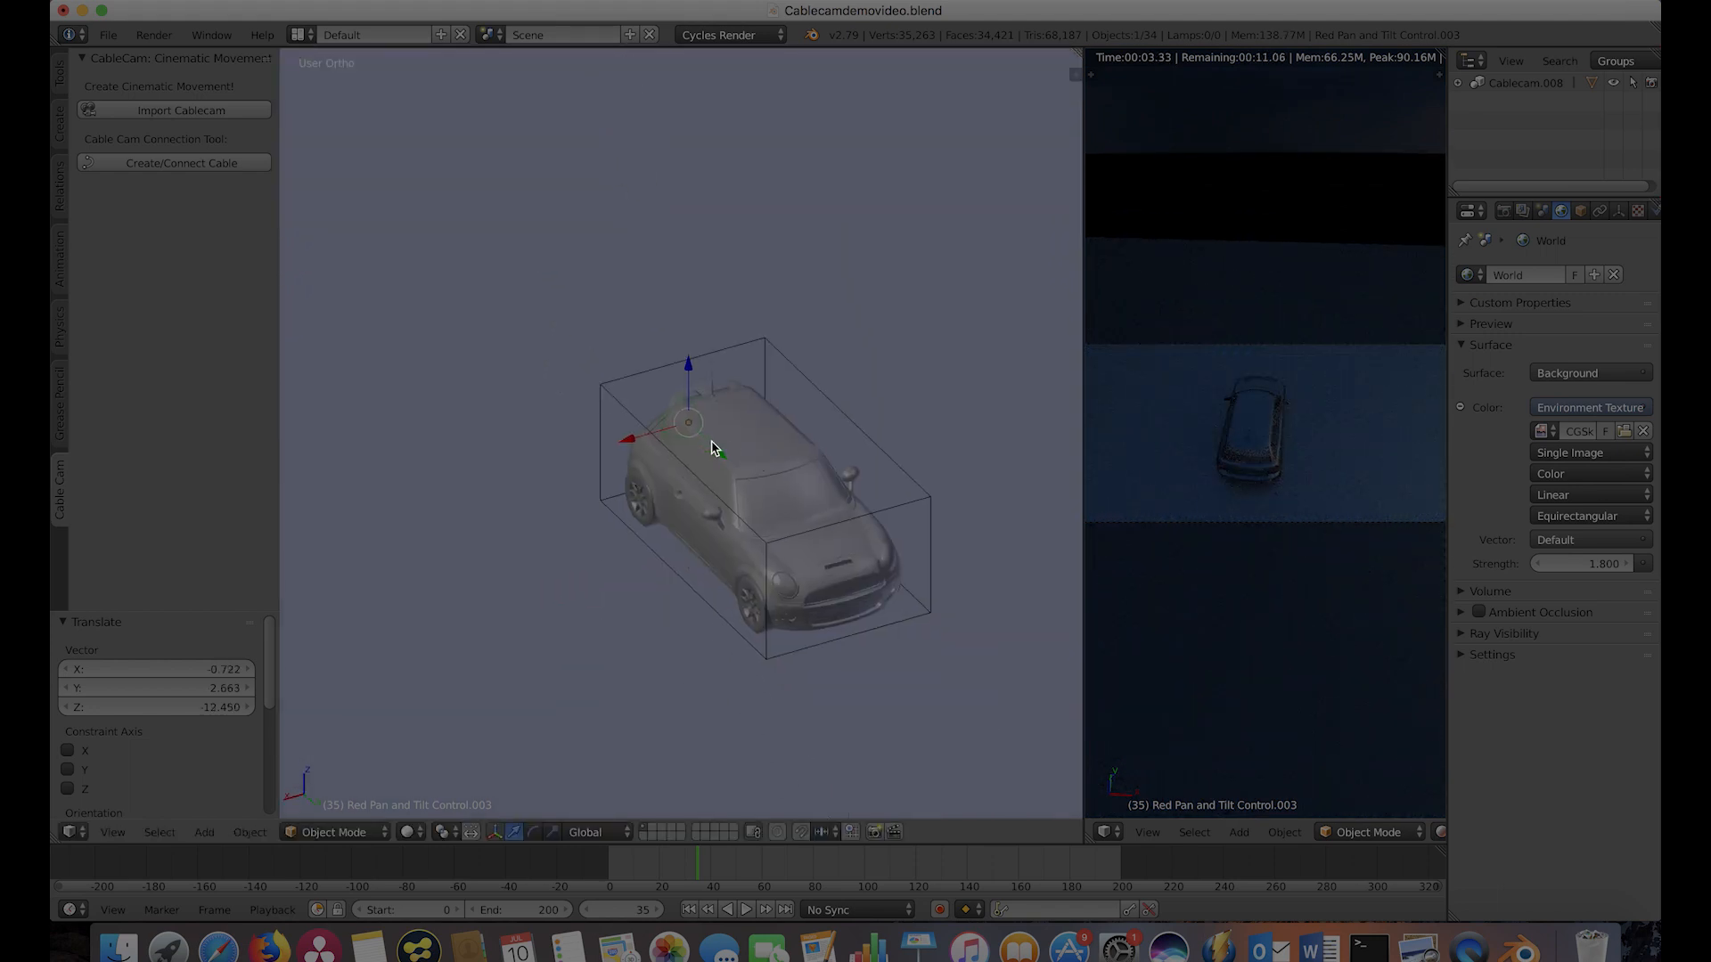
left_click_drag(711, 445, 825, 539)
middle_click_drag(834, 535, 819, 519)
left_click_drag(811, 520, 795, 503)
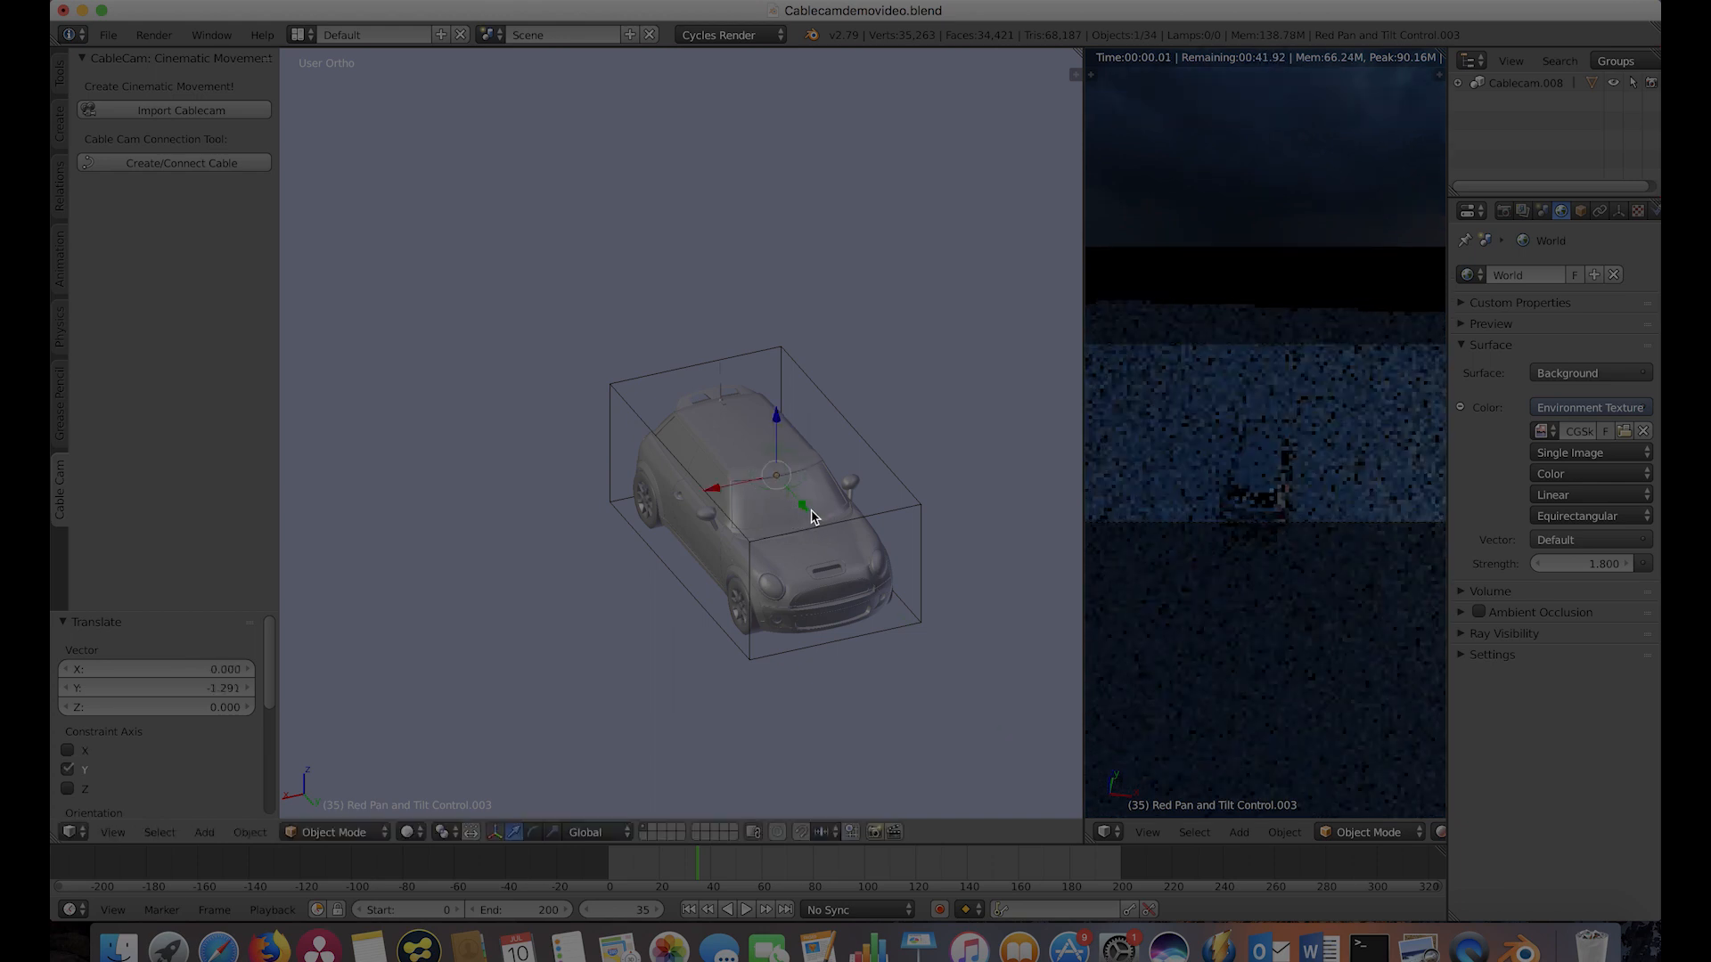
middle_click_drag(866, 554, 917, 550)
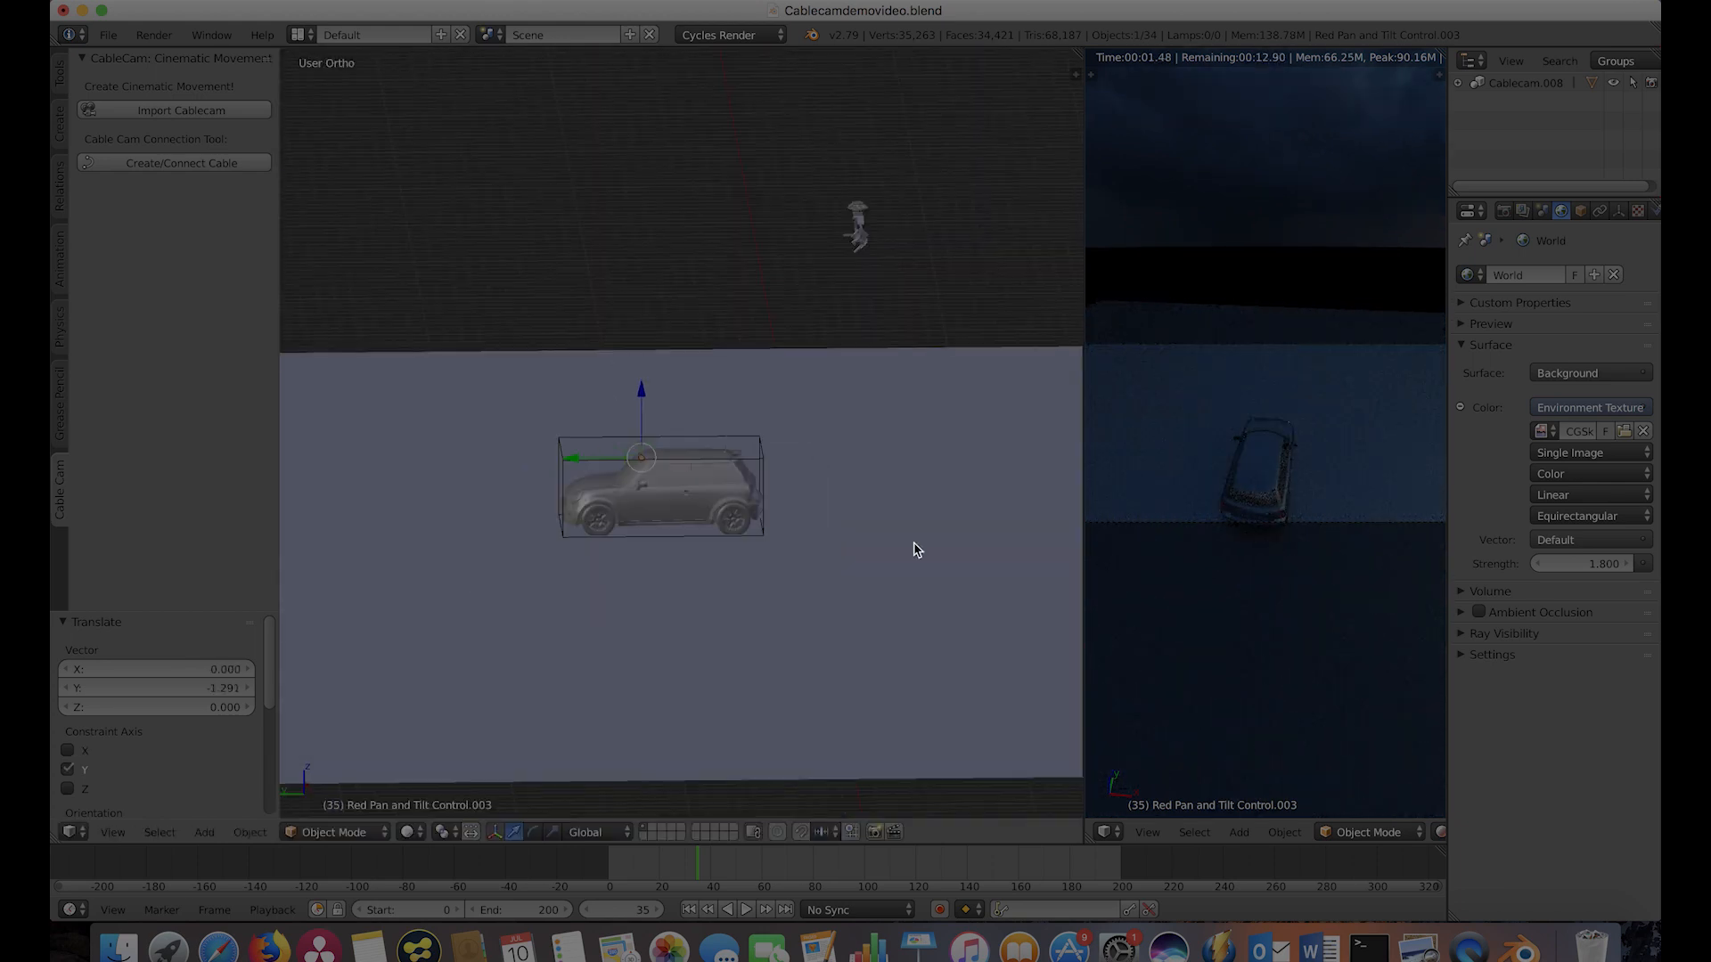
Move the Cablecam base about 19.08 along Y, 1.12 along X and 1.69 along Z, and set the camera view to Solid shading.
right_click(858, 216)
key("g")
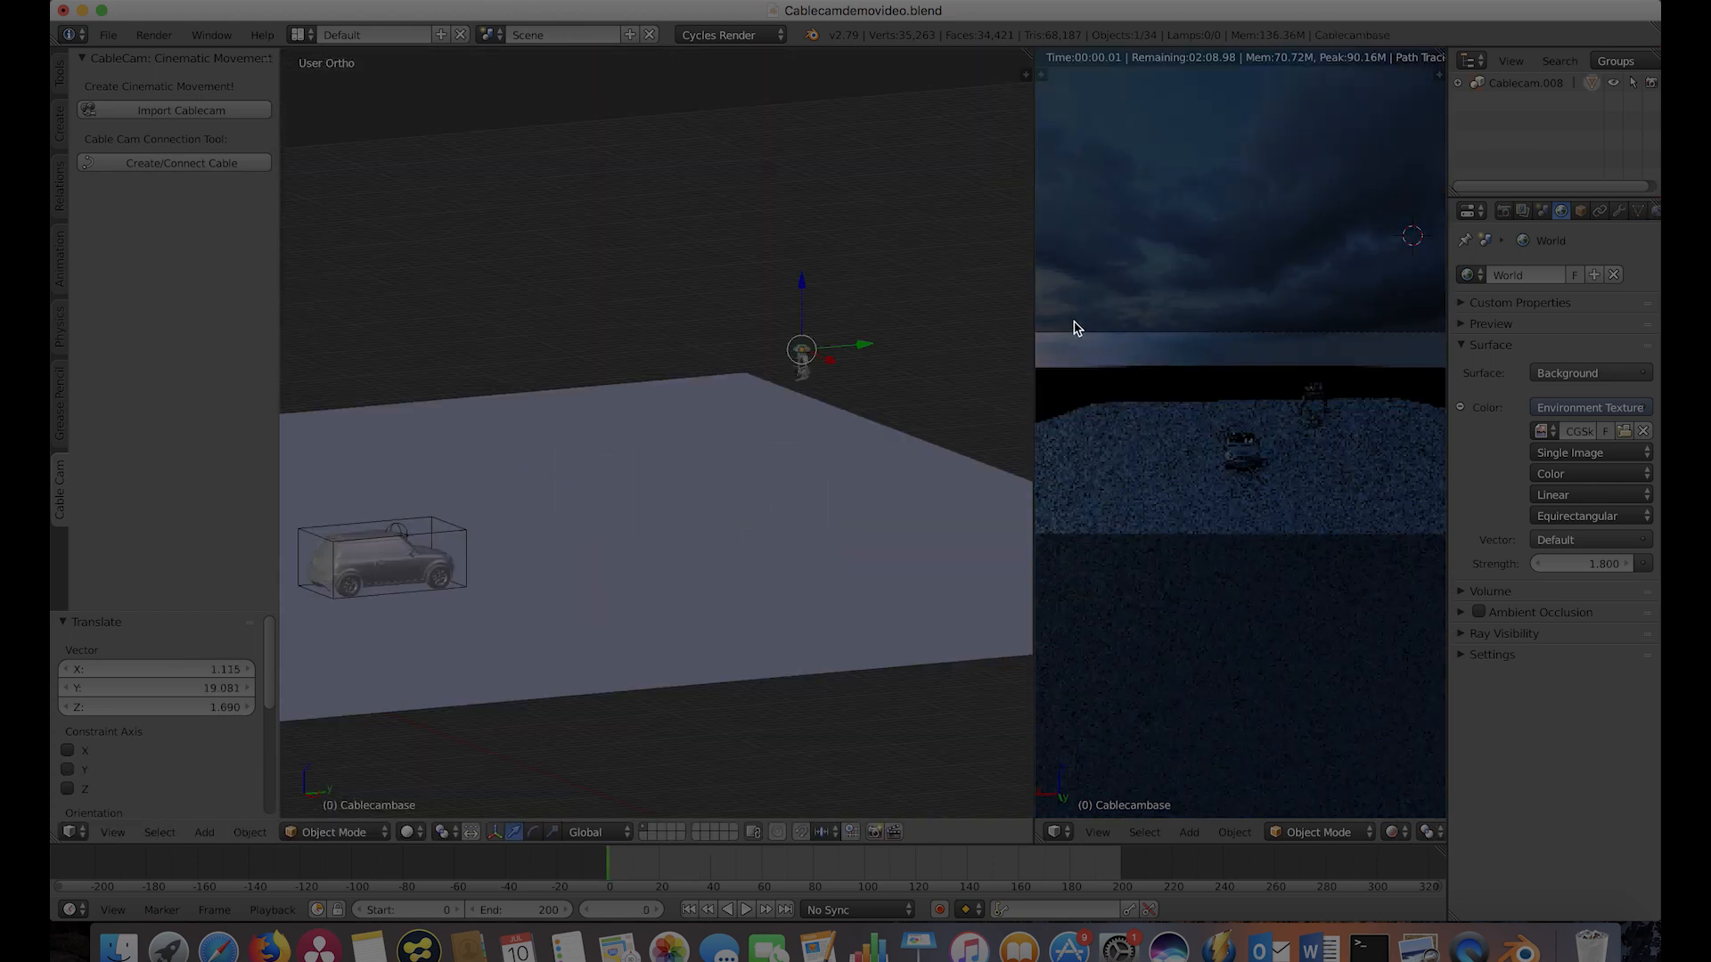
left_click(1395, 834)
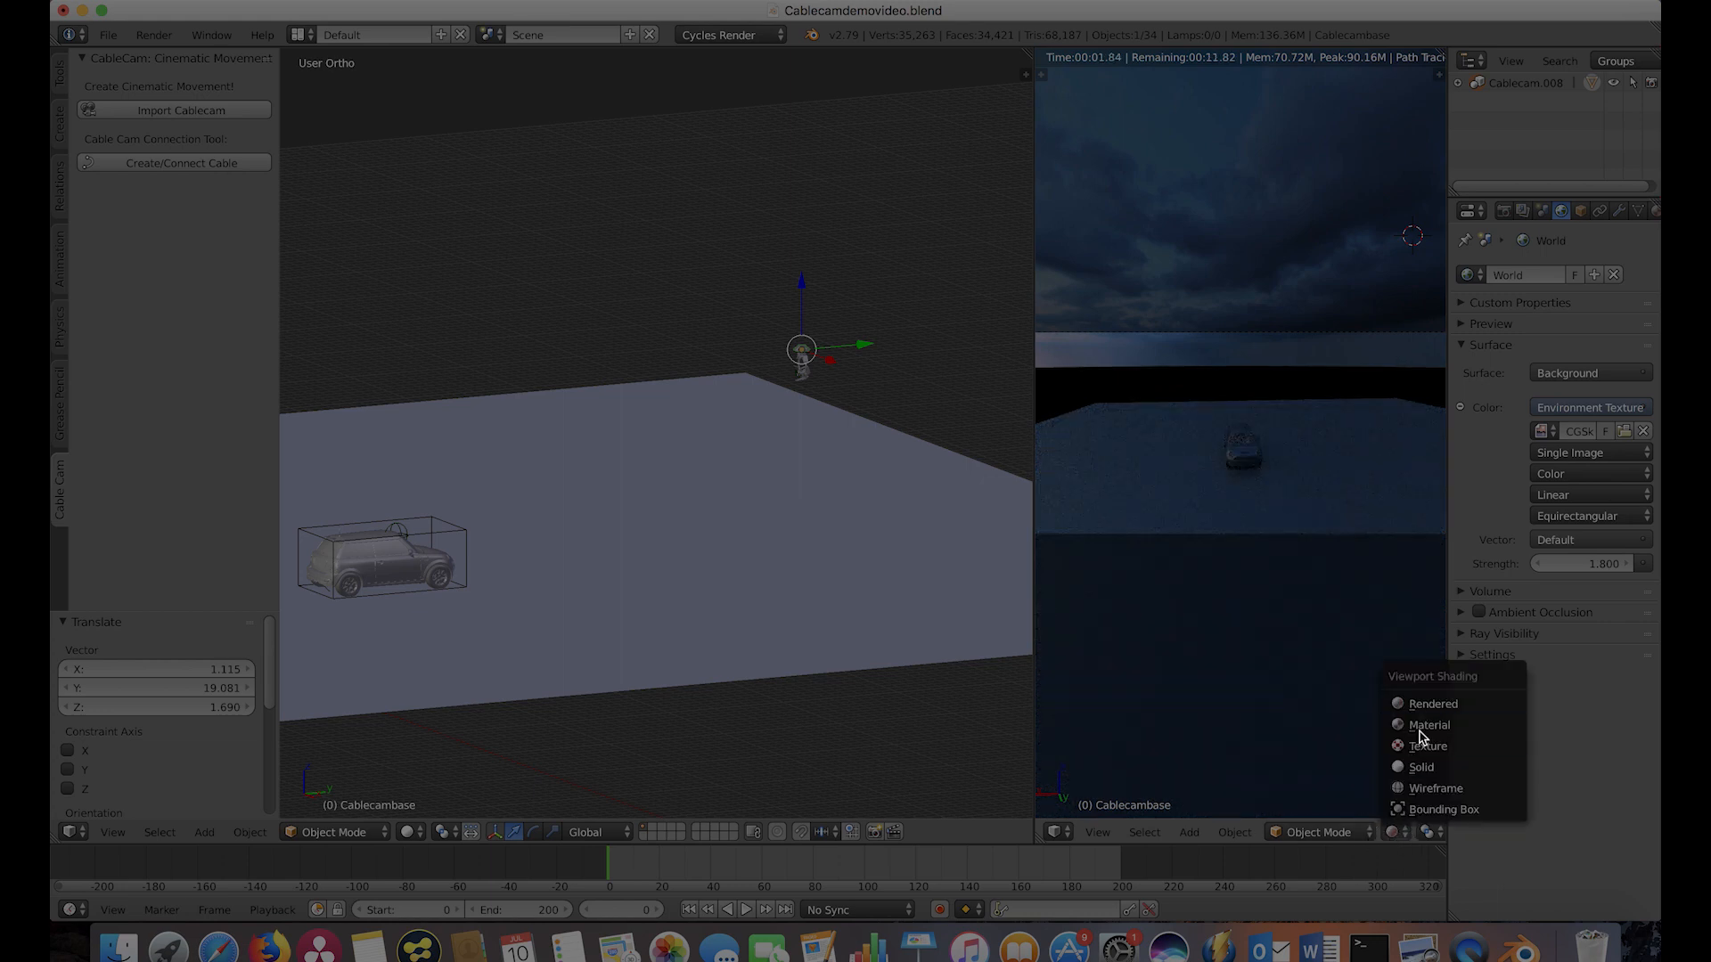
left_click(1421, 768)
Try moving the Cablecam base around the car while watching how the camera view follows.
mouse_move(749, 593)
middle_mouse_down()
mouse_move(861, 599)
mouse_move(577, 340)
middle_mouse_up()
key("g")
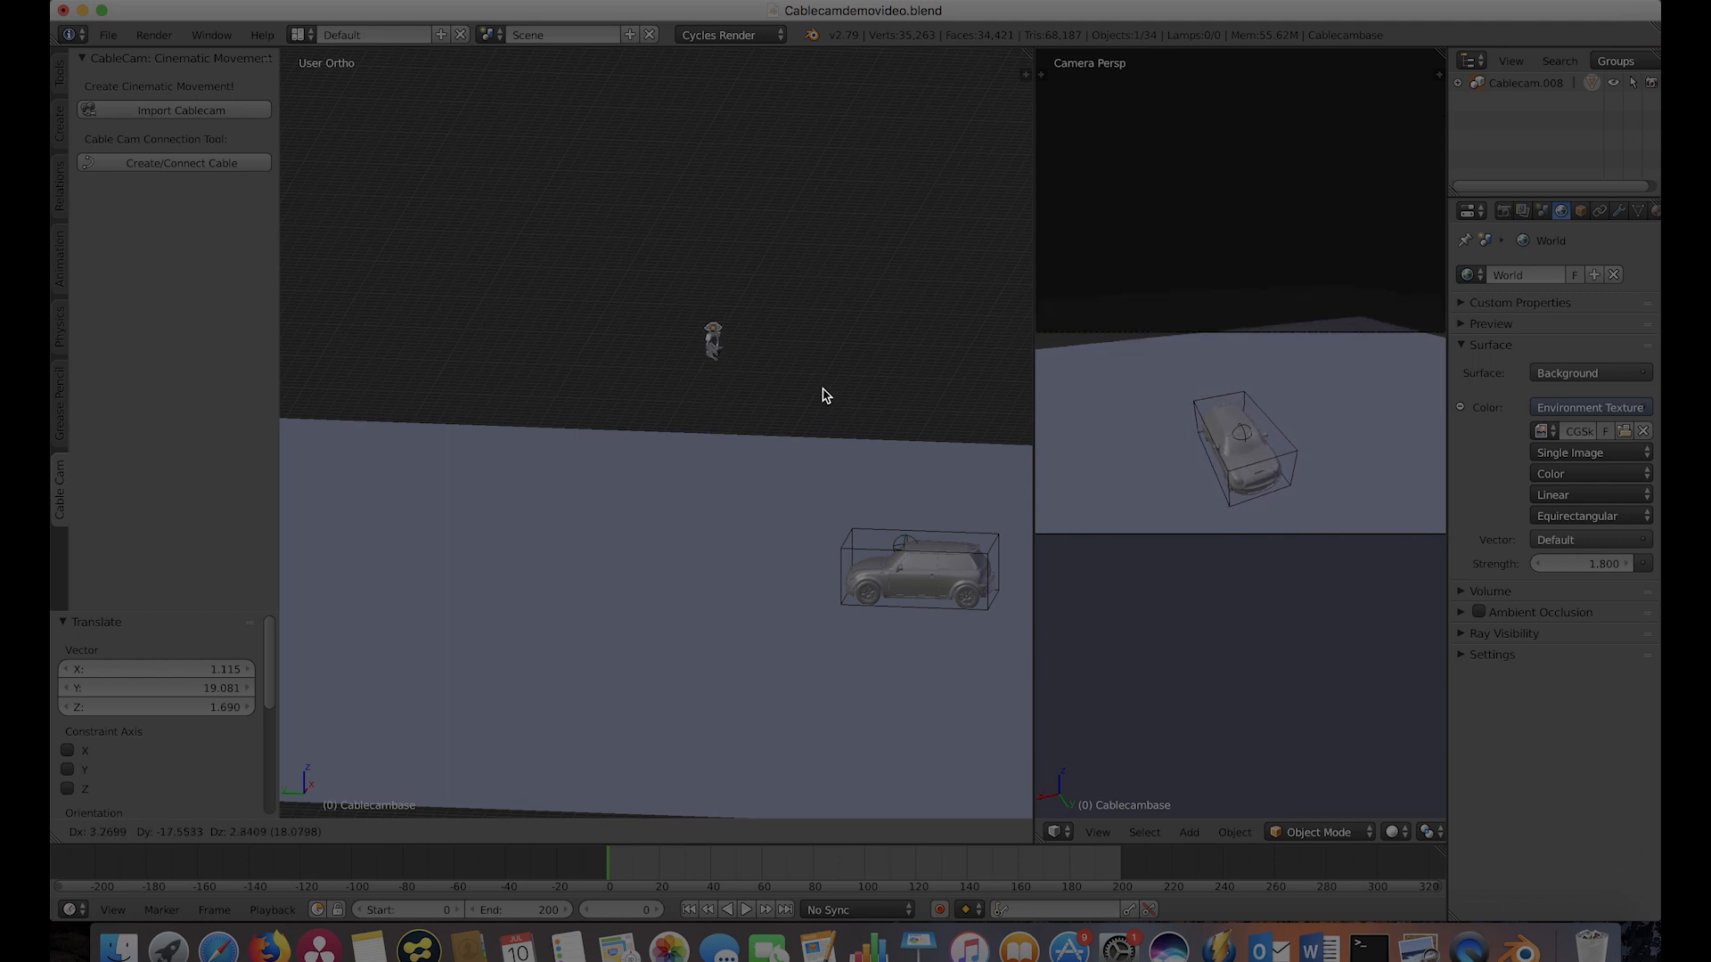
left_click(704, 557)
middle_click_drag(704, 557, 481, 566)
key("g")
left_click(403, 407)
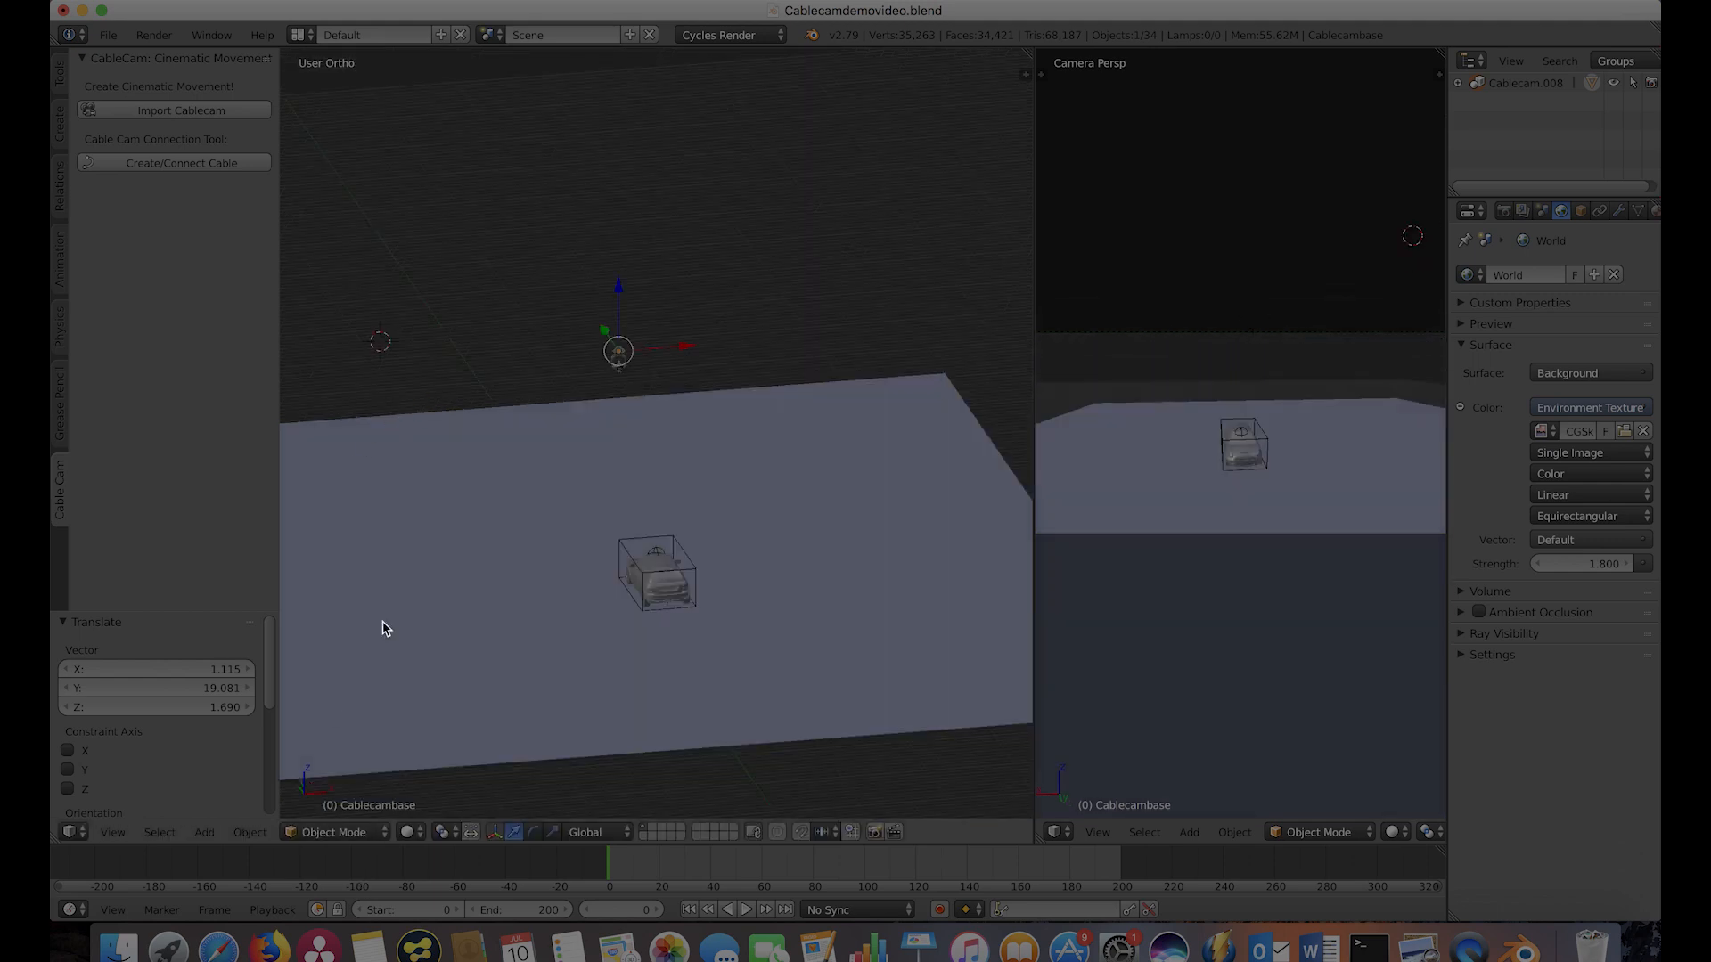
Insert a LocRotScale keyframe for the Cablecam base at frame 0.
middle_click_drag(375, 508, 664, 720)
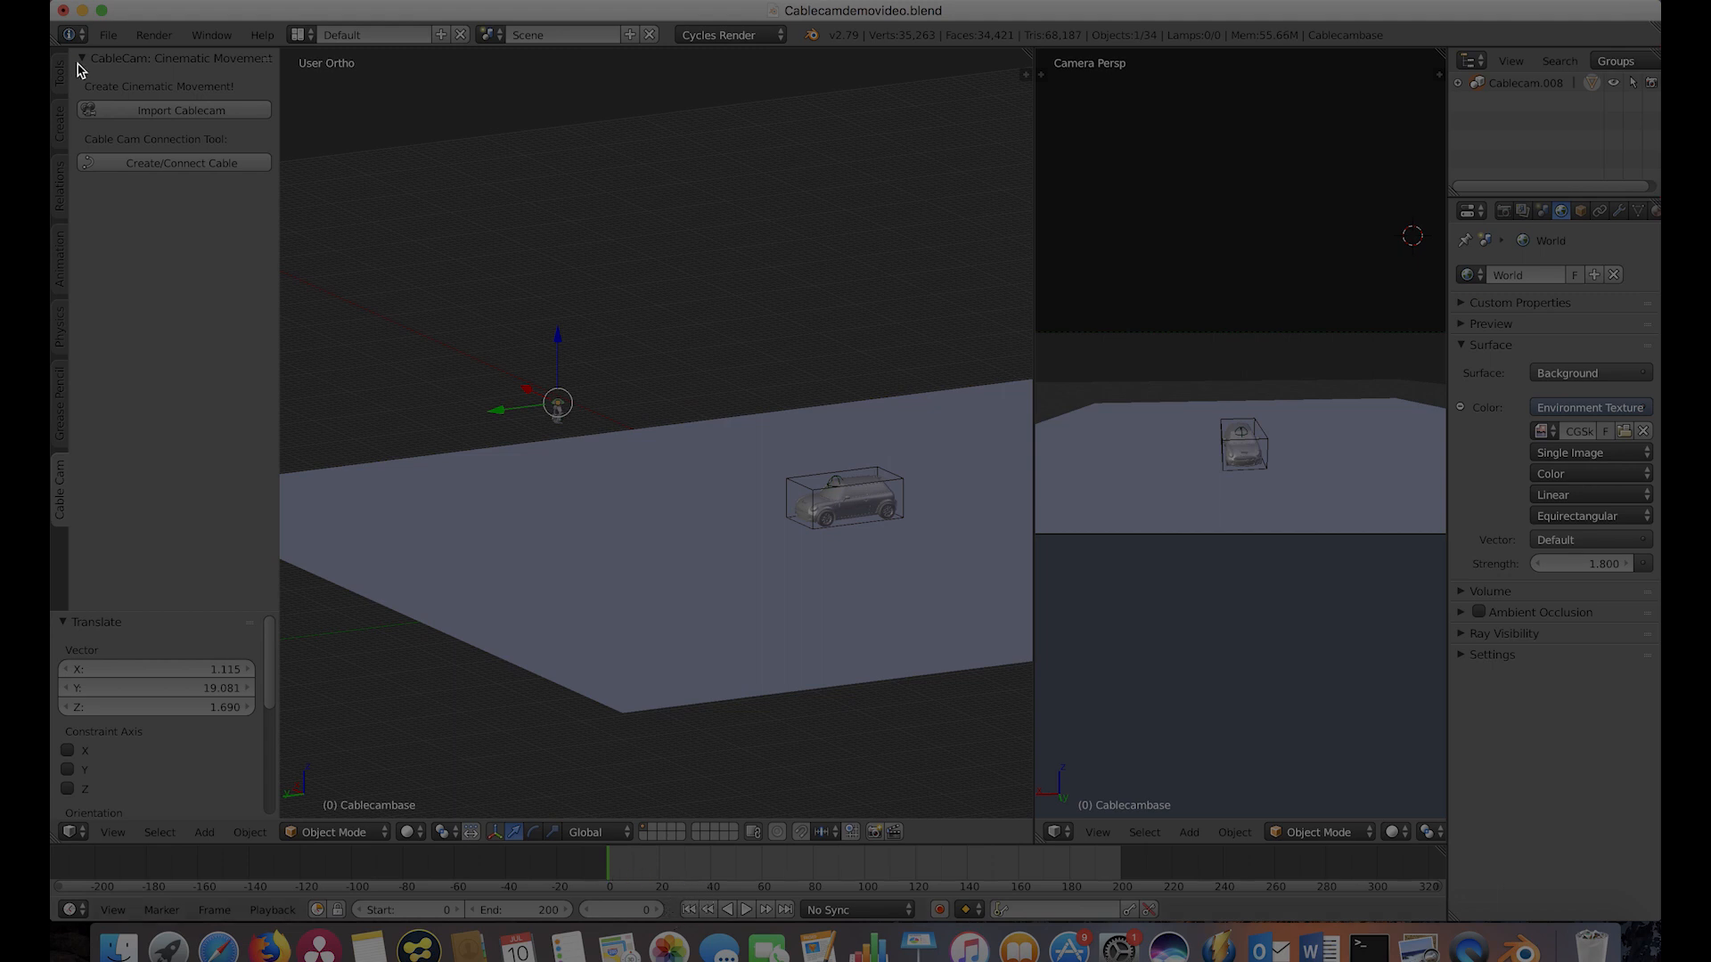
left_click(64, 242)
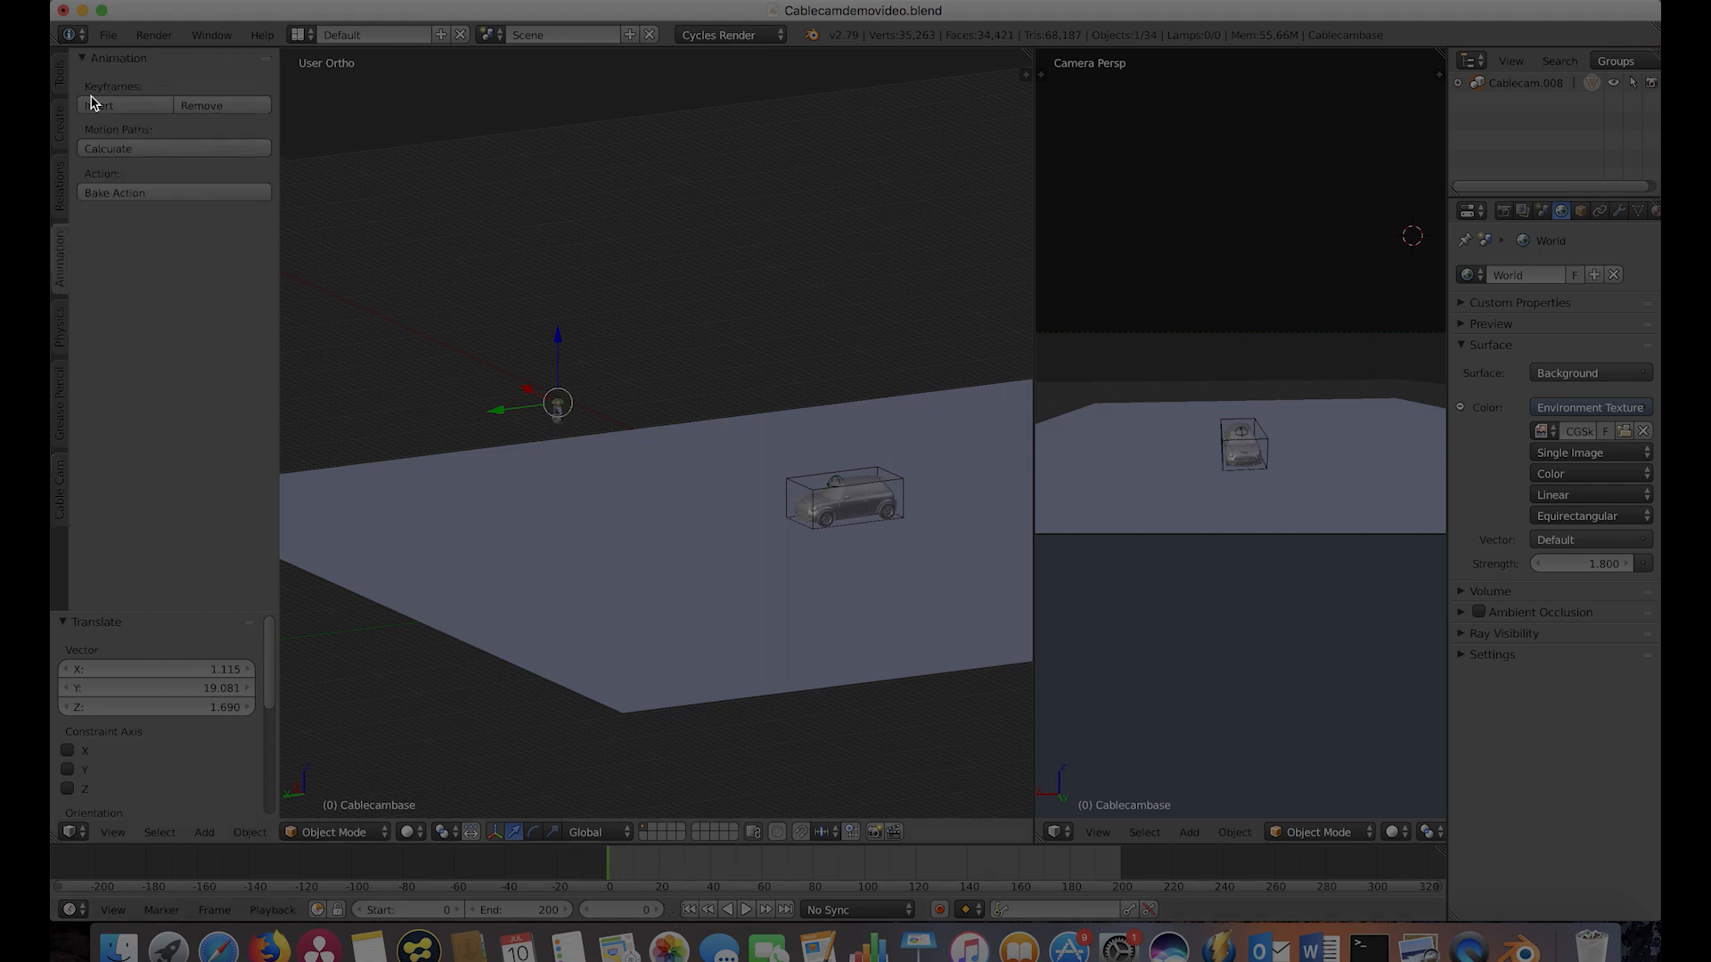
left_click(125, 107)
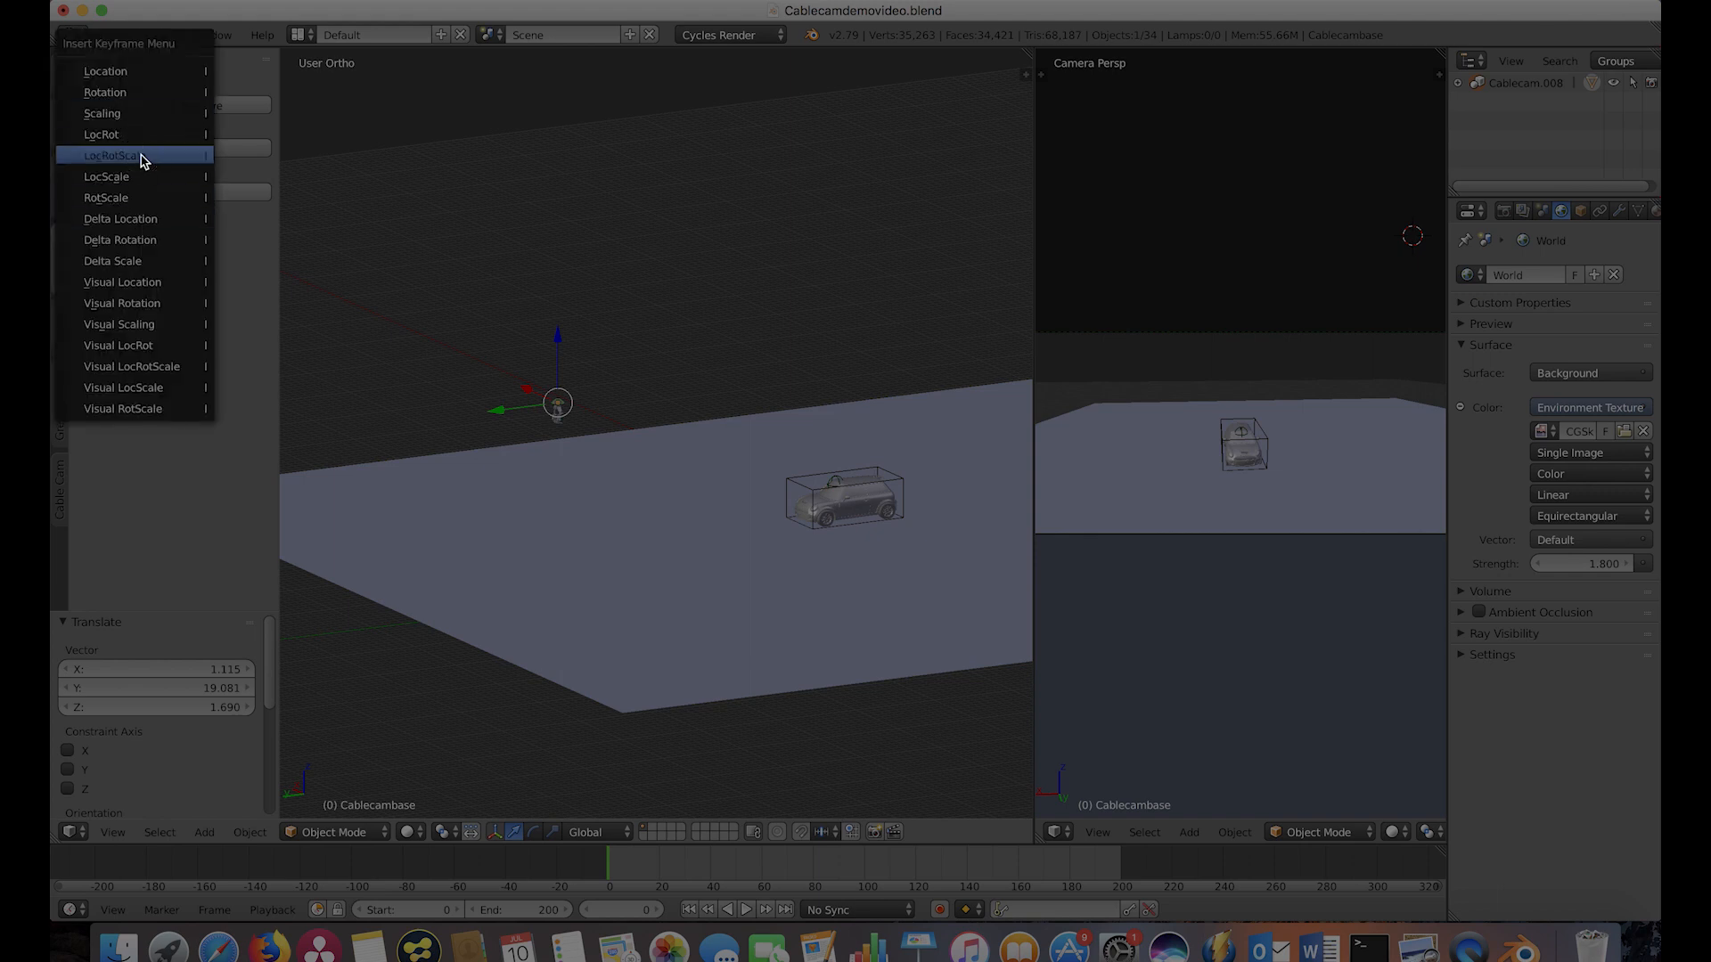
left_click(142, 156)
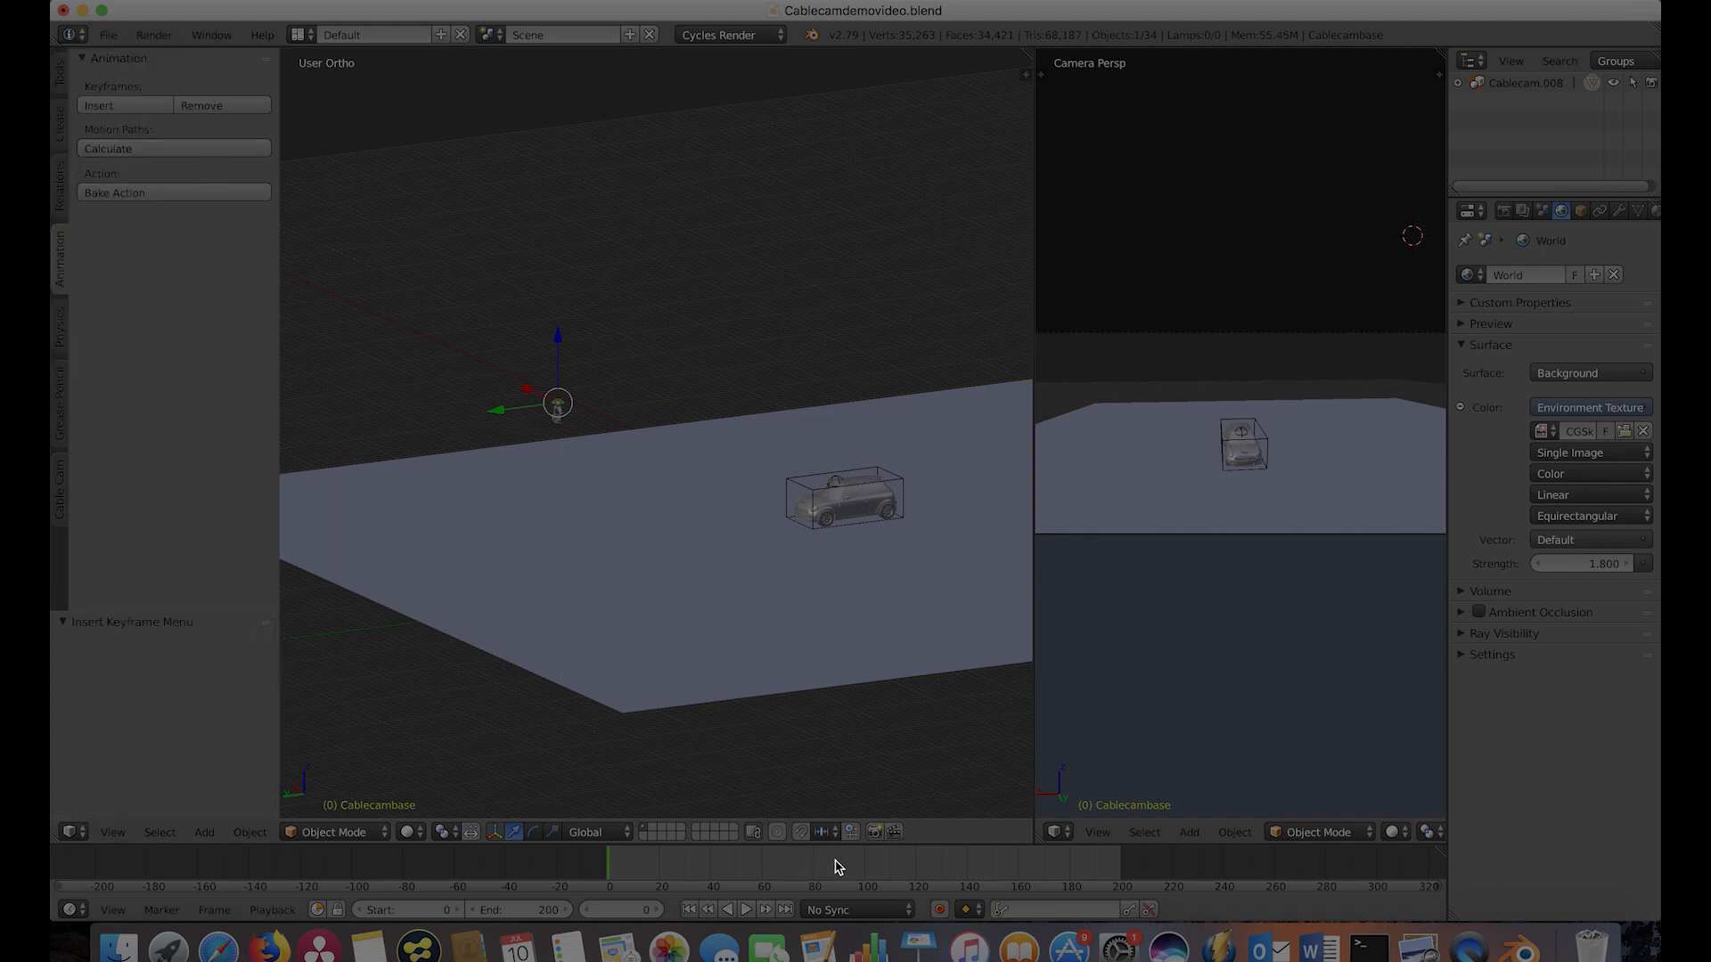
At frame 101, move the Cablecam base about -9.69 in X, -18.67 in Y and 0.74 in Z, and insert a LocRotScale keyframe.
left_click(869, 872)
key("g")
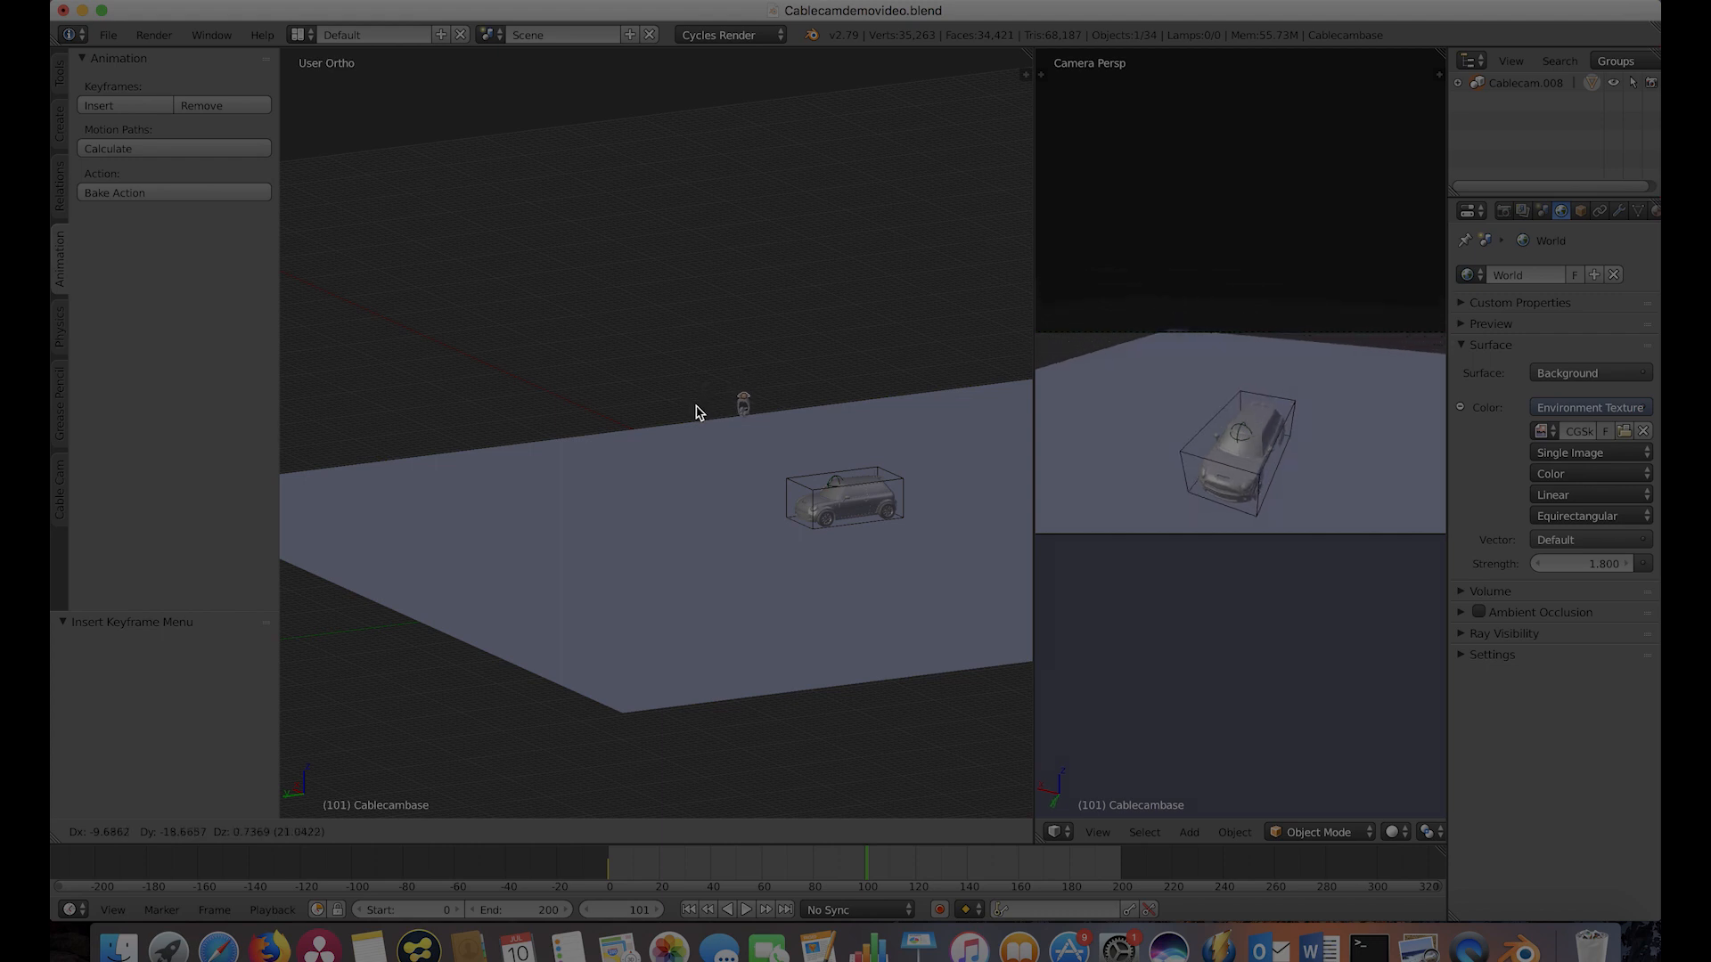
left_click(696, 412)
left_click(135, 106)
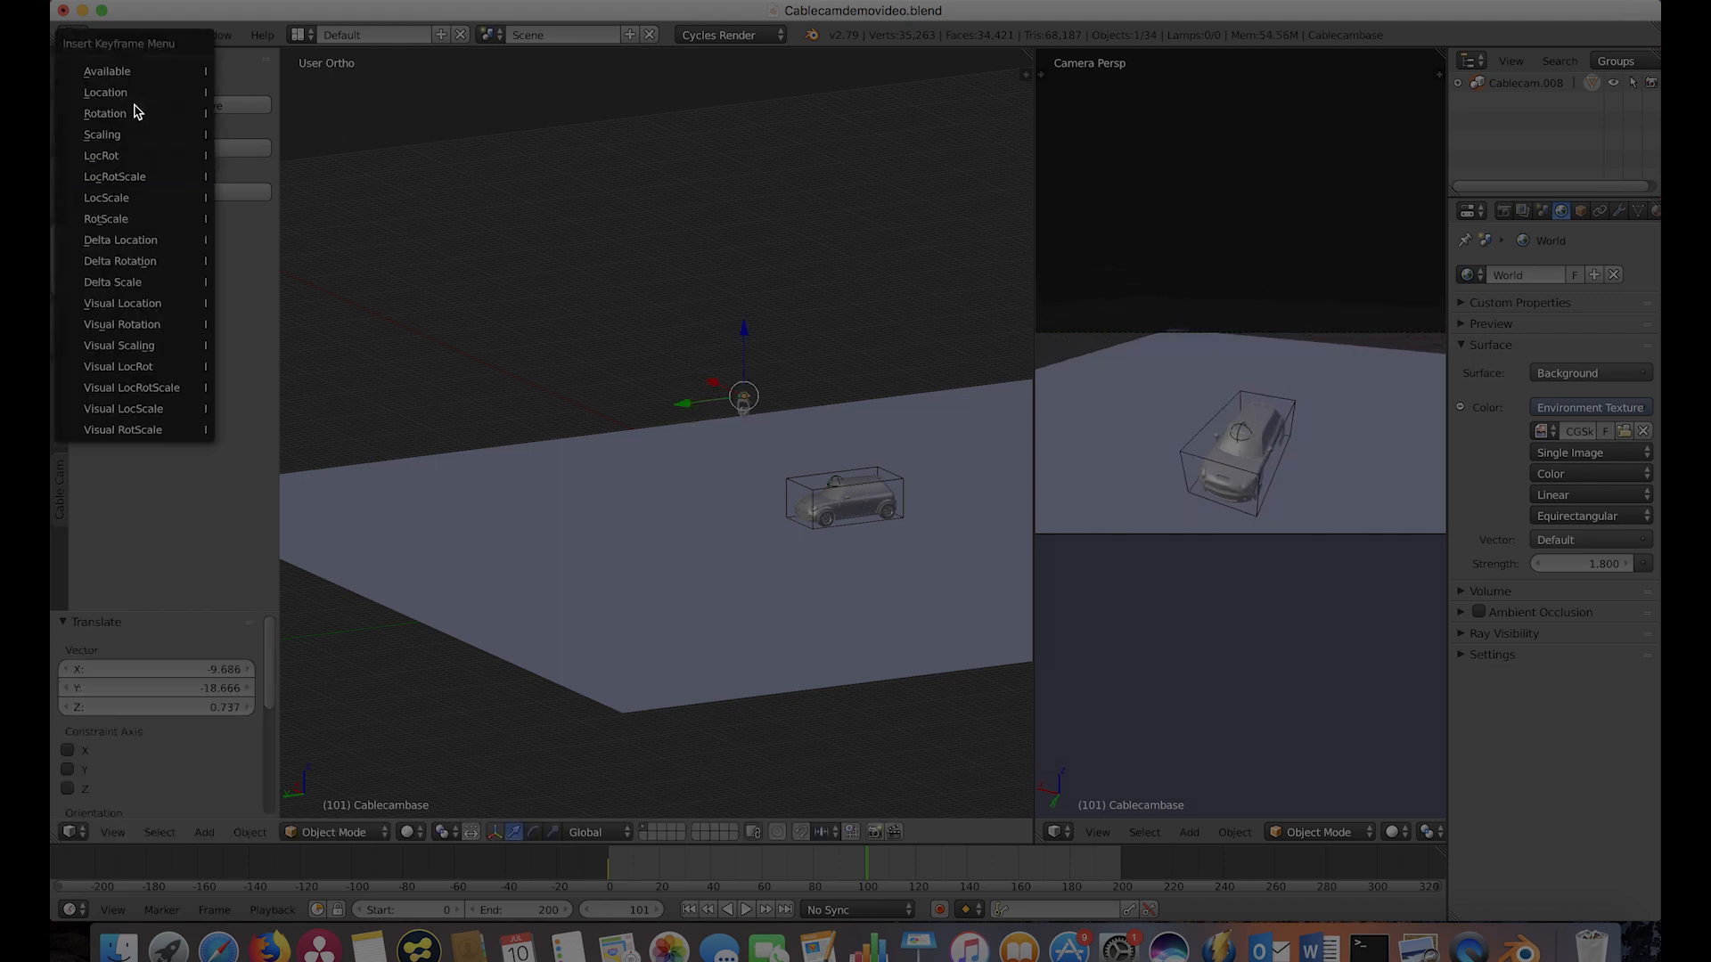
left_click(143, 178)
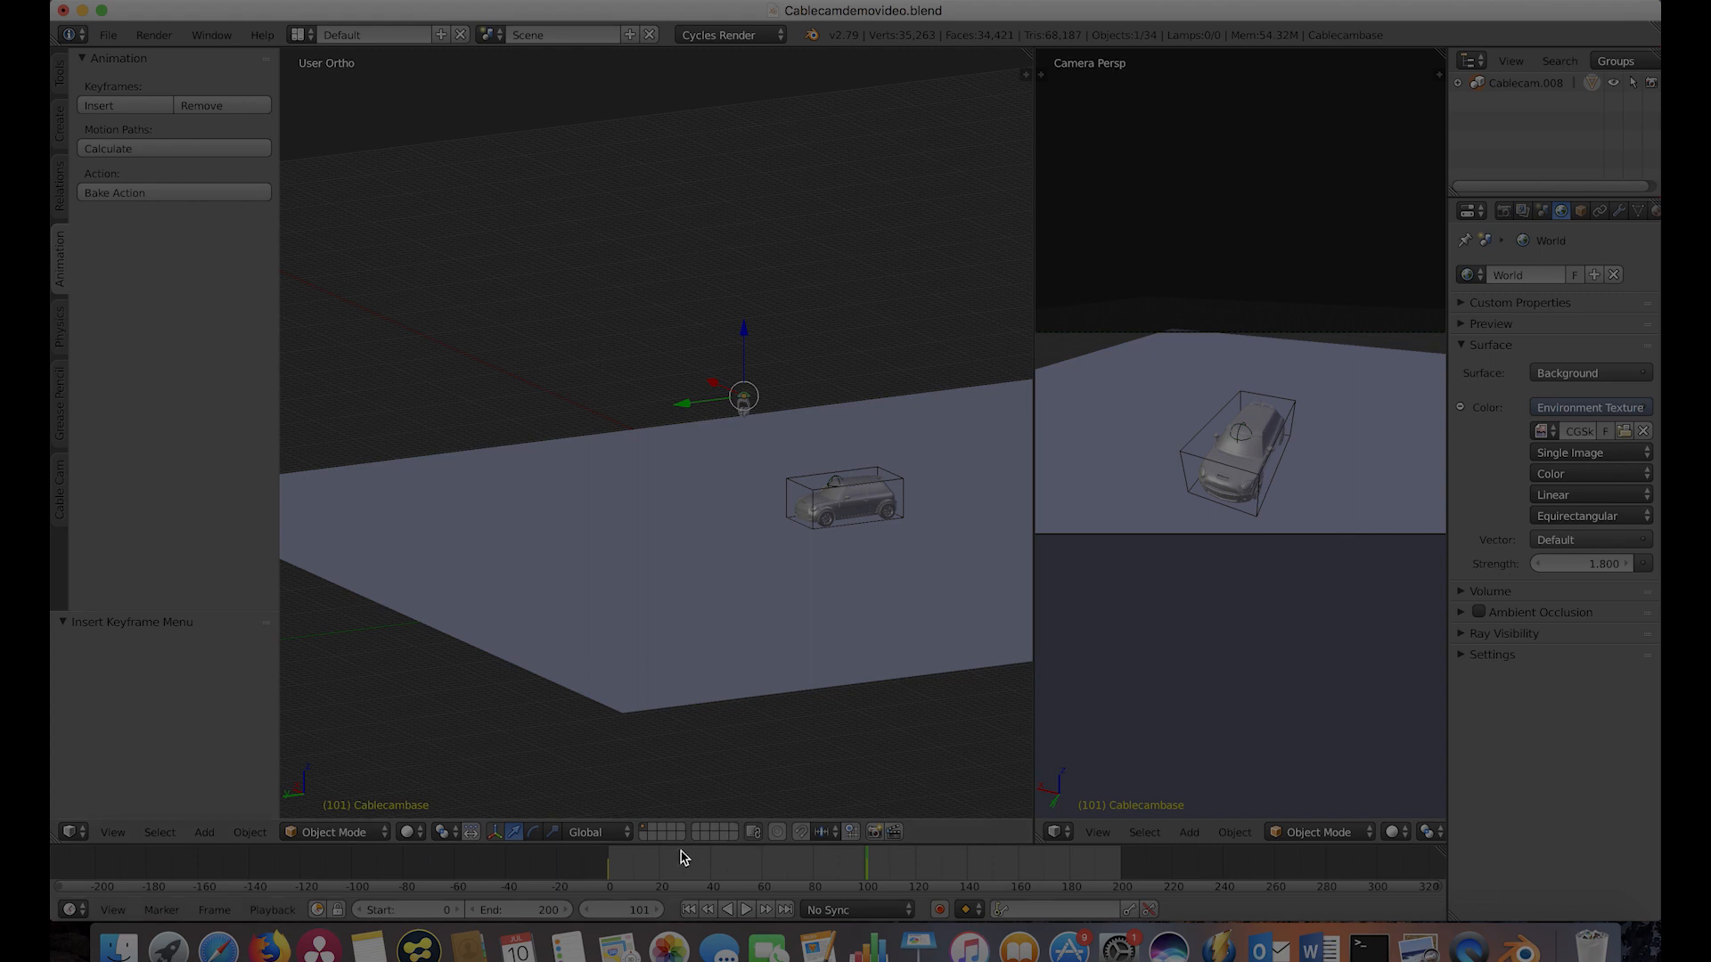
Play the Cablecam base animation from the start frame to check the camera movement, and stop it.
left_click(645, 875)
left_click(690, 910)
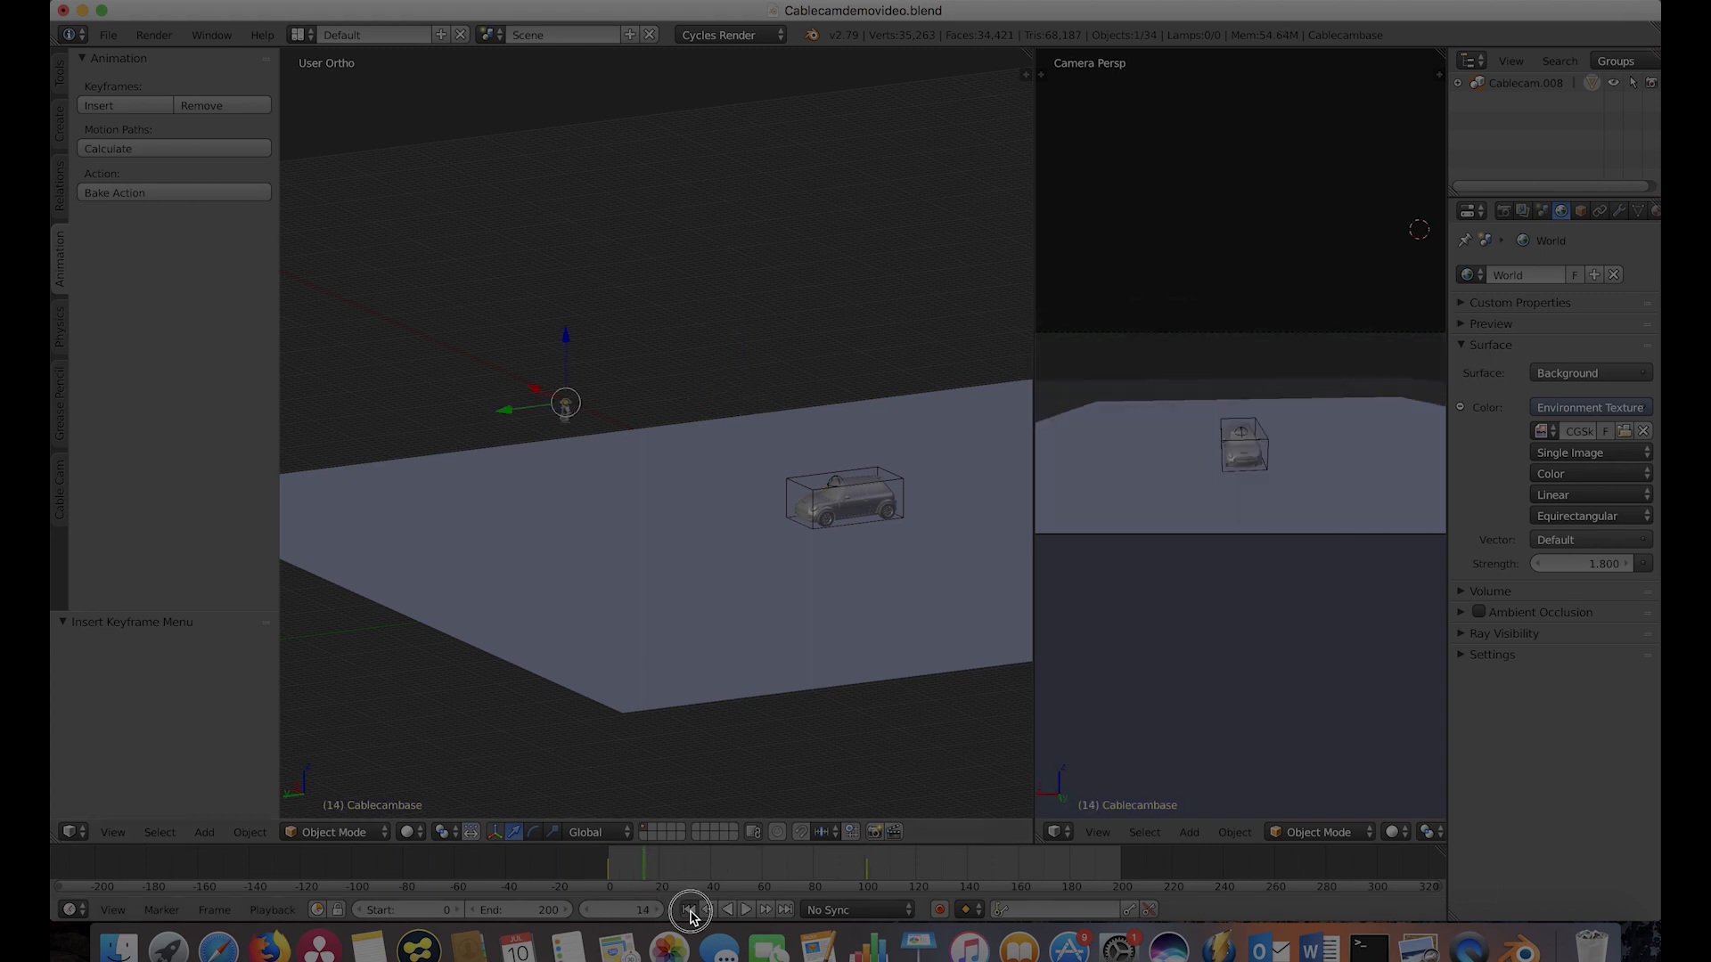
left_click(746, 909)
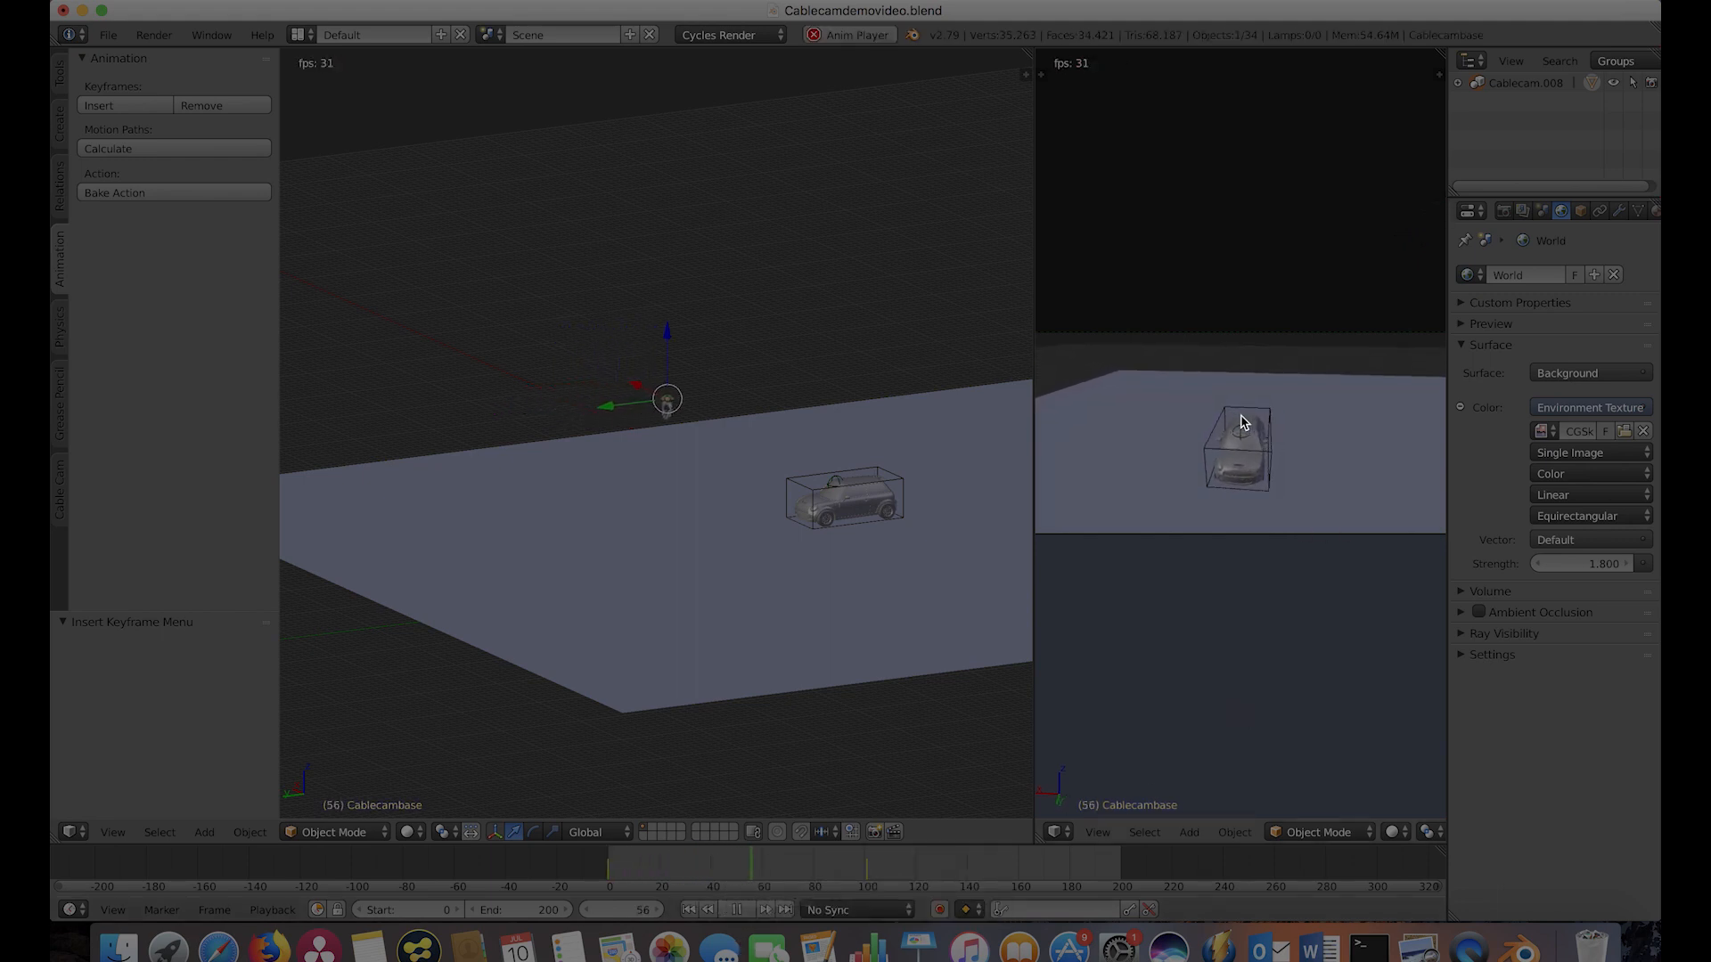
left_click(737, 909)
Select the Red Pan and Tilt Control on the car and insert a LocRotScale keyframe for it at frame 0.
middle_click_drag(742, 389, 842, 392)
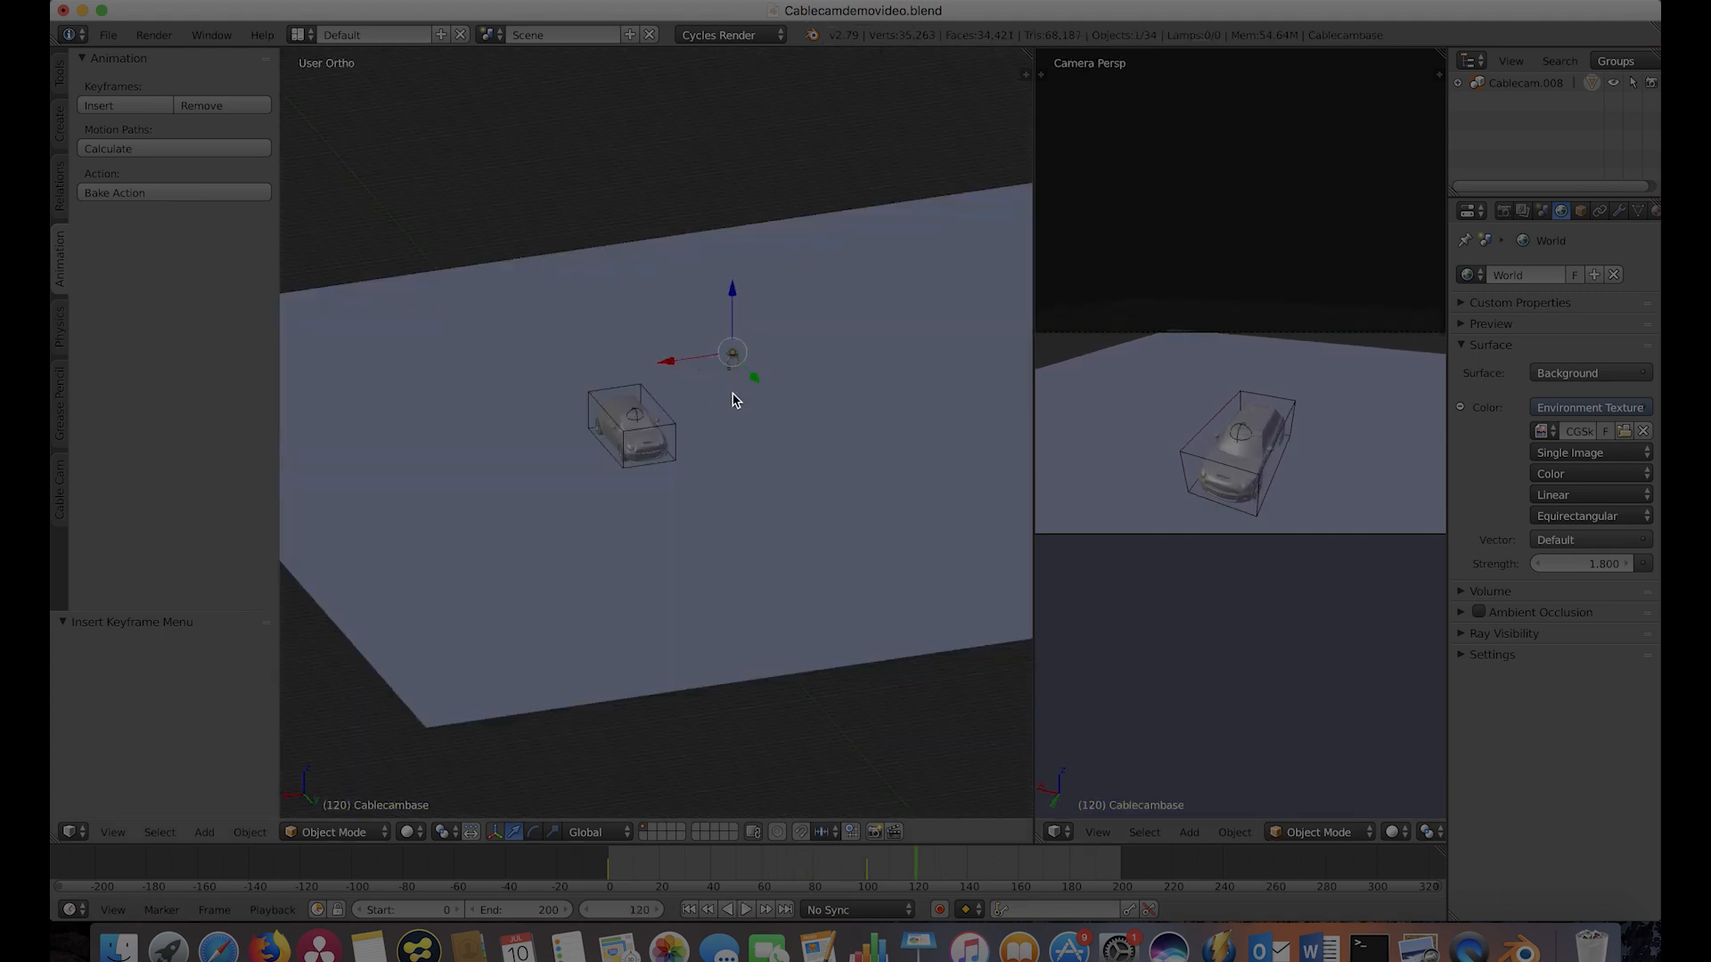
middle_click_drag(697, 469, 747, 433)
middle_click_drag(599, 455, 751, 448, "shift")
scroll(750, 448, "up", 5)
right_click(654, 435)
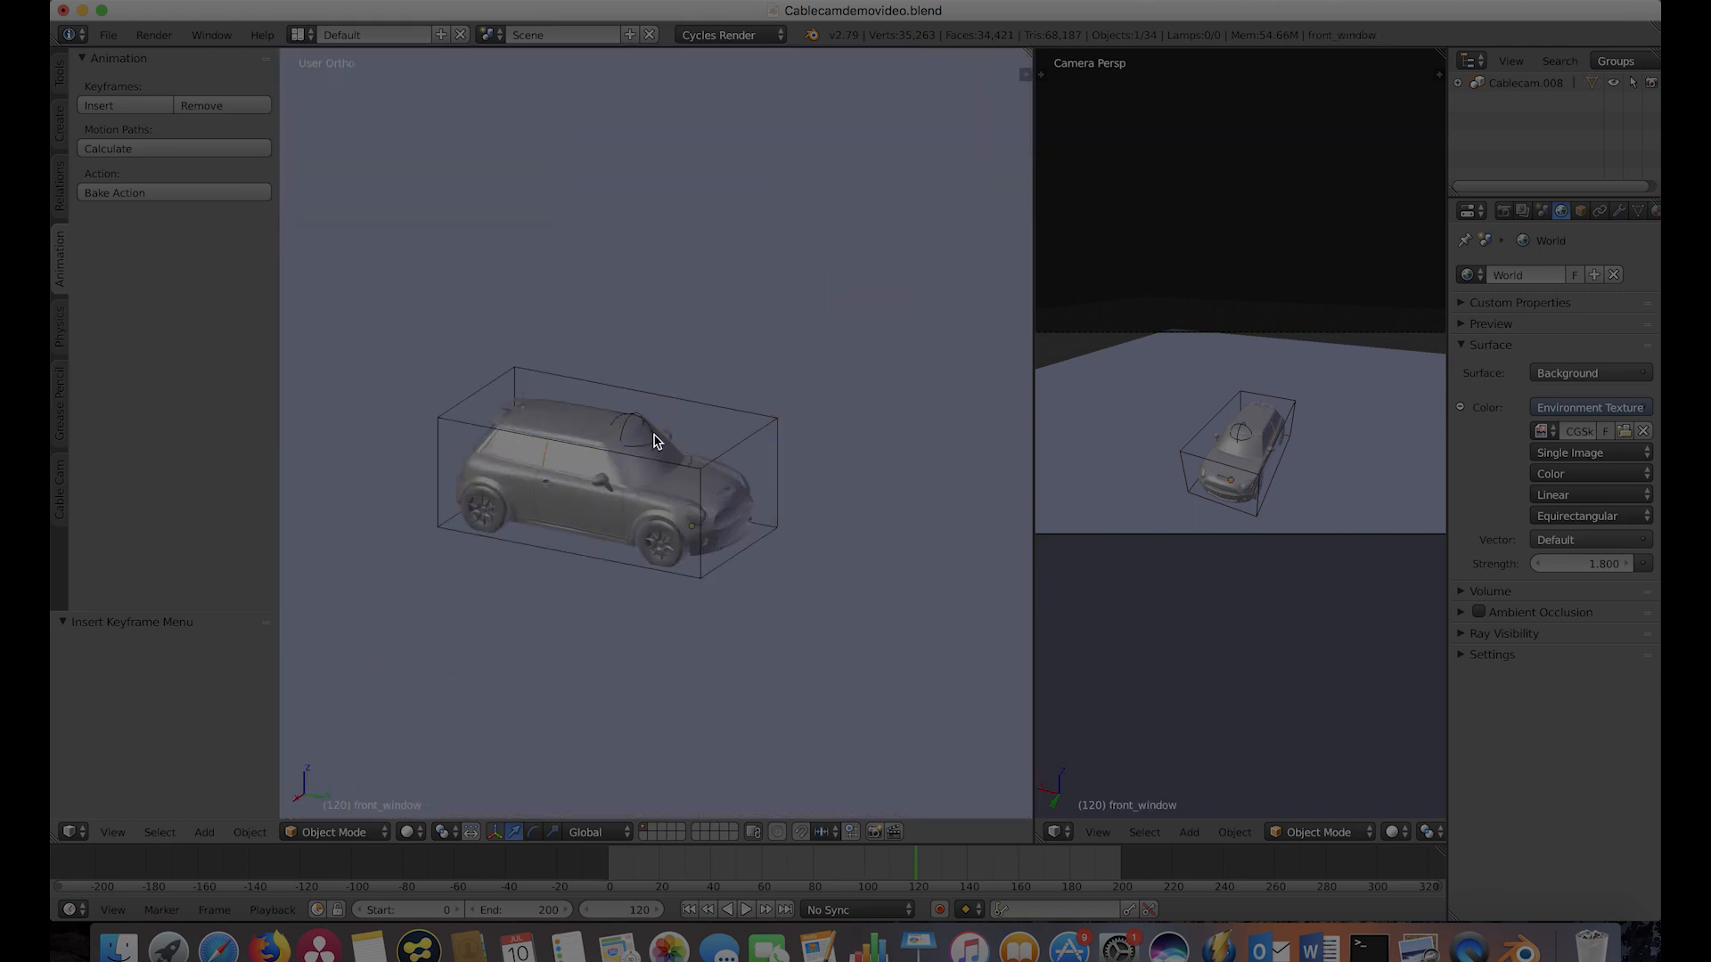
right_click(654, 440)
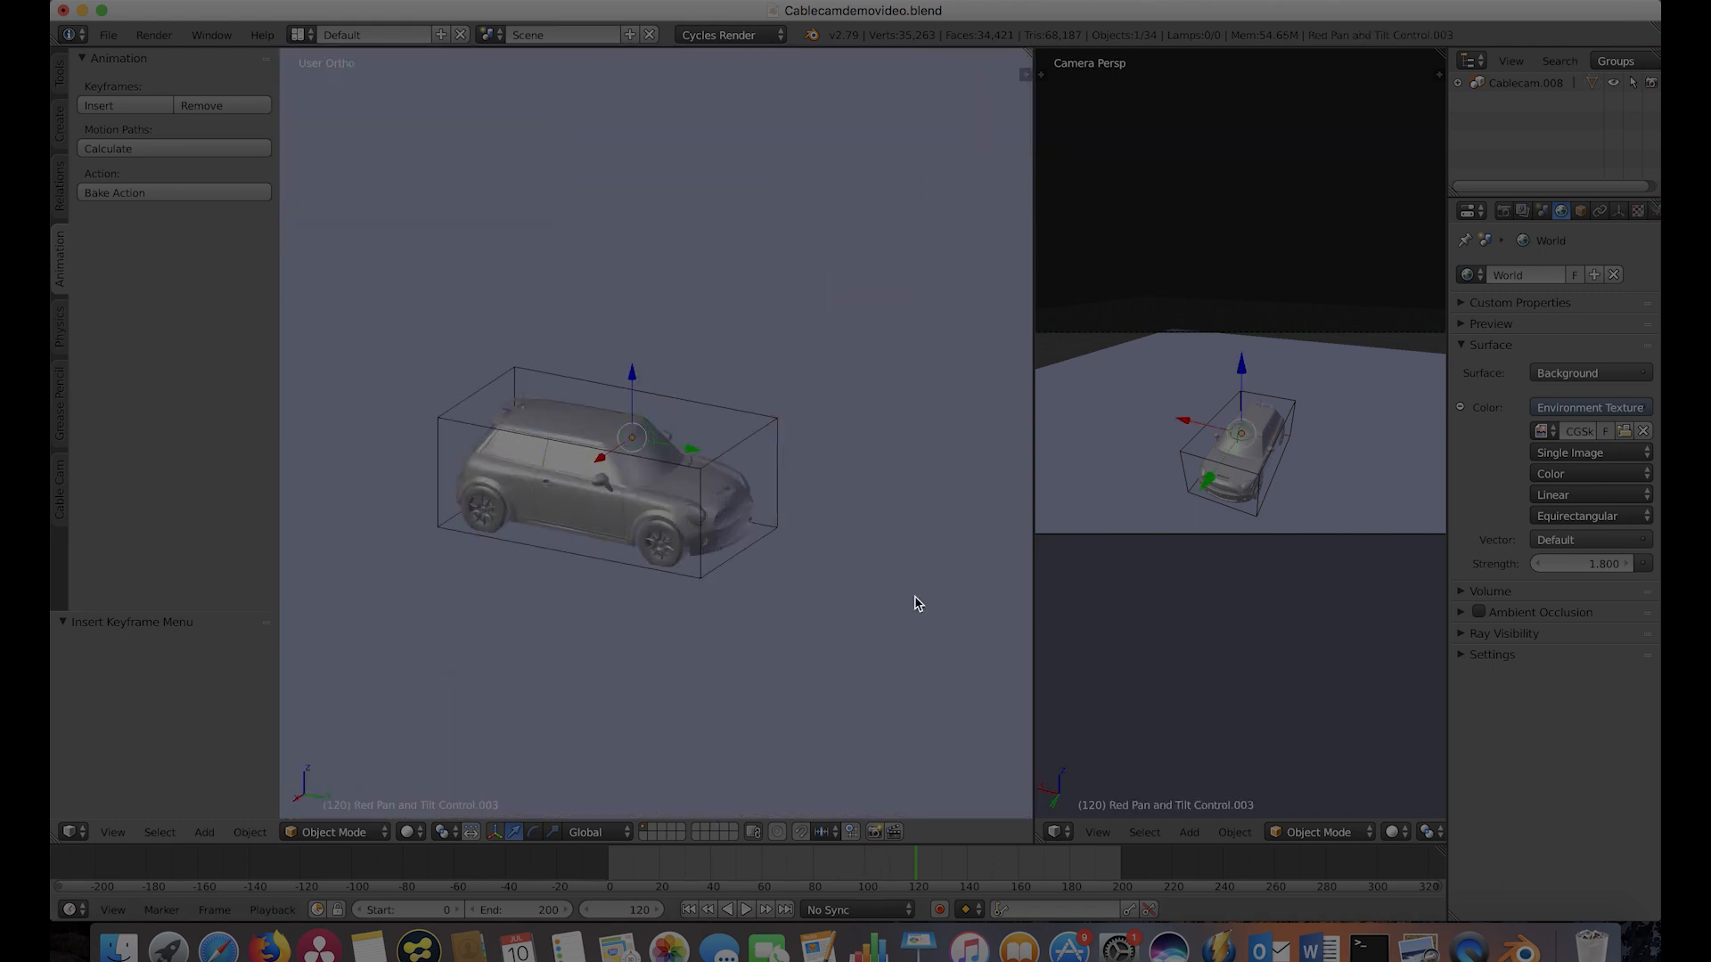
left_click(690, 913)
scroll(729, 535, "down", 3)
scroll(653, 419, "up", 4)
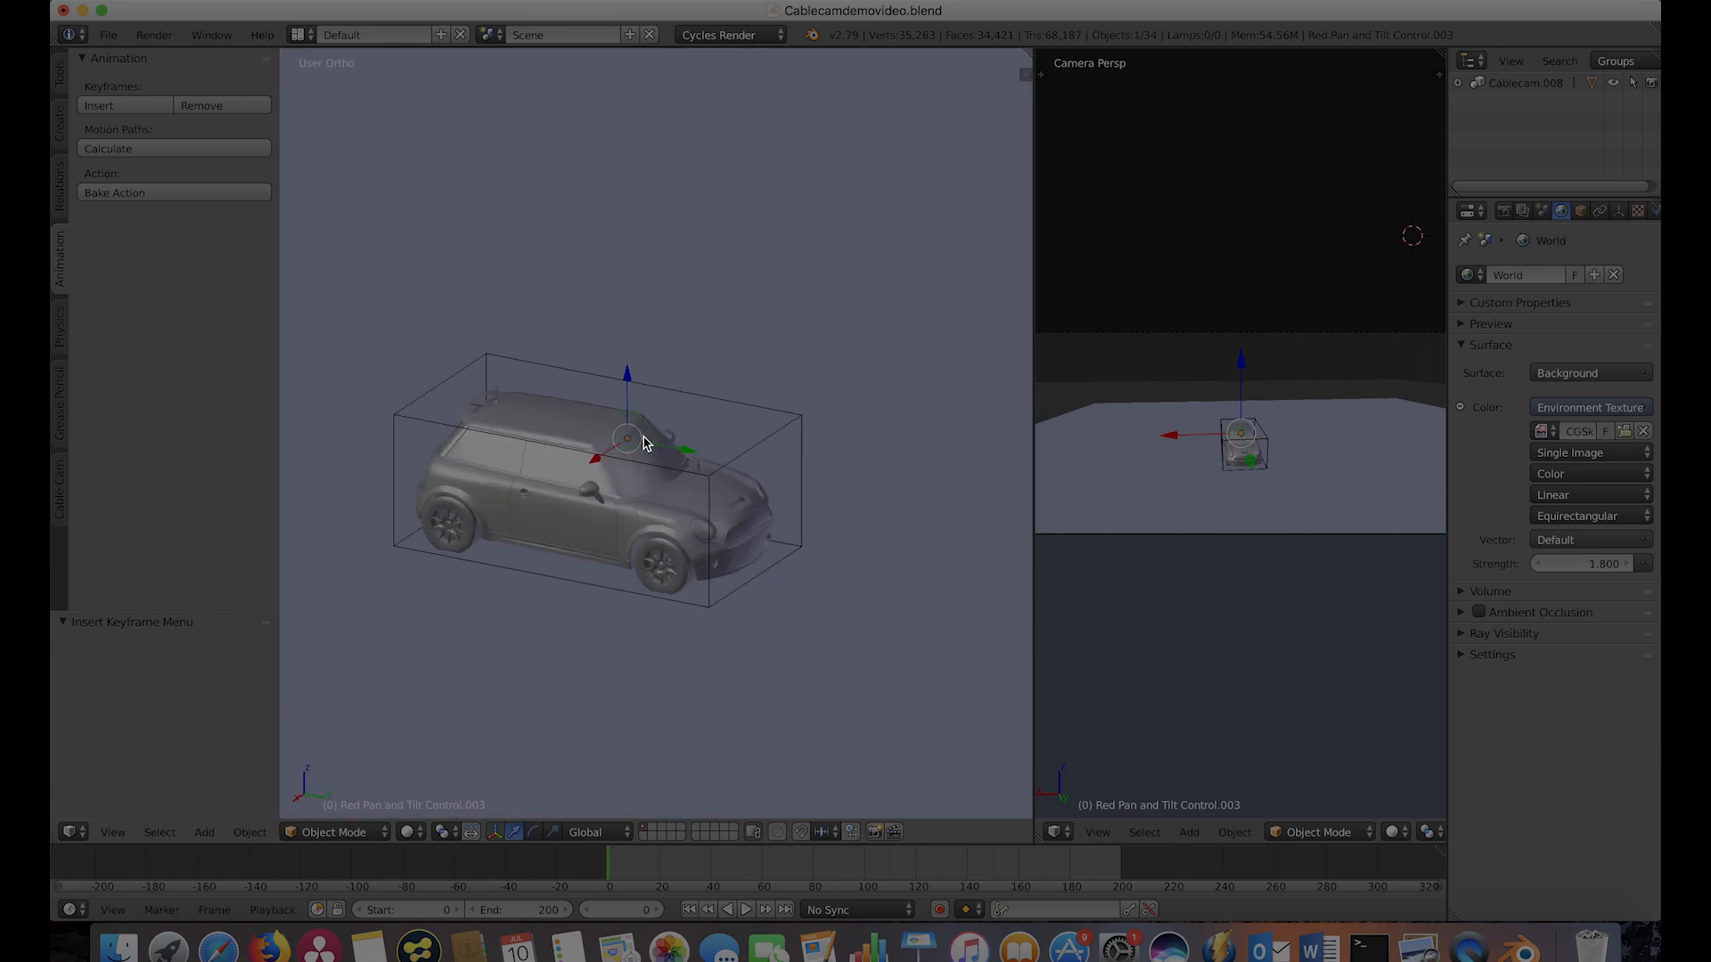
left_click(118, 105)
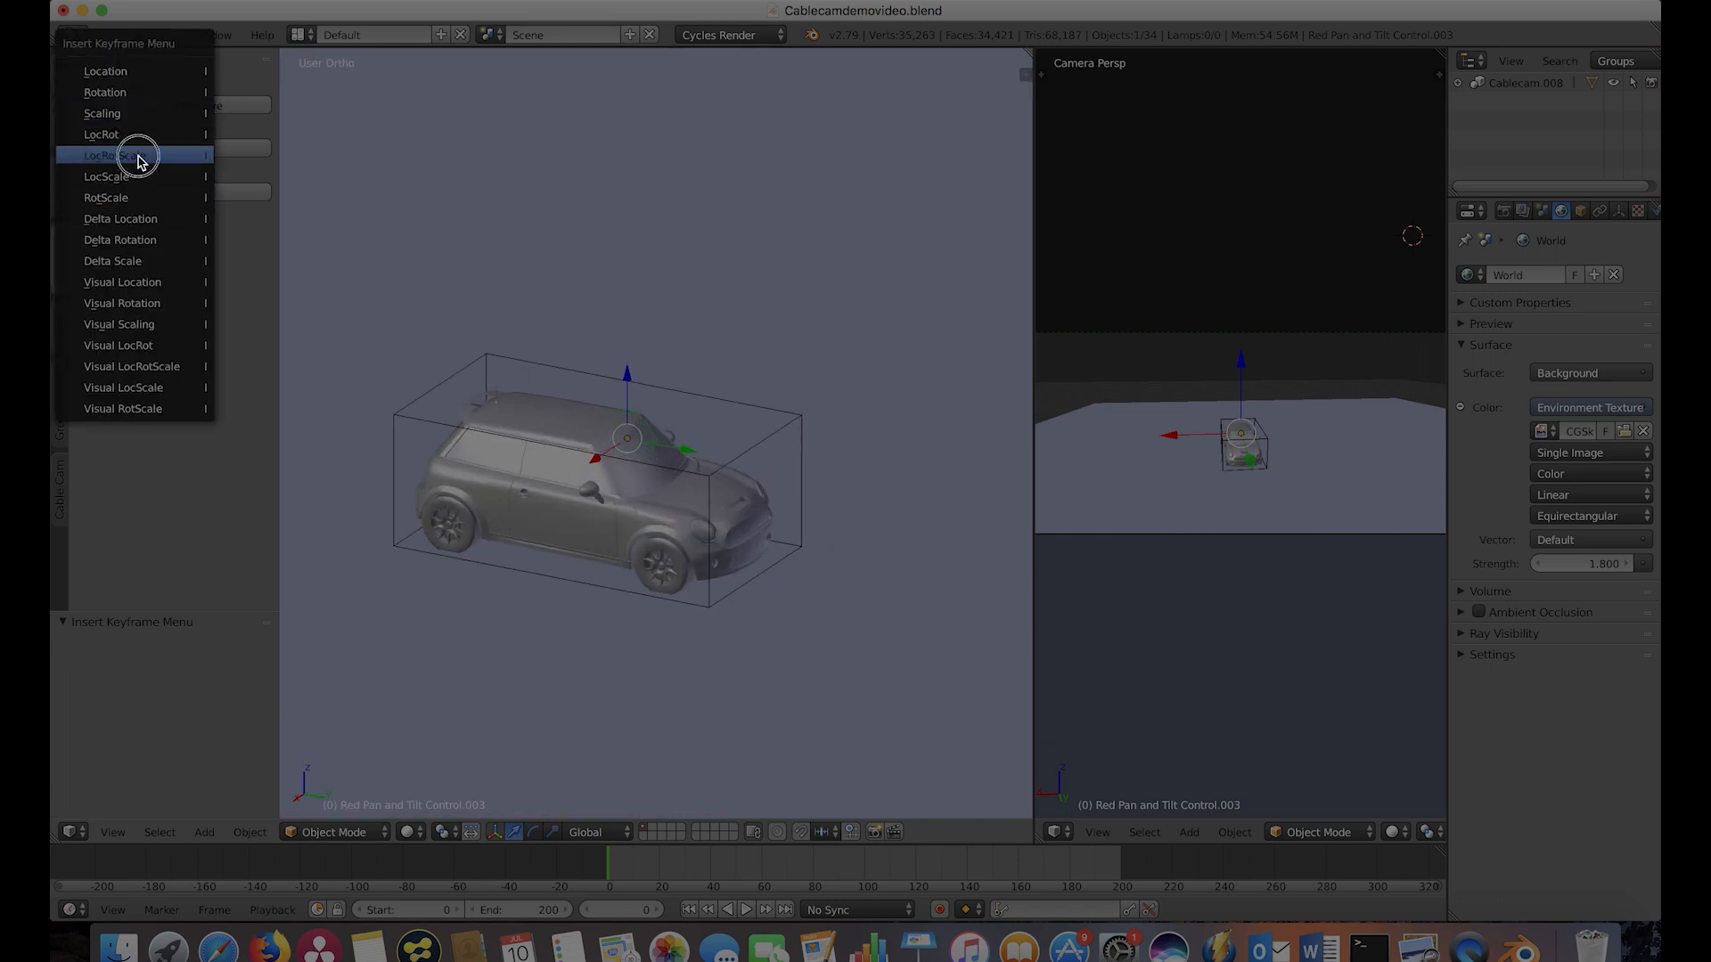
left_click(138, 158)
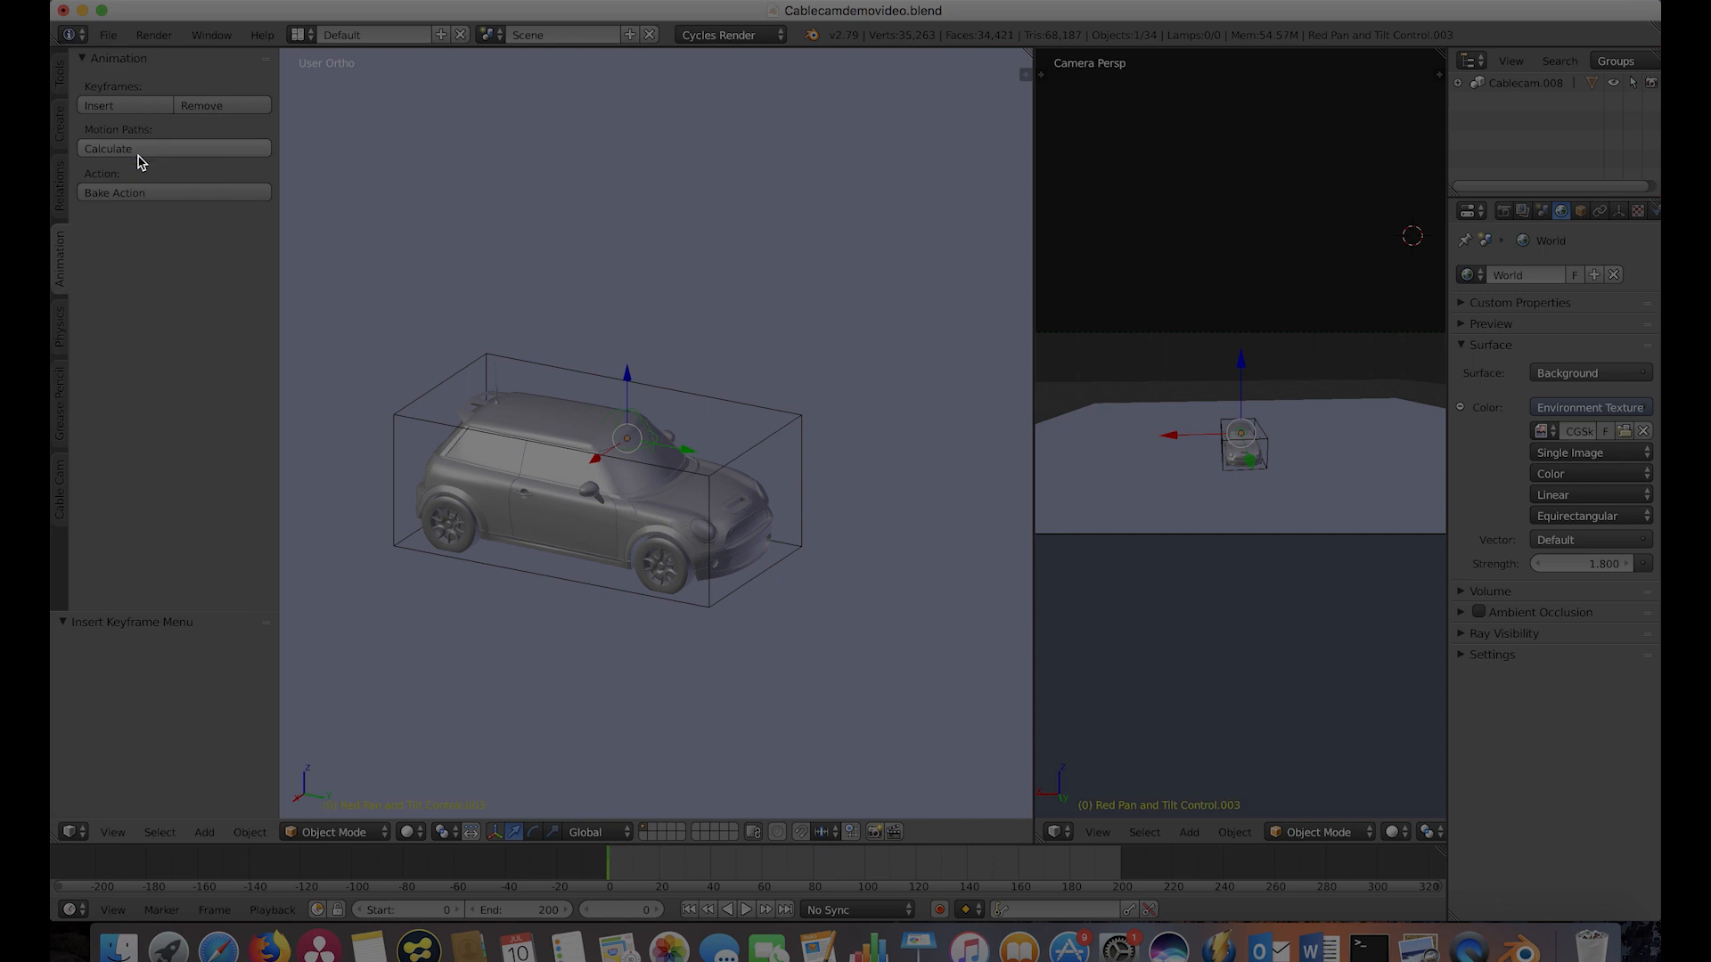
At frame 100, move the Red Pan and Tilt Control about 3.07, -16.59, 13.62 in X, Y, Z, insert a LocRotScale keyframe and scrub the animation.
left_click(867, 869)
scroll(807, 542, "down", 5)
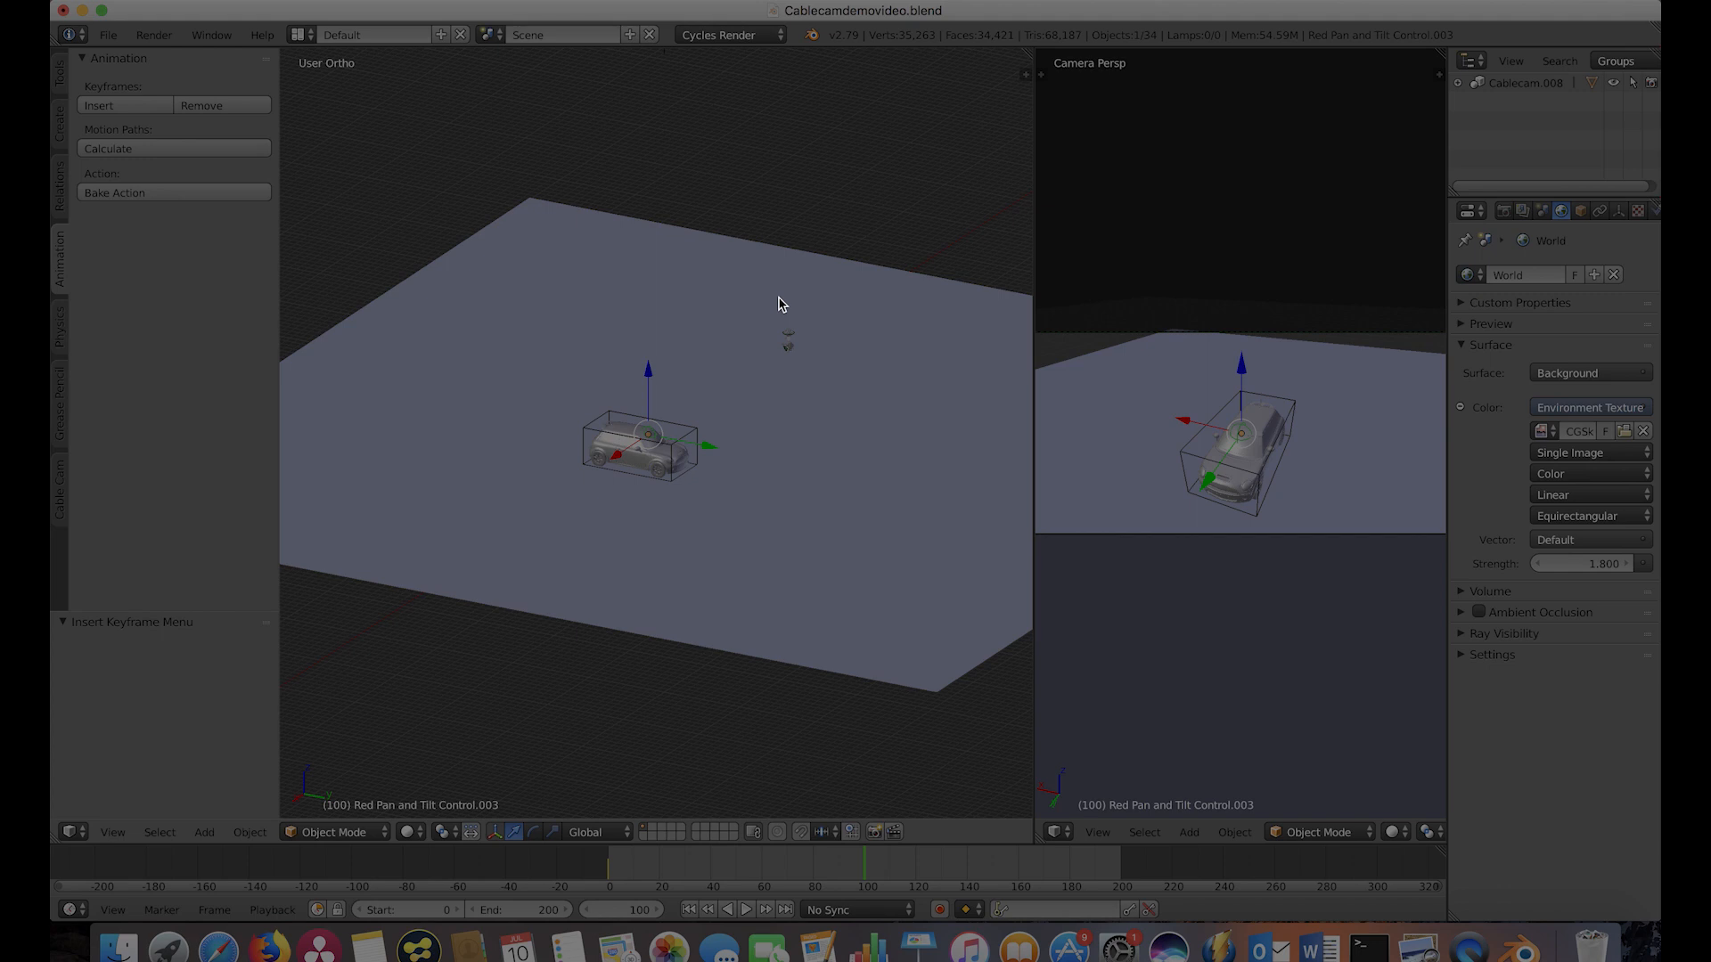
key("g")
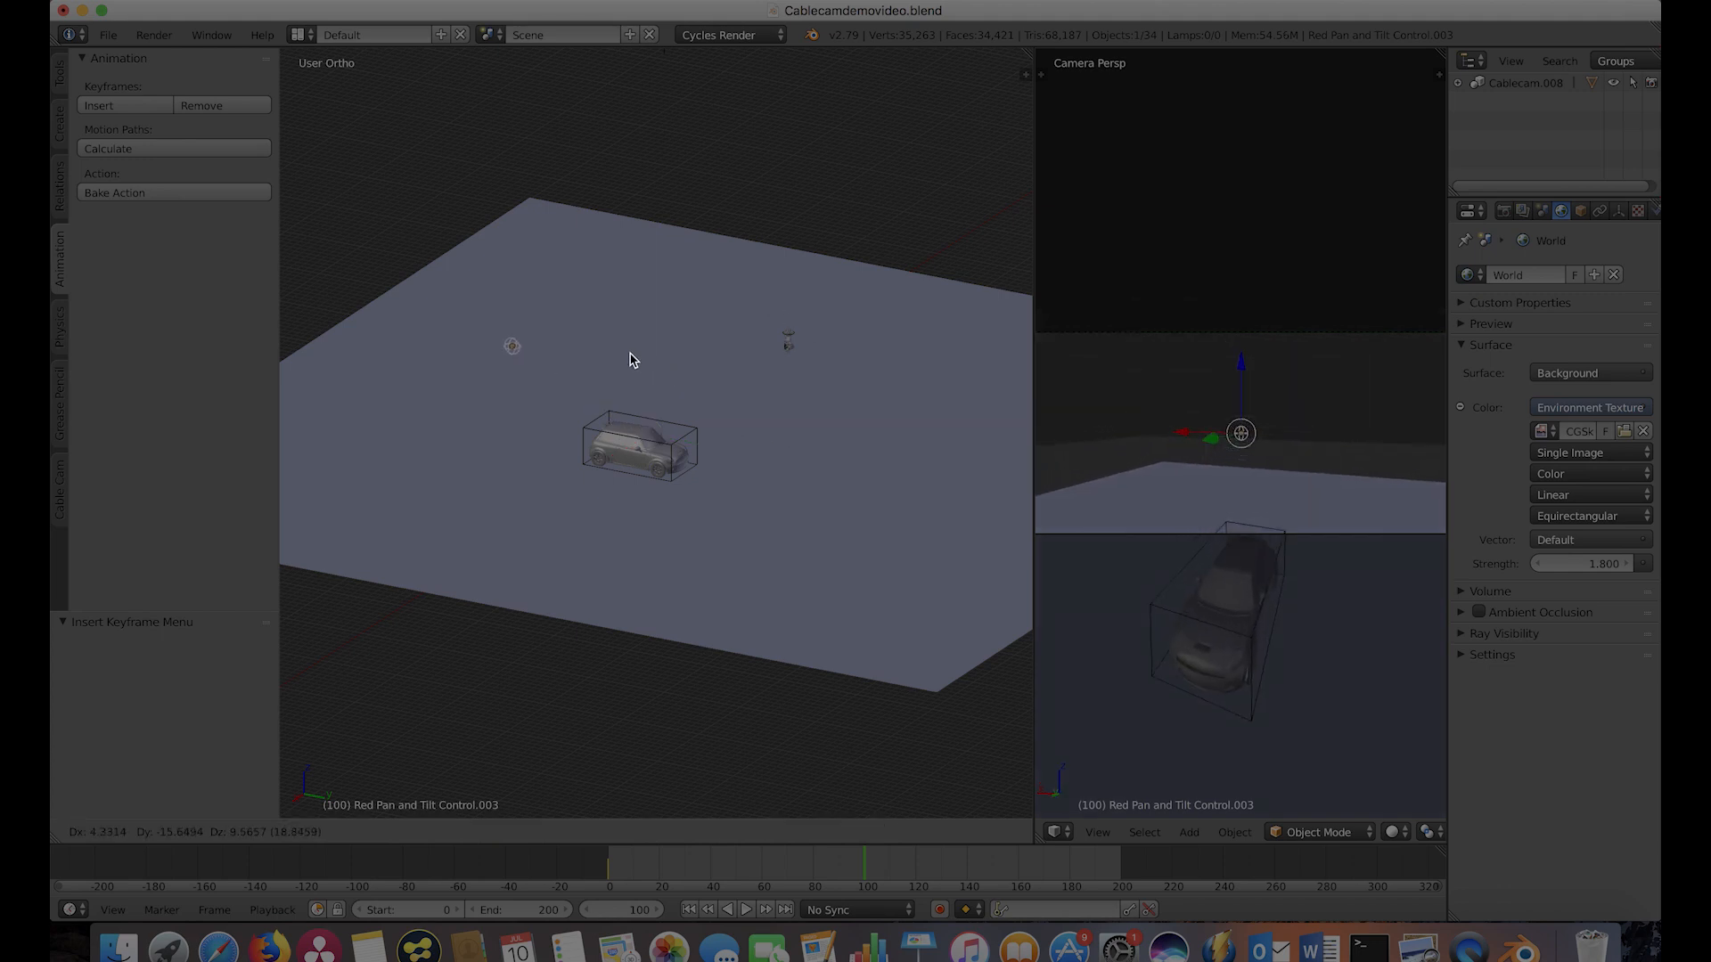
left_click(630, 324)
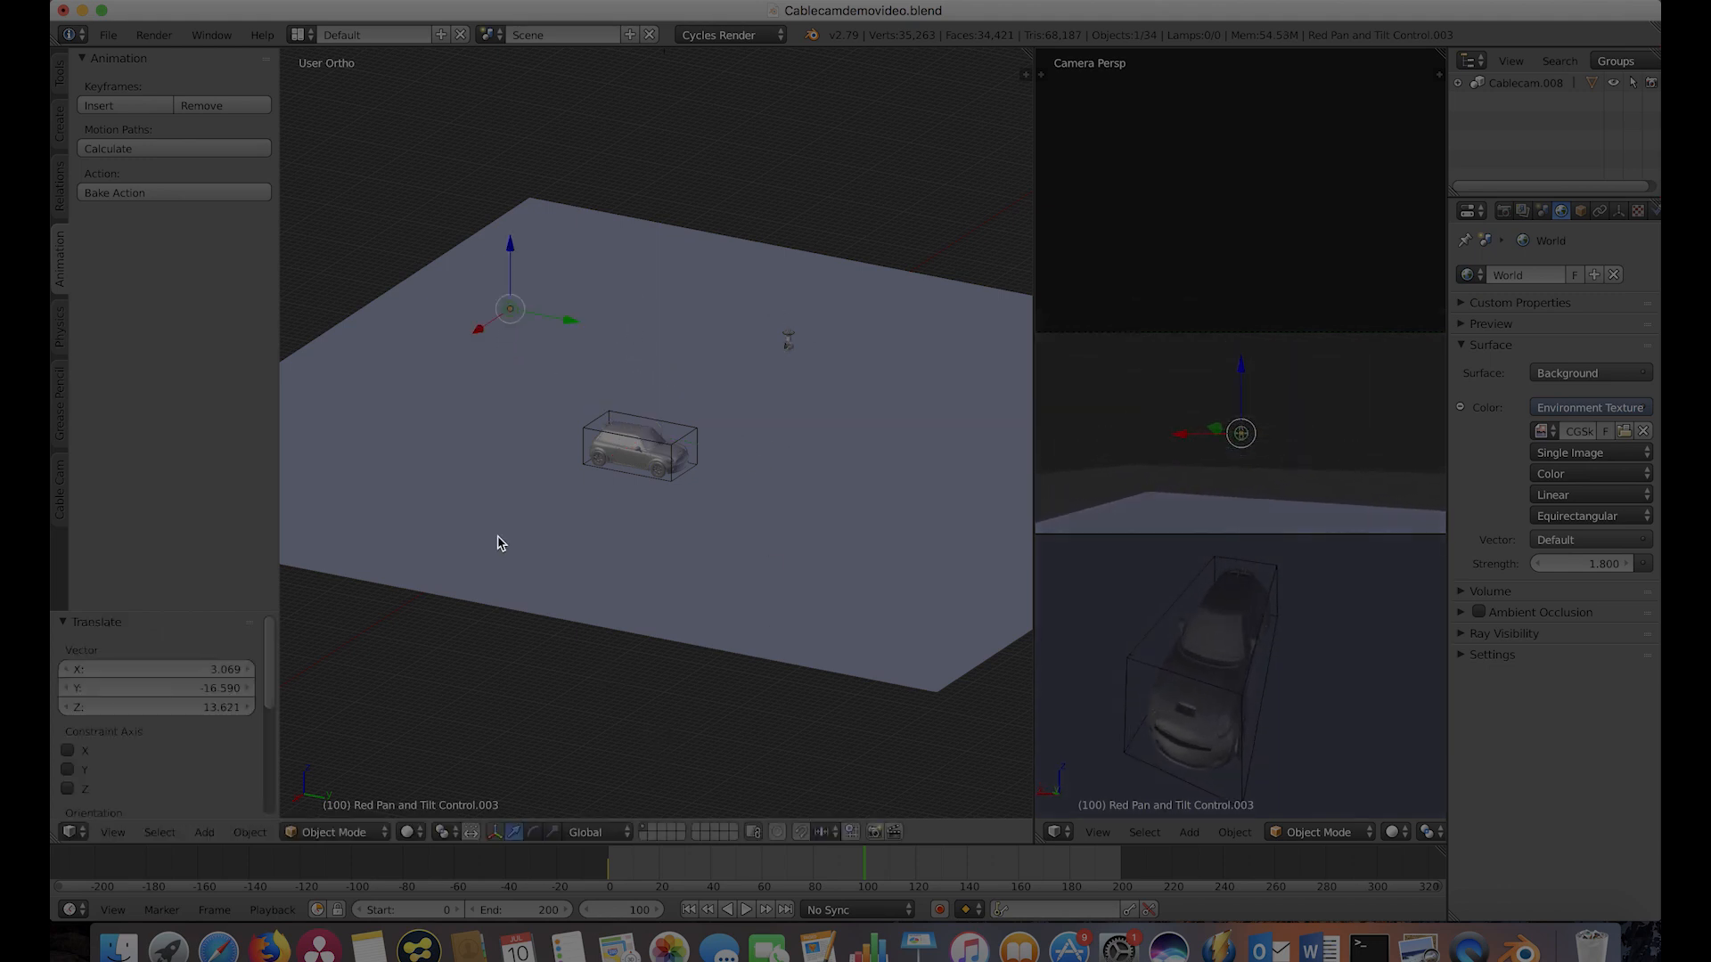
left_click(99, 114)
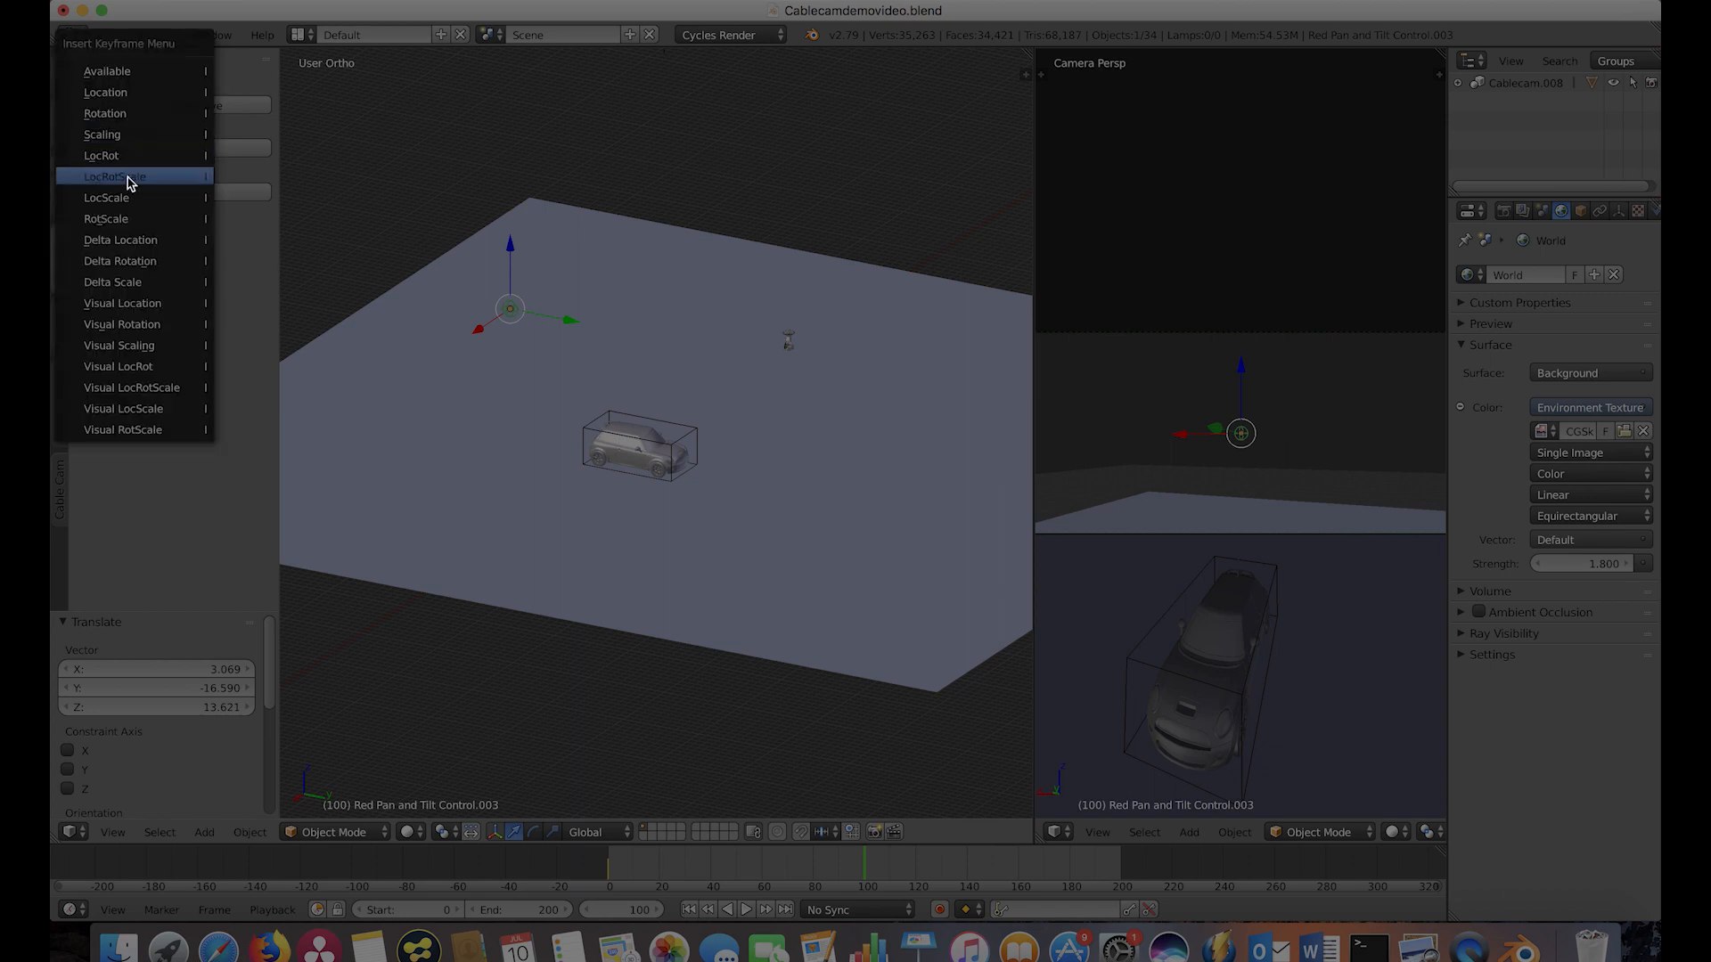
left_click(127, 175)
left_click_drag(637, 875, 753, 876)
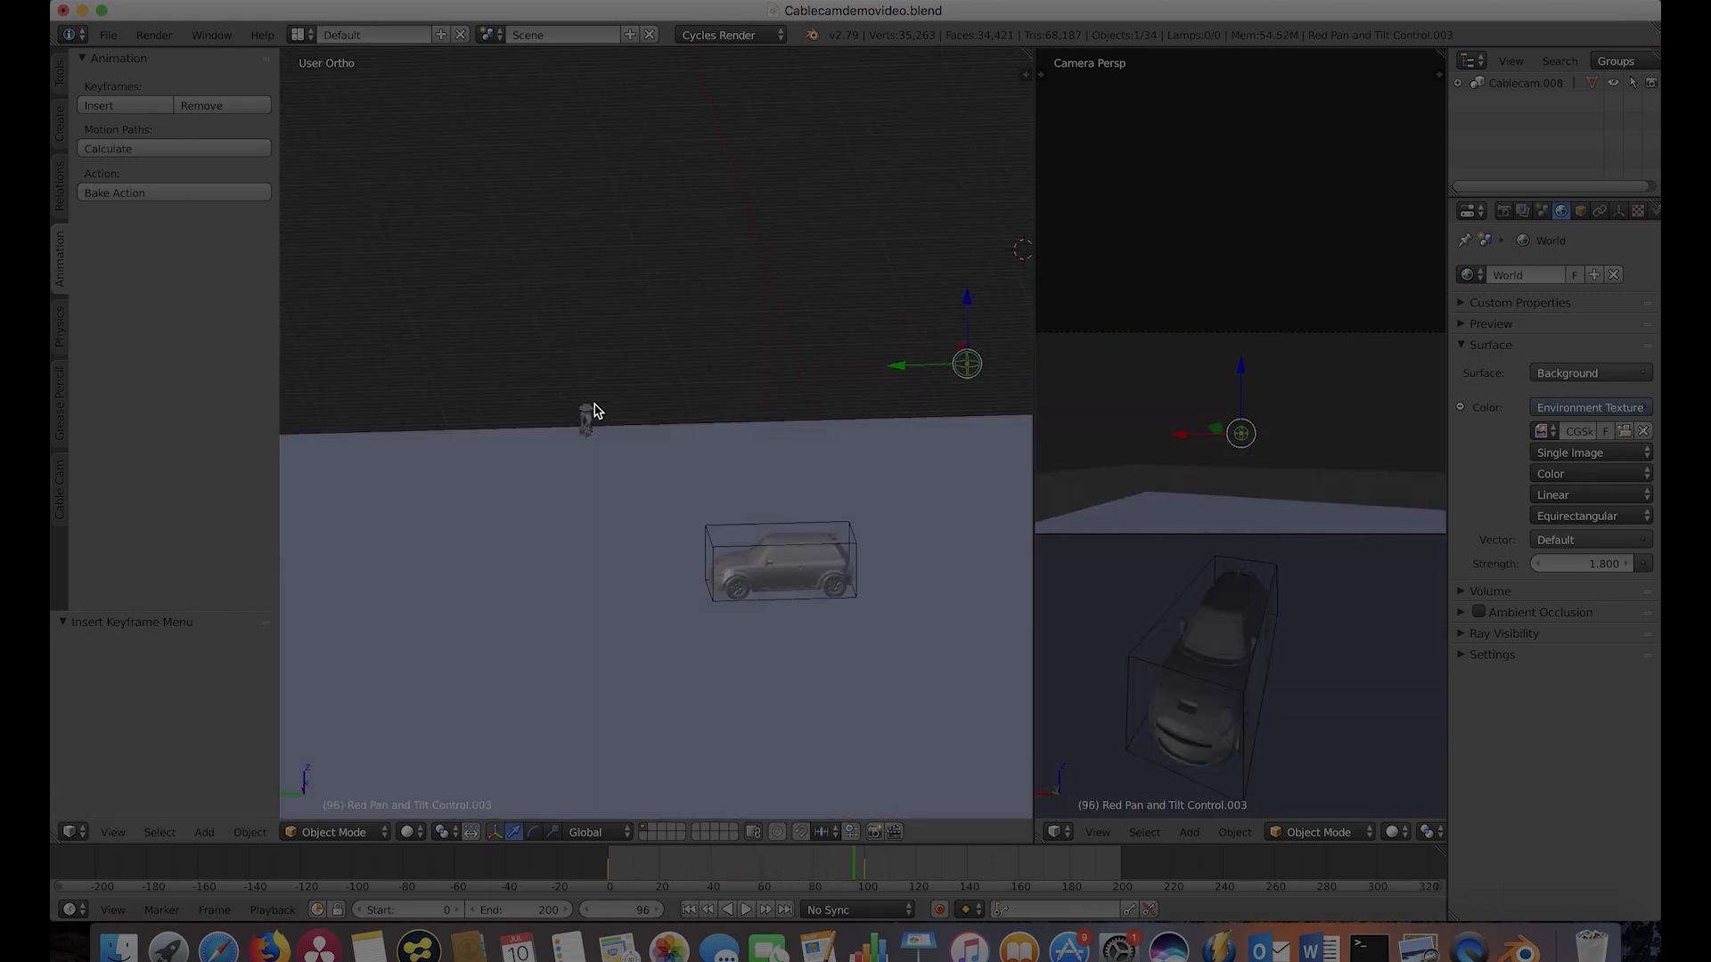
middle_click_drag(595, 410, 762, 393)
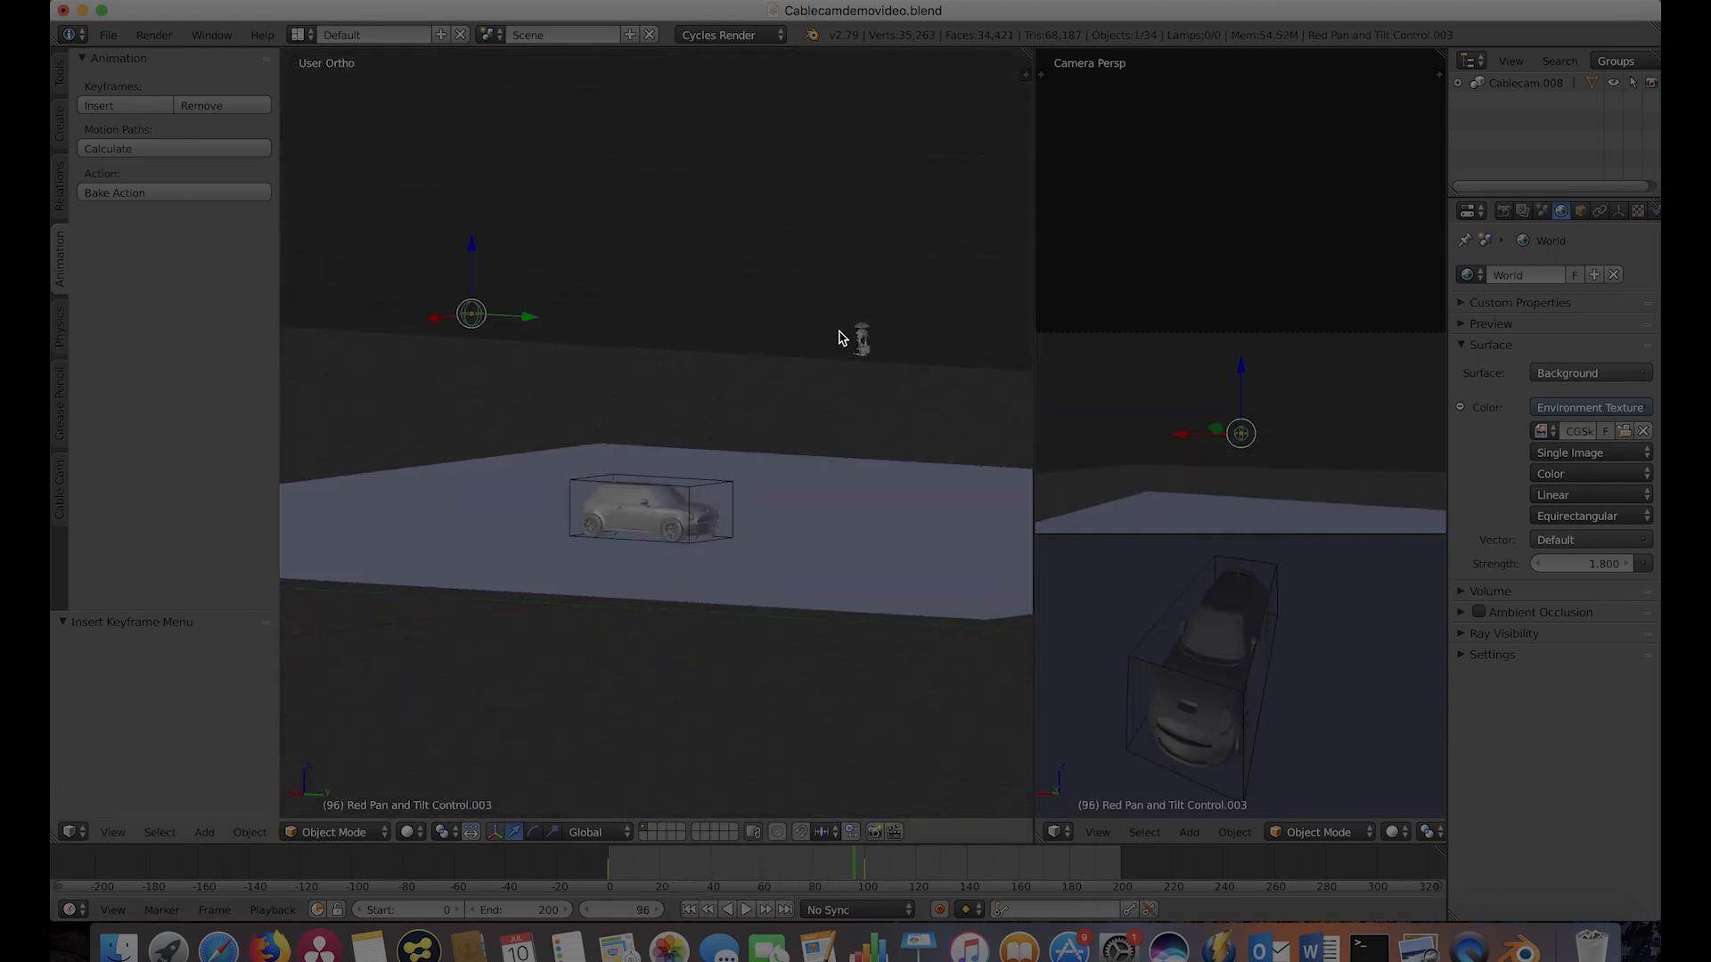
left_click(862, 332)
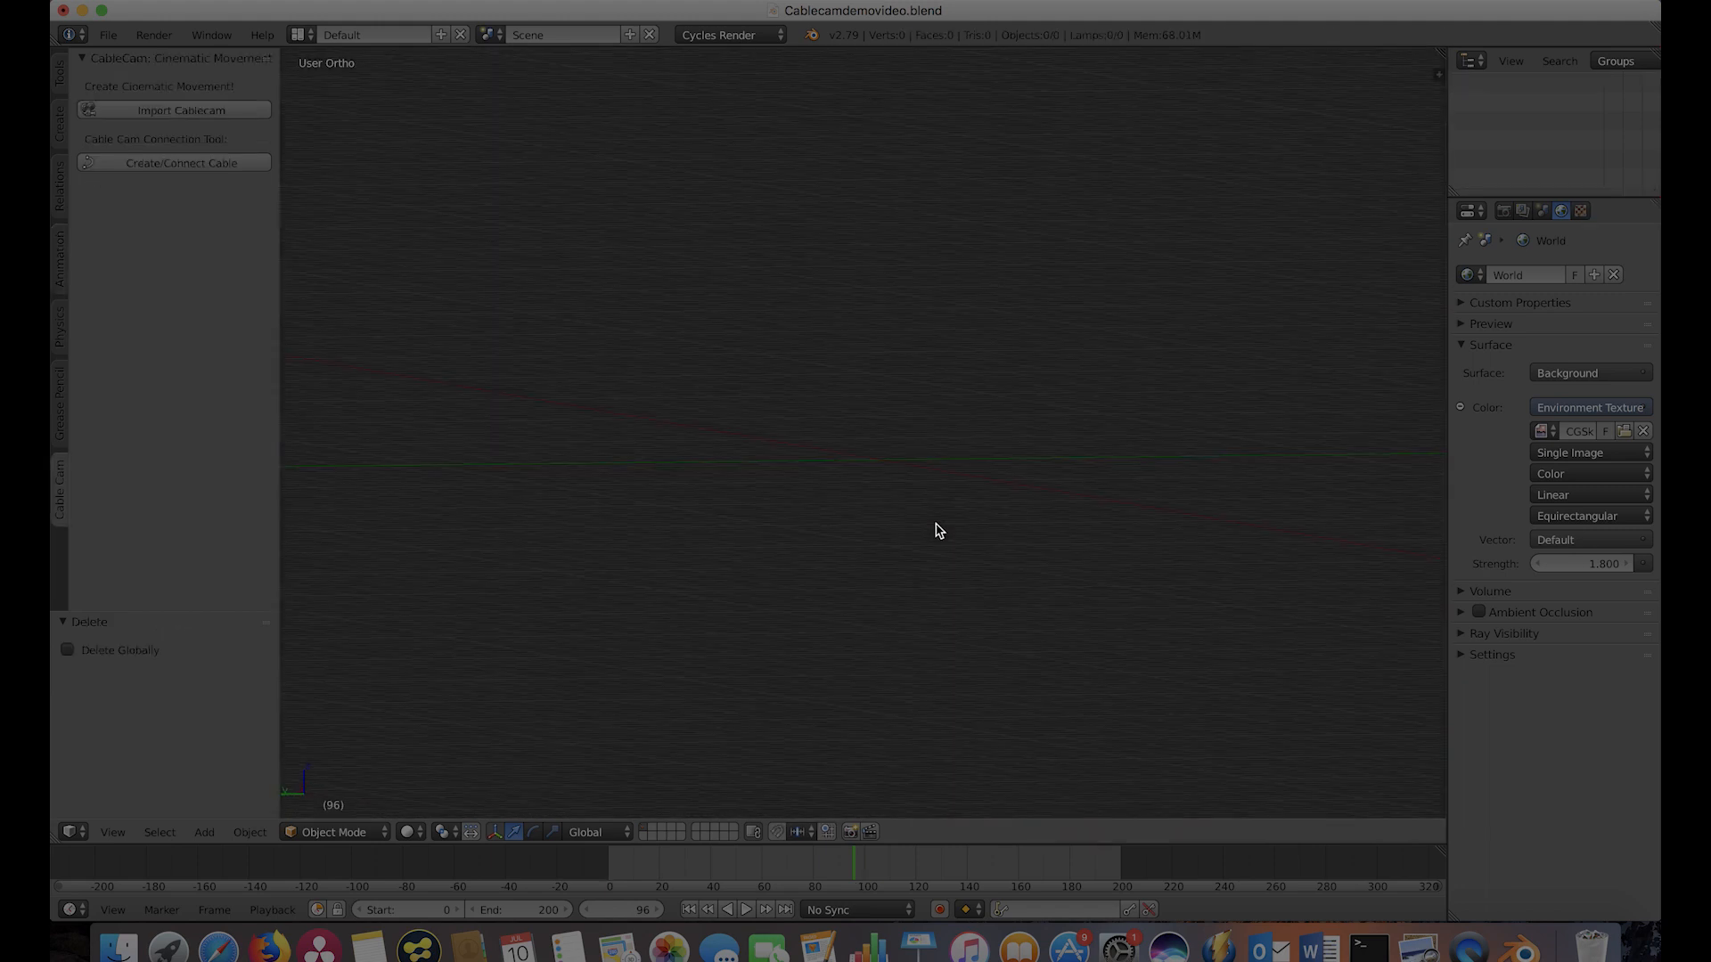
Import the Cablecam rig into the empty scene and create a connected cable for it.
mouse_move(936, 531)
middle_mouse_down()
mouse_move(970, 532)
mouse_move(920, 505)
middle_mouse_up()
left_click(179, 112)
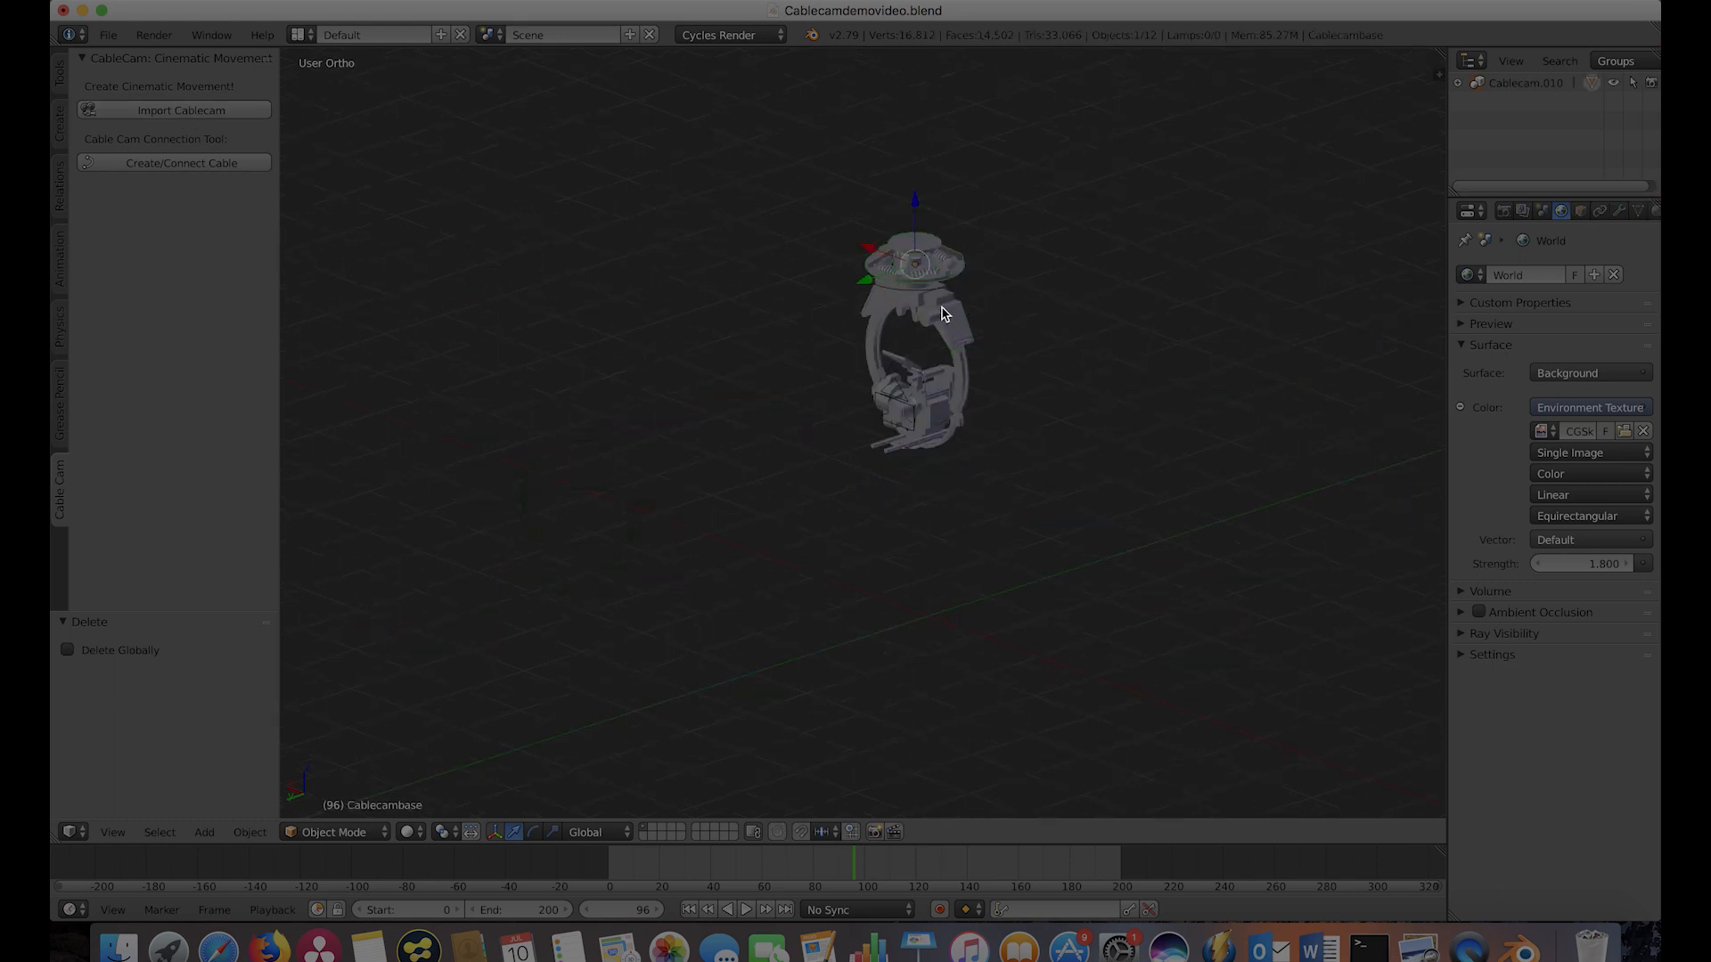
left_click(190, 164)
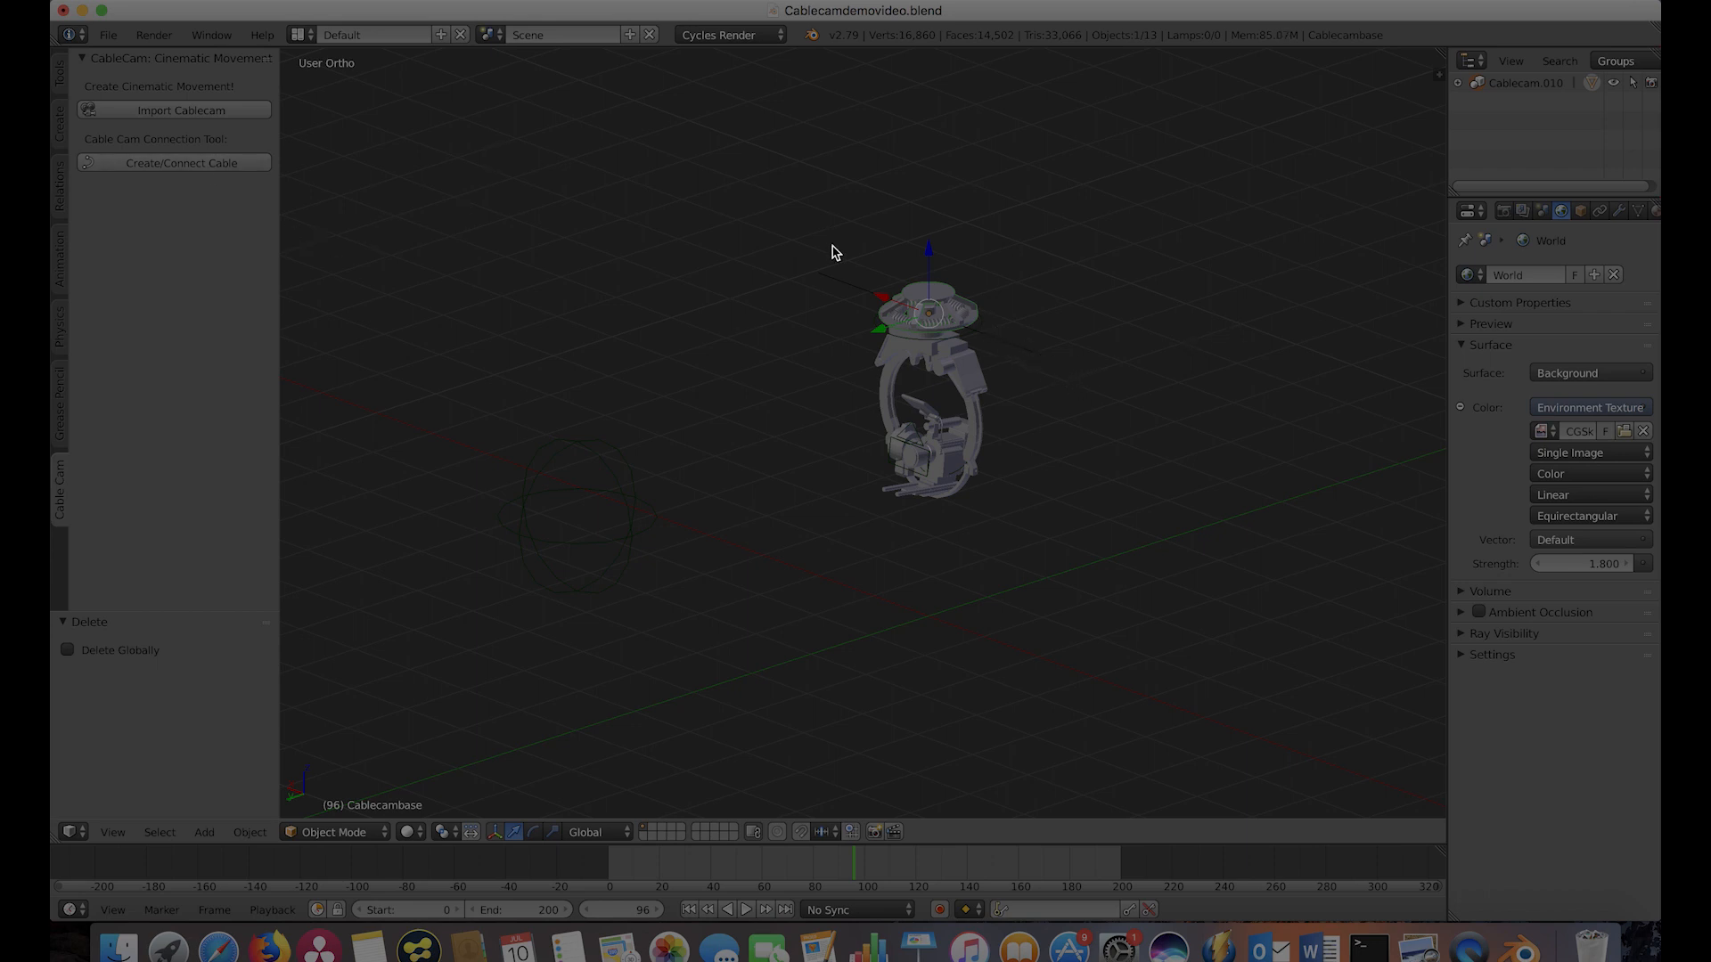
Select the camera cable and scale it up by a factor of about 14.34.
right_click(1016, 347)
scroll(1002, 477, "down", 4)
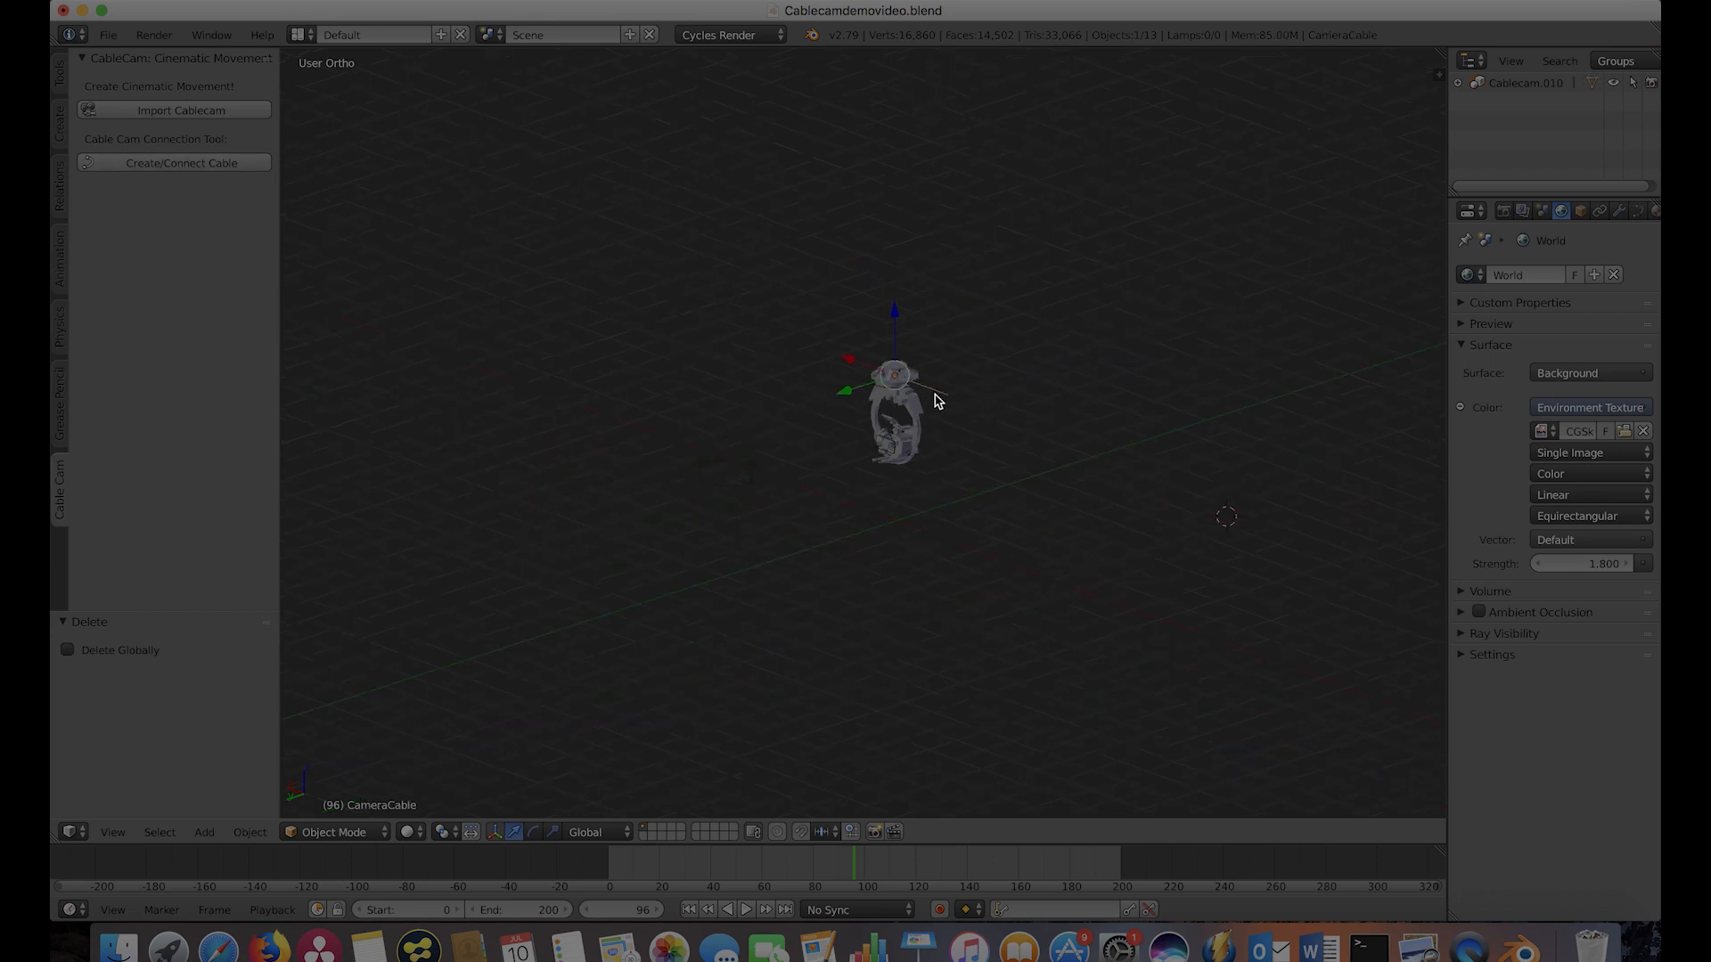
key("s")
left_click(1319, 677)
Select the Red Pan and Tilt Control and move it away from the rig, about 6.16 in X and 14.19 in Y.
right_click(930, 449)
middle_click_drag(932, 451, 790, 448)
scroll(802, 461, "down", 3)
scroll(813, 499, "down", 3)
middle_click_drag(926, 499, 1012, 594)
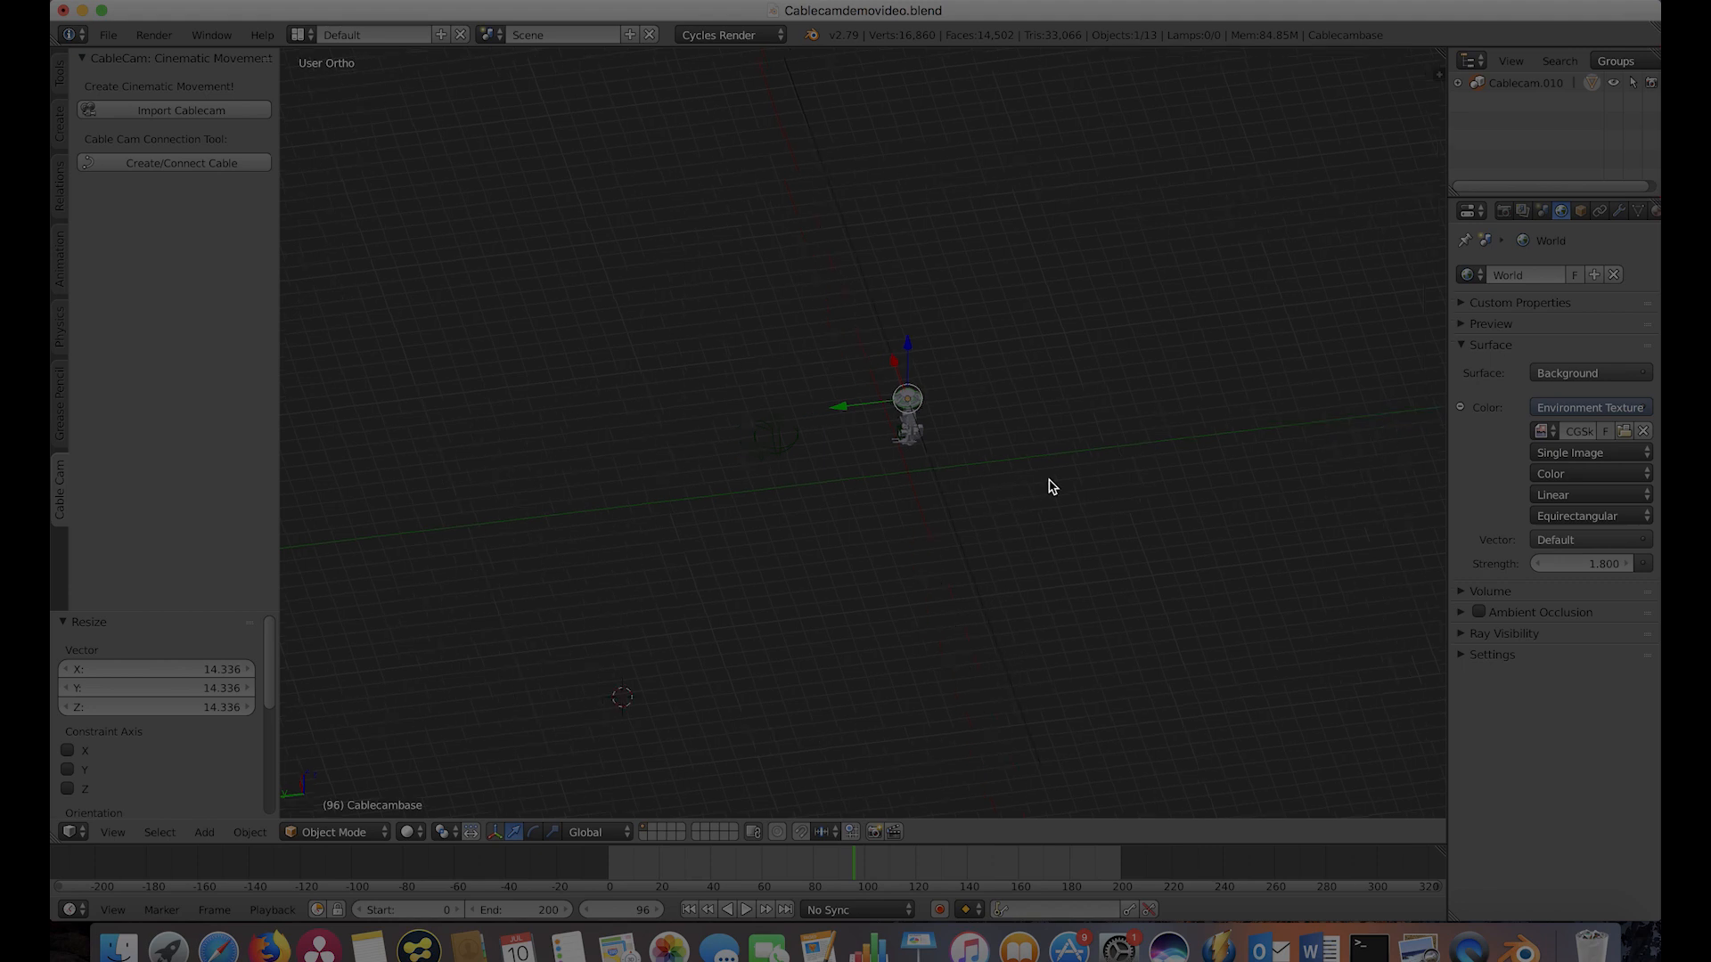
middle_click_drag(1051, 485, 1065, 456)
right_click(811, 451)
key("g")
left_click(406, 462)
Readjust the Red Pan and Tilt Control's position by about -1.17 in X, 1.63 in Y and -2.61 in Z.
middle_click_drag(407, 461, 591, 541)
scroll(590, 541, "down", 3)
key("g")
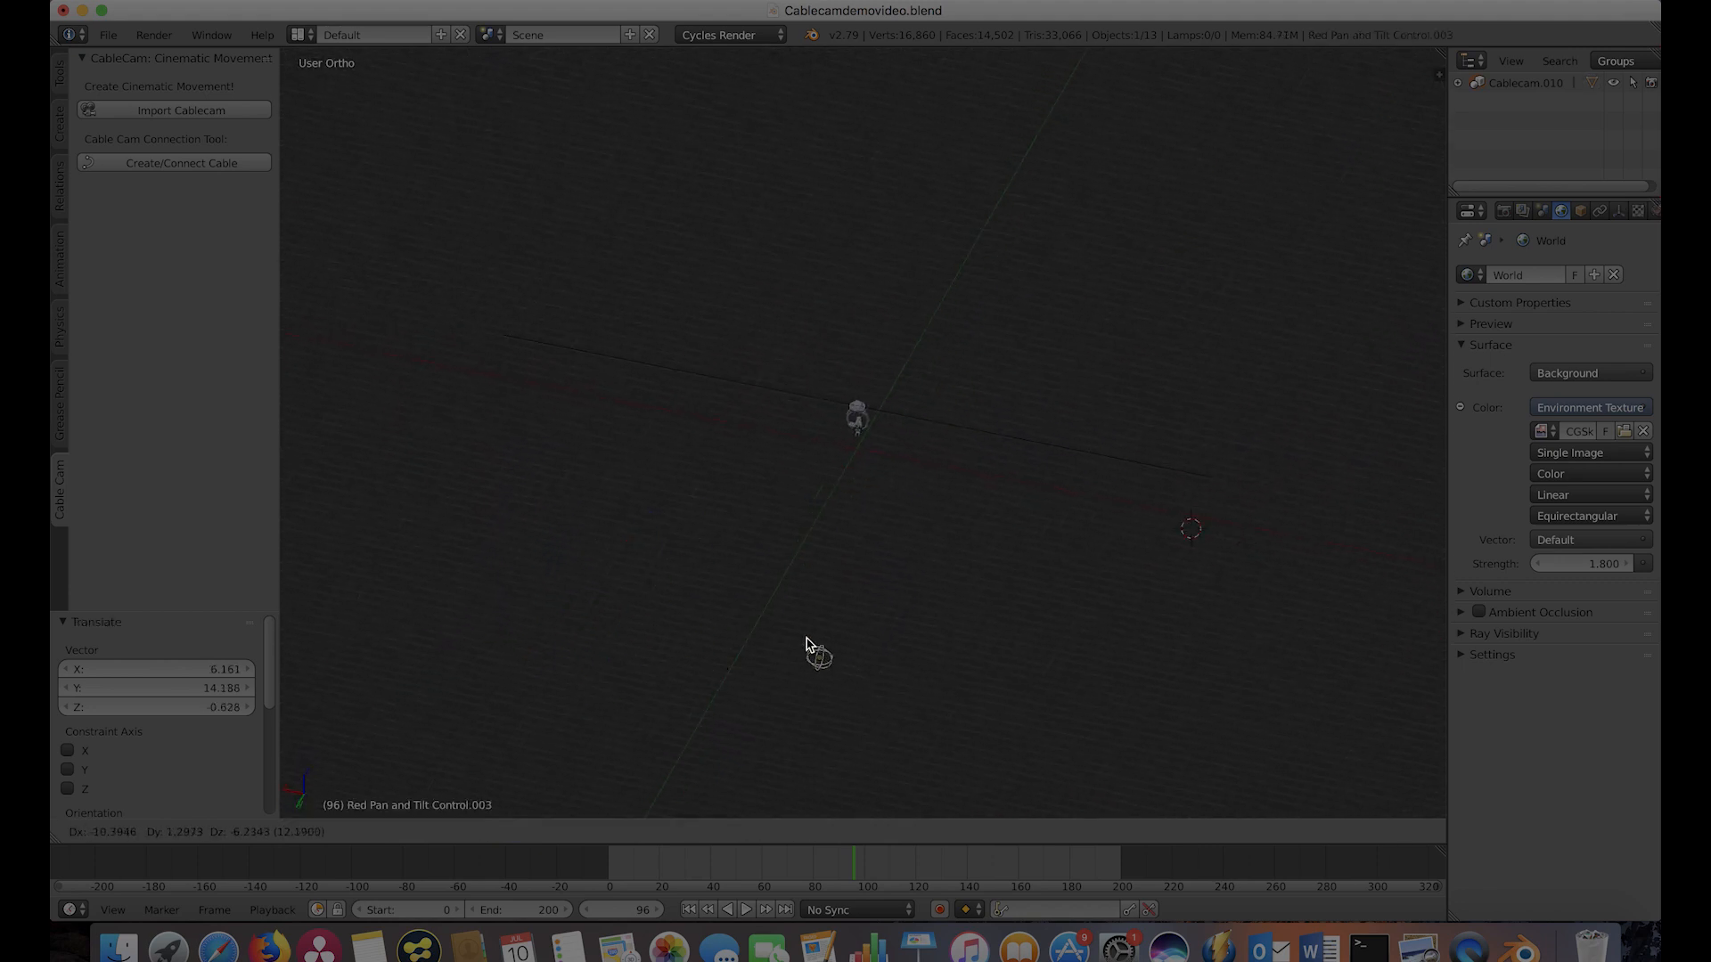
left_click(704, 599)
Raise the camera cable, moving it about 1.11 in X, -7.19 in Y and 19.91 in Z.
middle_click_drag(704, 599, 757, 544)
right_click(1001, 443)
key("g")
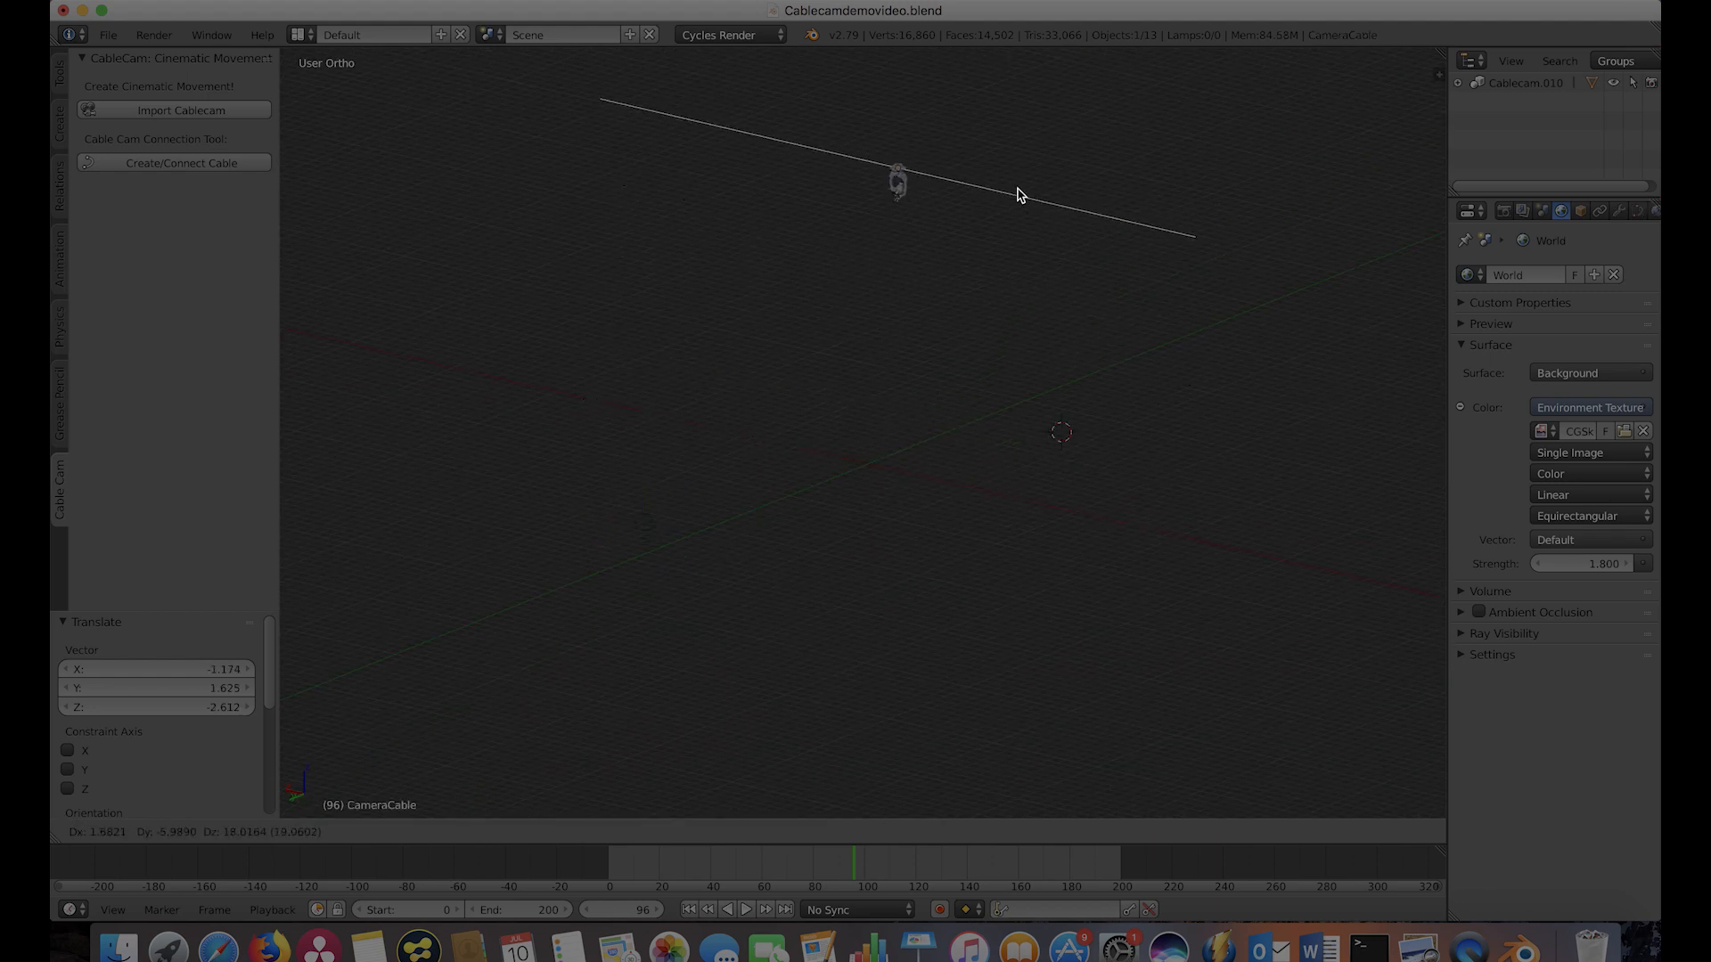
left_click(1035, 176)
Show the camera view in a second viewport and test moving the Cablecam base along the straight cable.
middle_click_drag(1135, 237, 1071, 244)
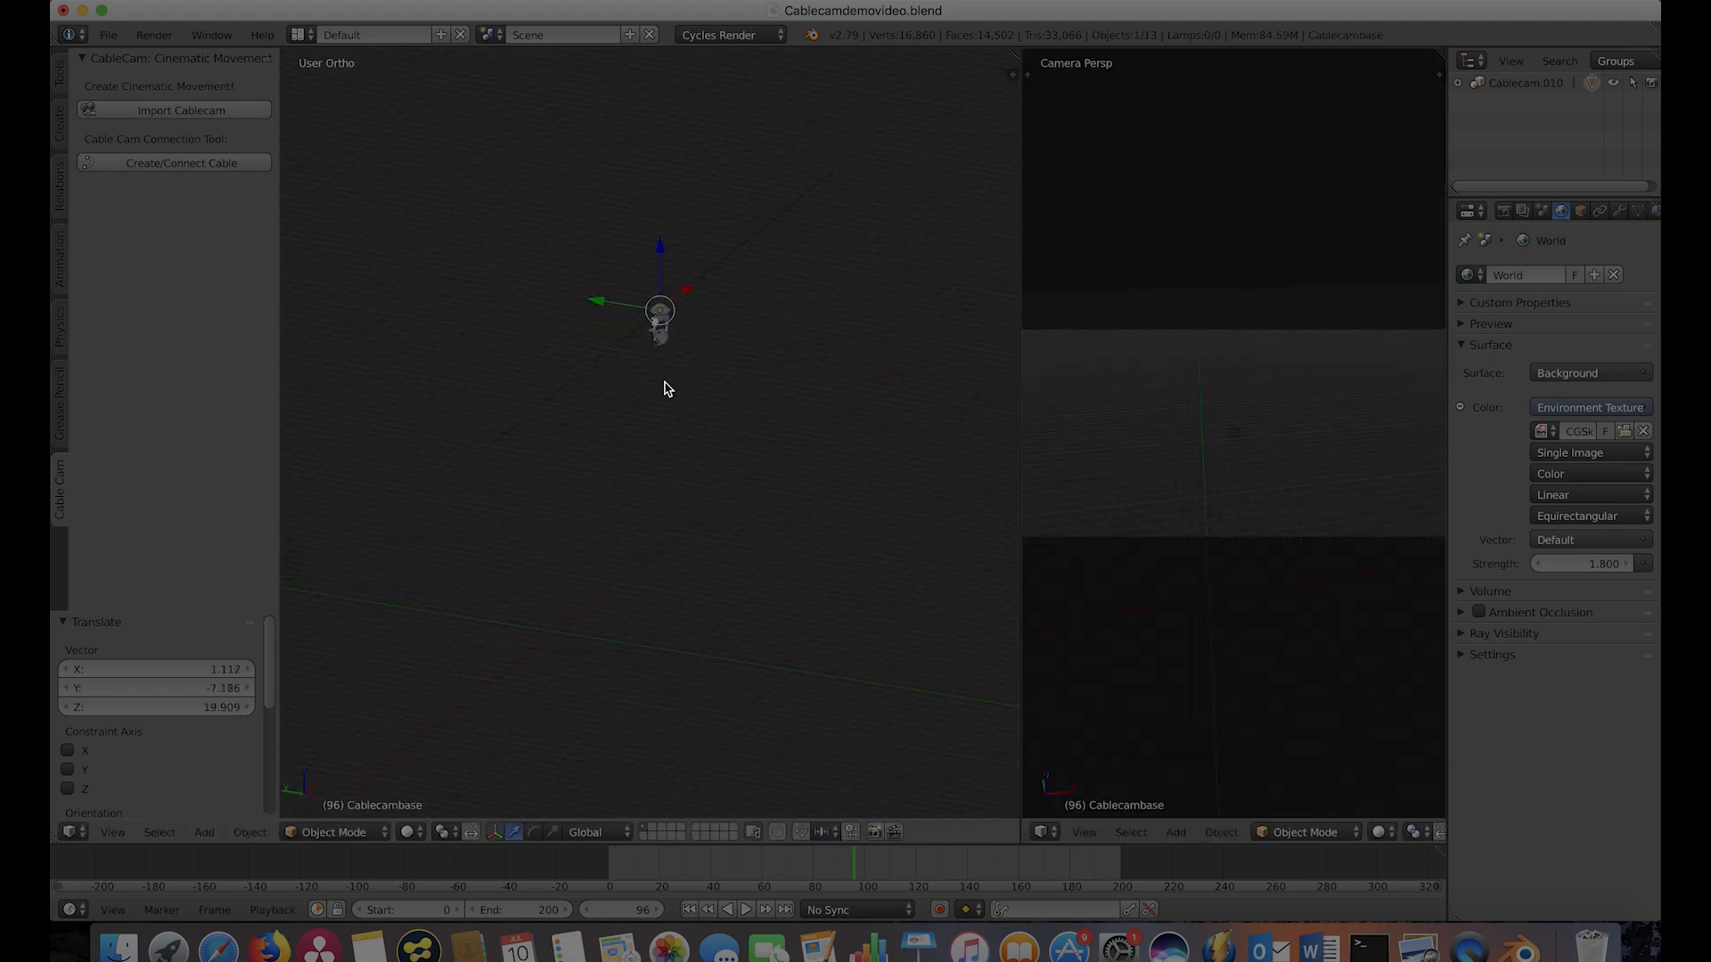
key("g")
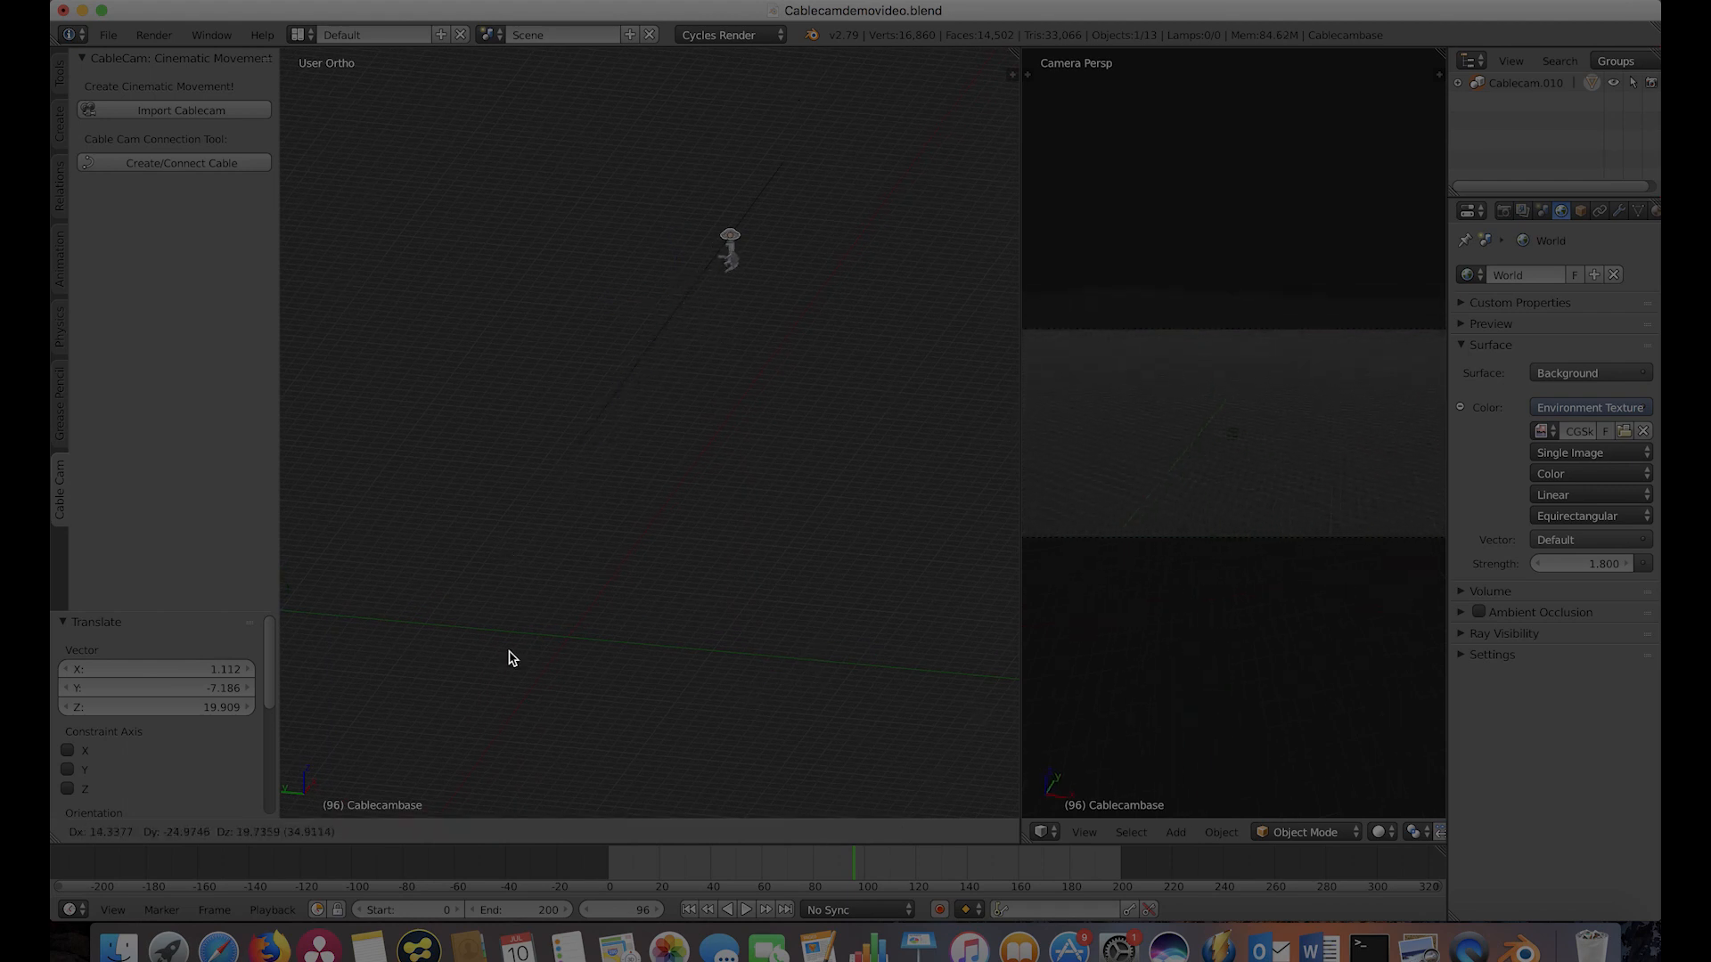
right_click(912, 313)
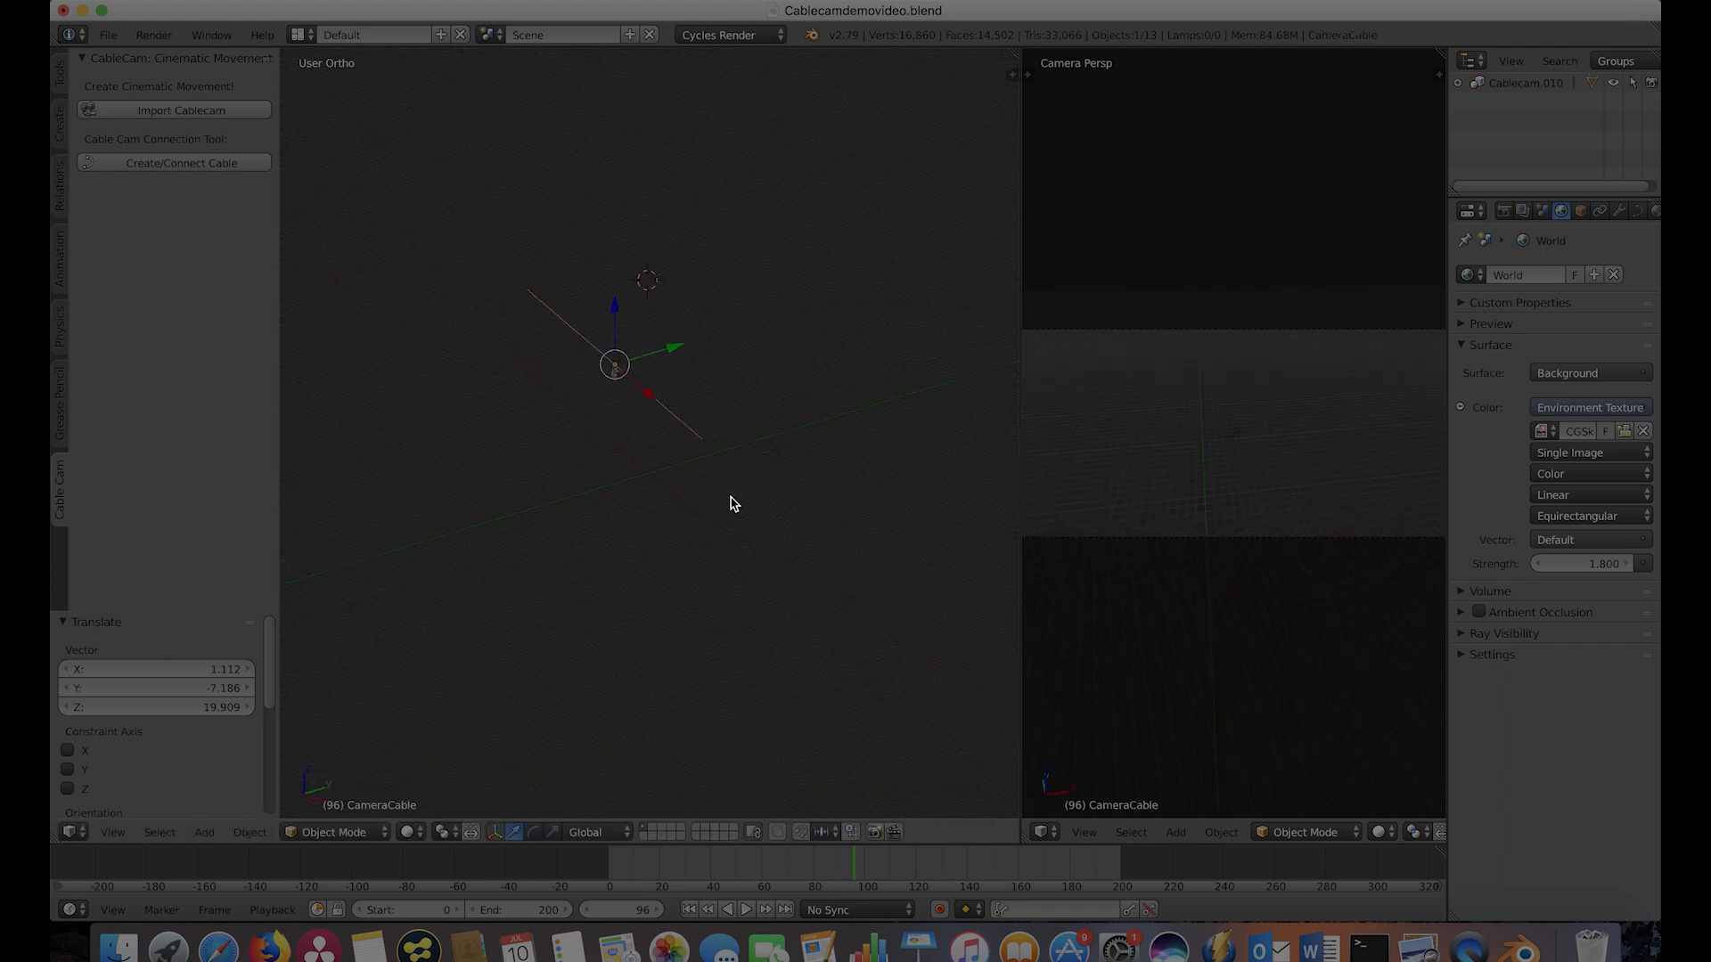
Put the camera cable into Edit Mode and move the control point at one end outward and upward to bend it.
middle_click_drag(729, 497, 793, 493)
mouse_move(588, 449)
middle_mouse_down()
mouse_move(470, 429)
mouse_move(573, 440)
mouse_move(583, 459)
middle_mouse_up()
left_click(332, 831)
left_click(334, 785)
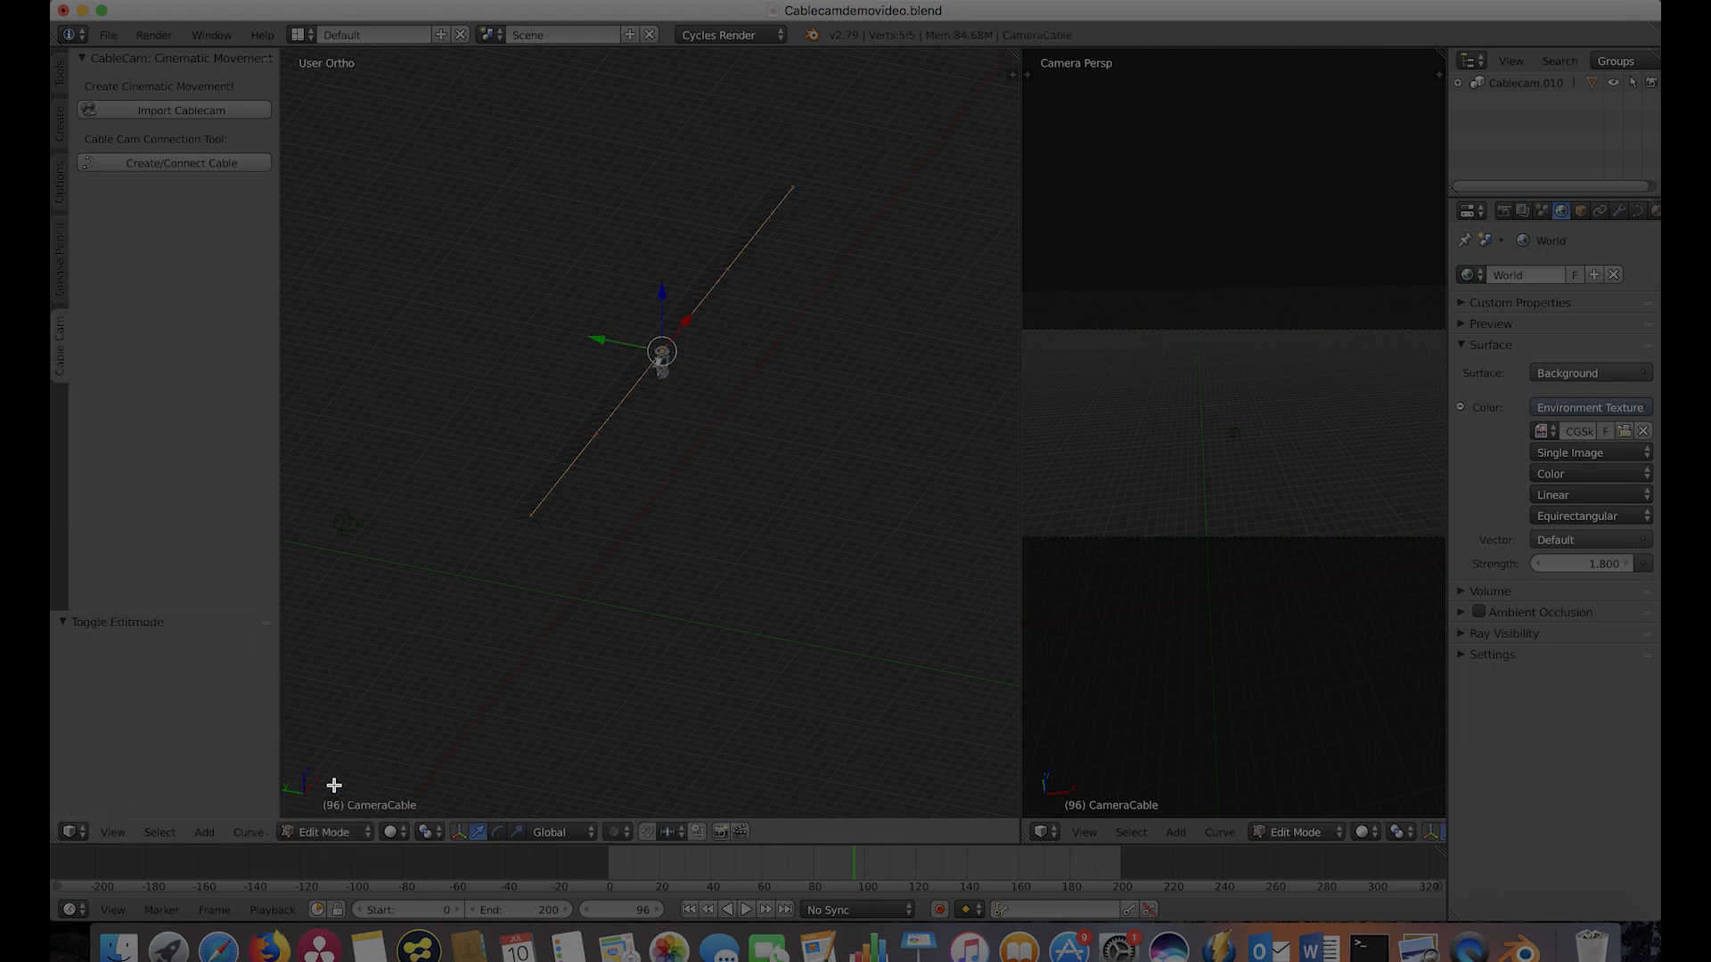
right_click(778, 194)
middle_click_drag(783, 191, 703, 478)
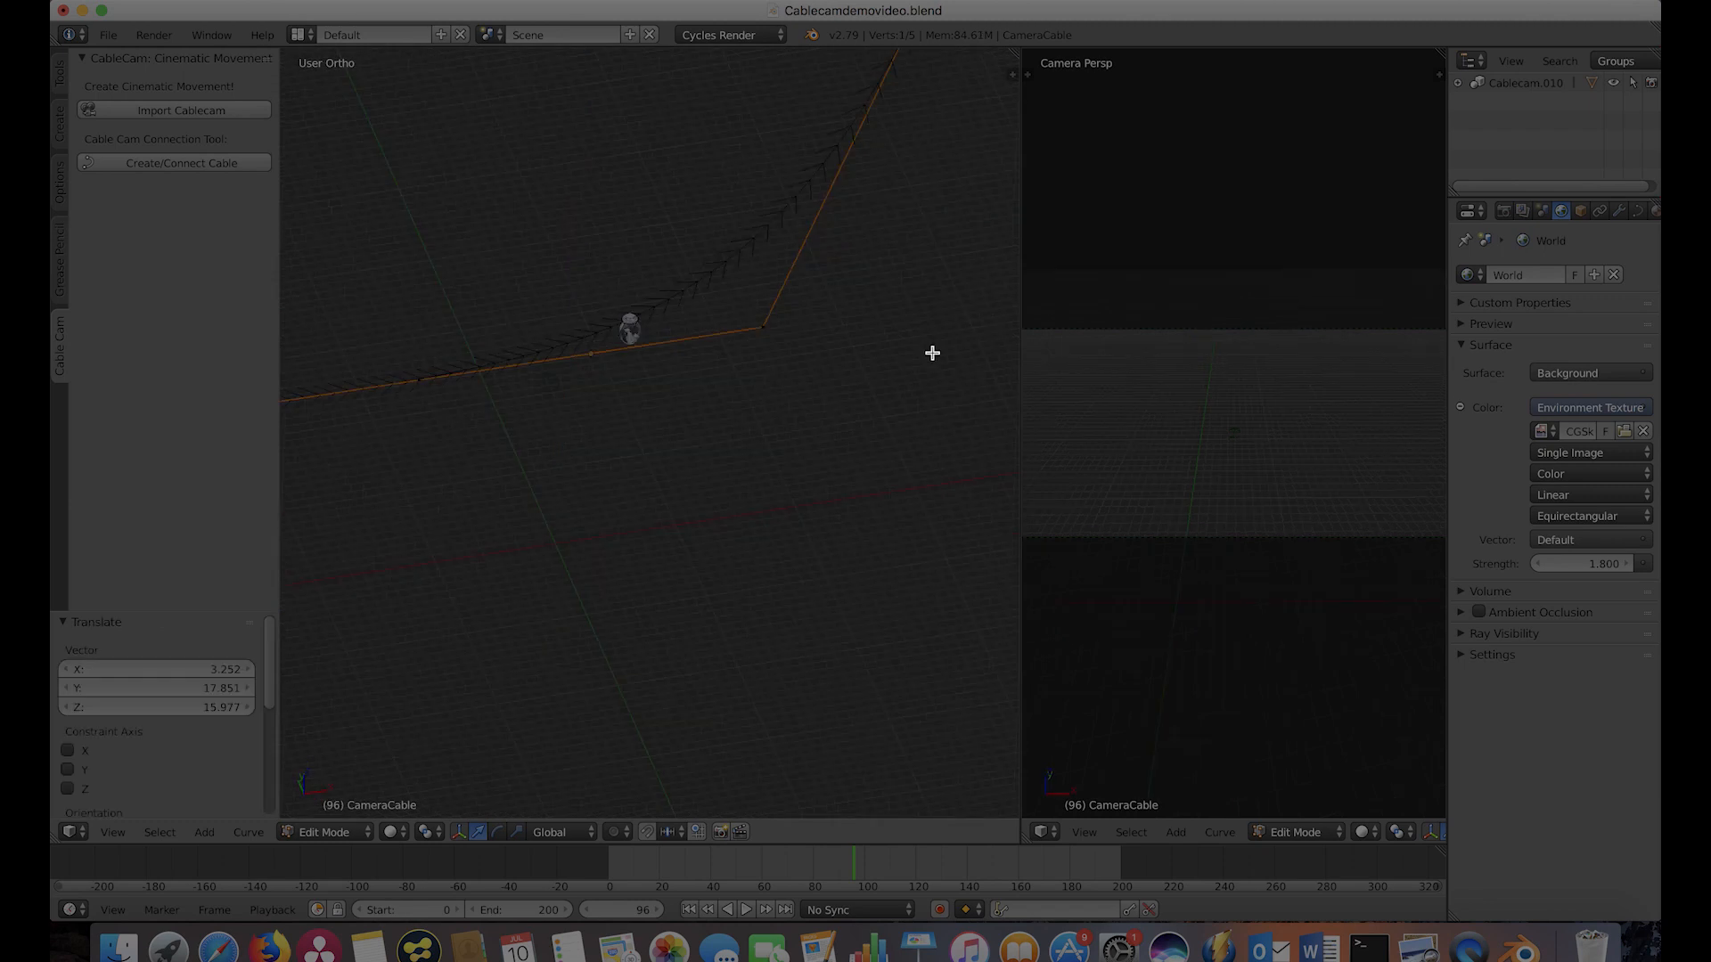
Move the control point at the cable's other end about -5.56 in X, 23.64 in Y and -5.08 in Z.
middle_click_drag(932, 351, 611, 409)
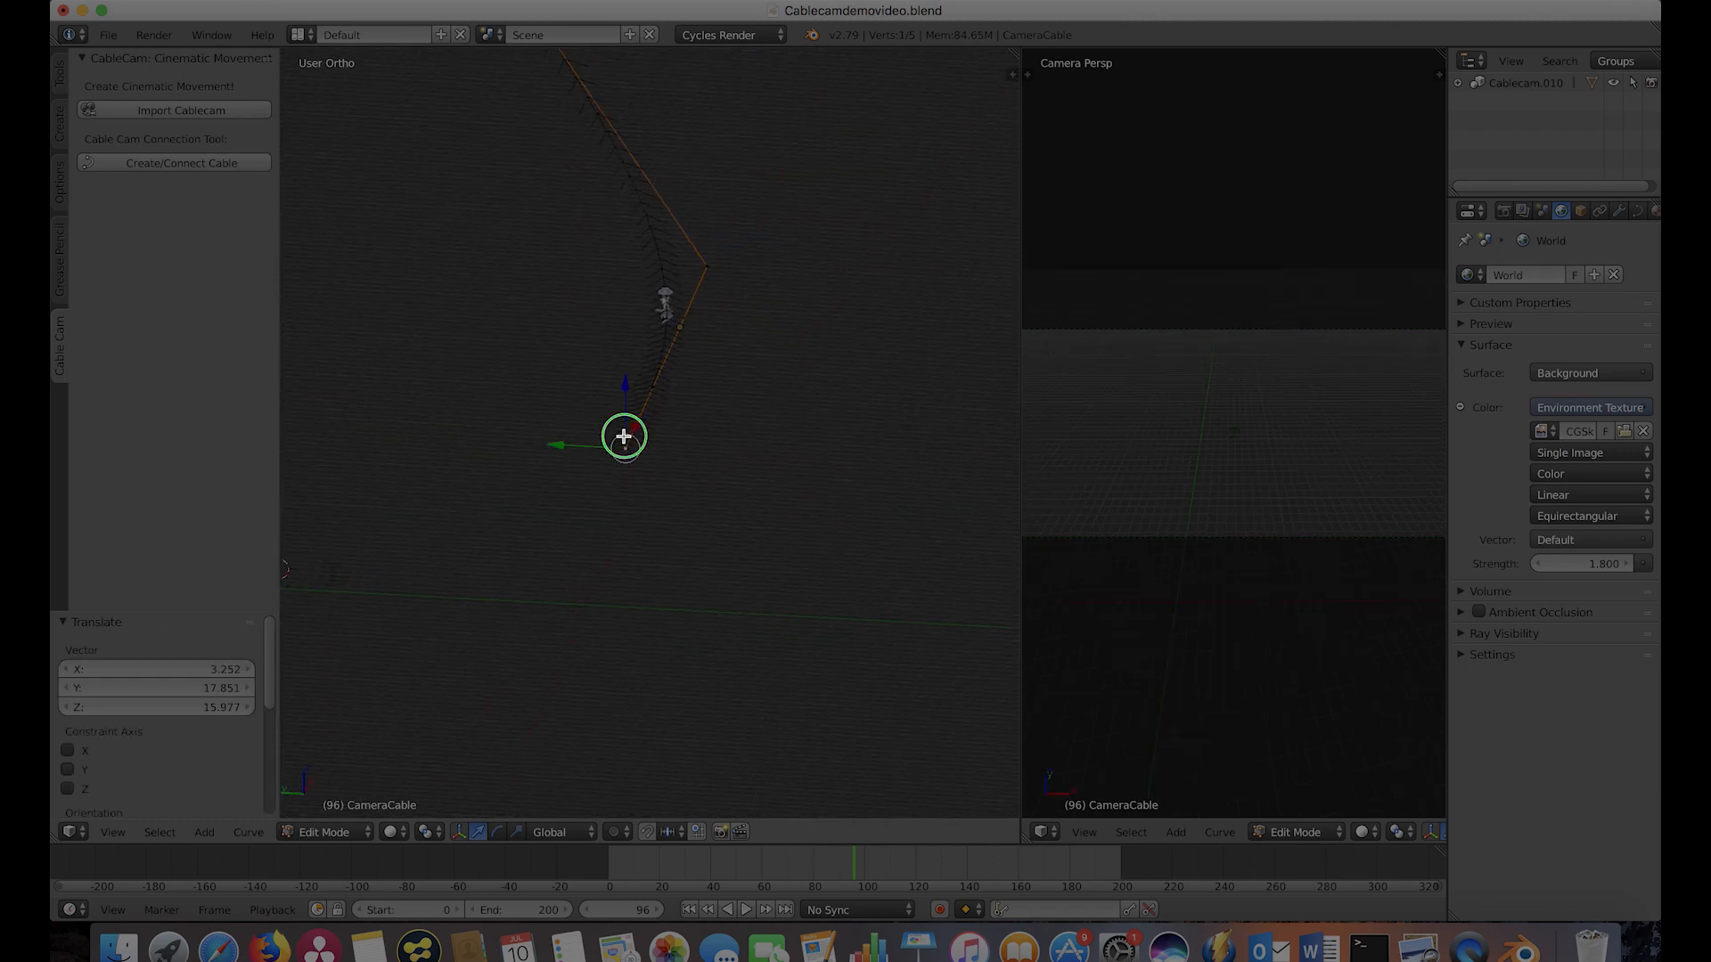
left_click_drag(626, 436, 348, 497)
Shape the cable's curve by moving its inner control points, the last about 1.46, -0.93, 4.40 in X, Y, Z, and return to Object Mode.
right_click(714, 262)
key("g")
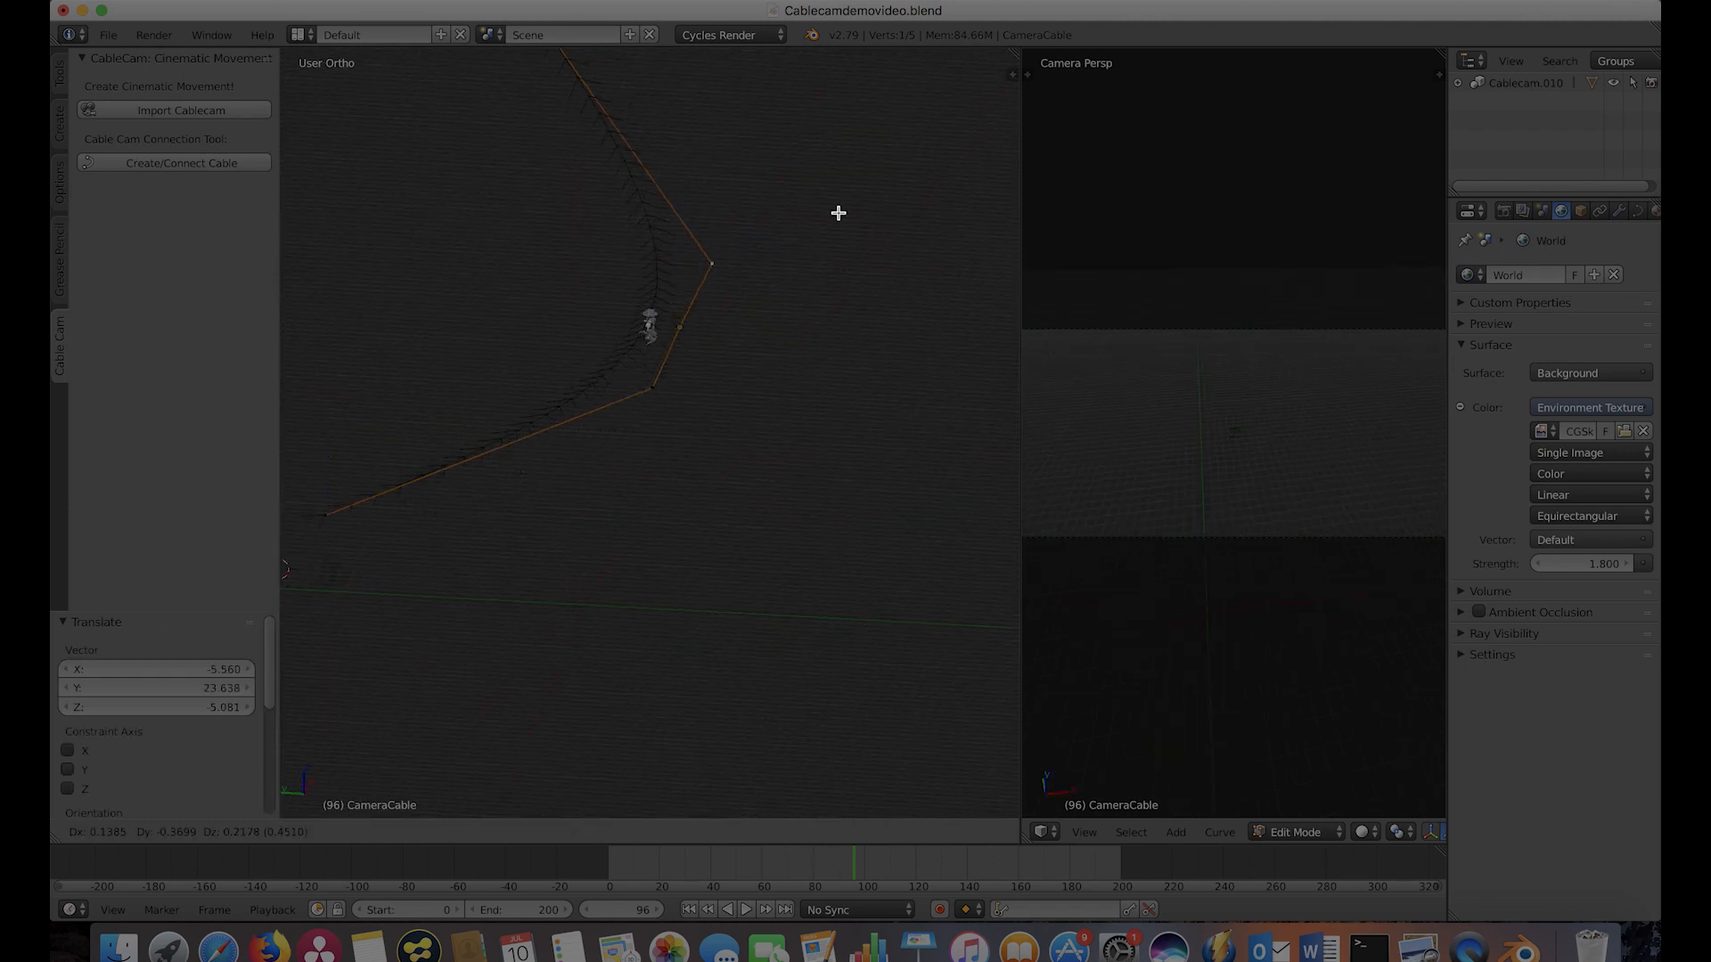
left_click(951, 87)
right_click(650, 402)
key("g")
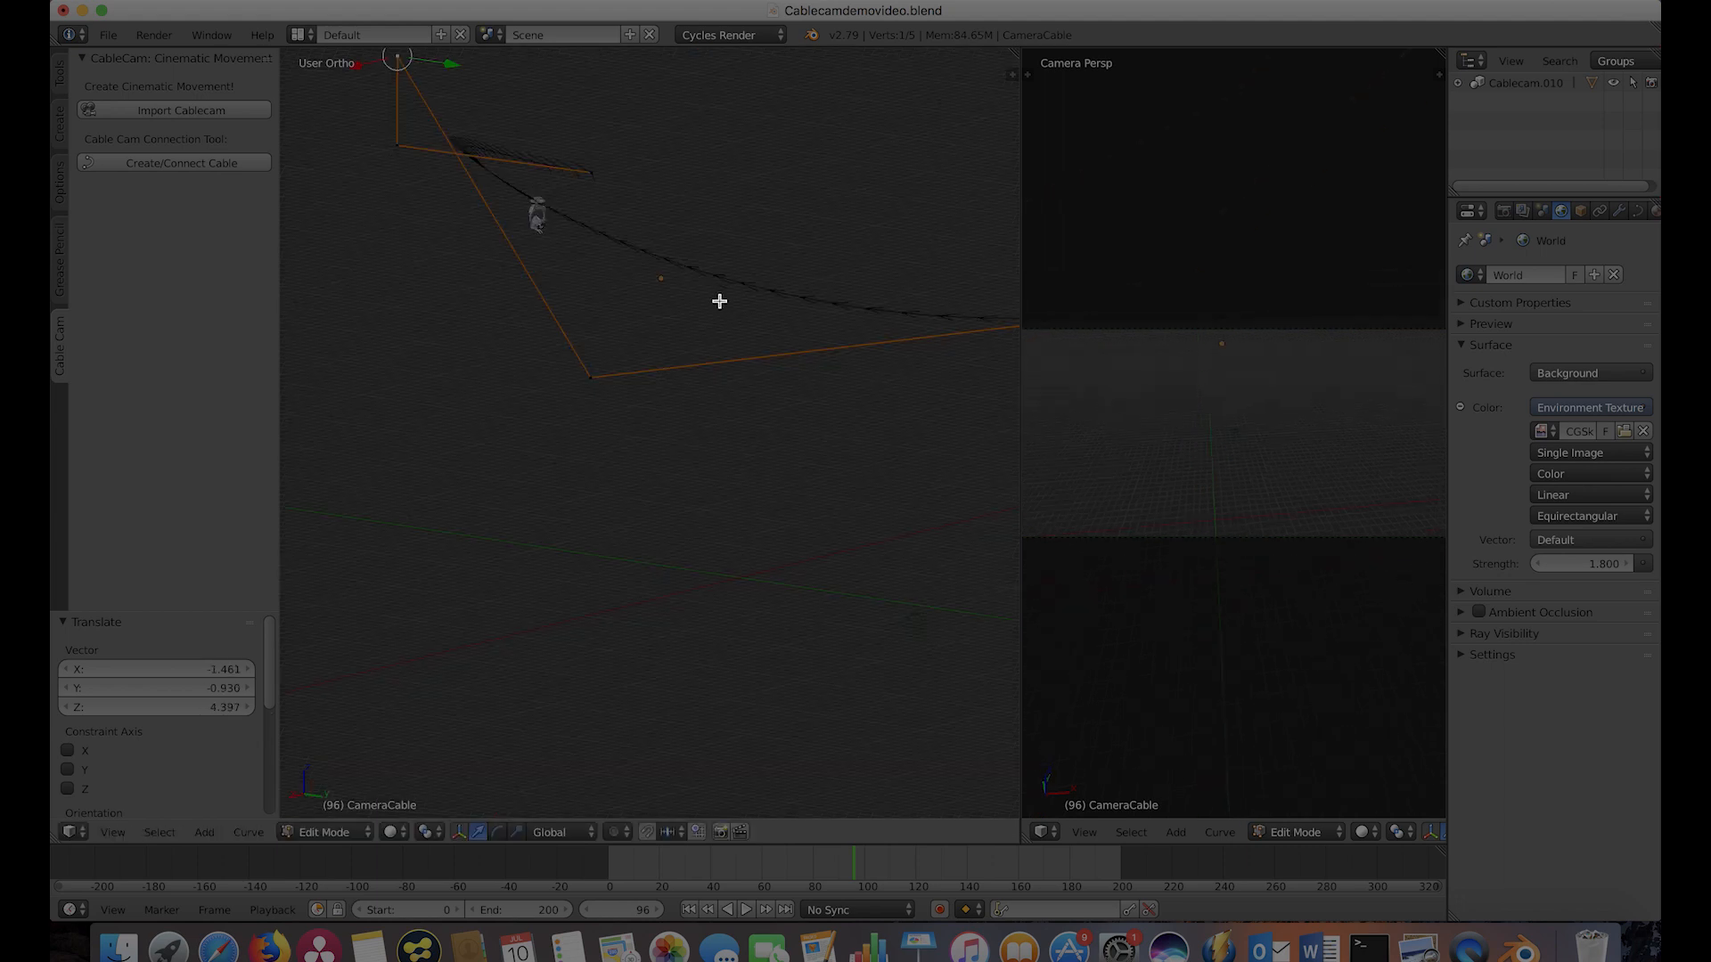
middle_click_drag(719, 301, 682, 315)
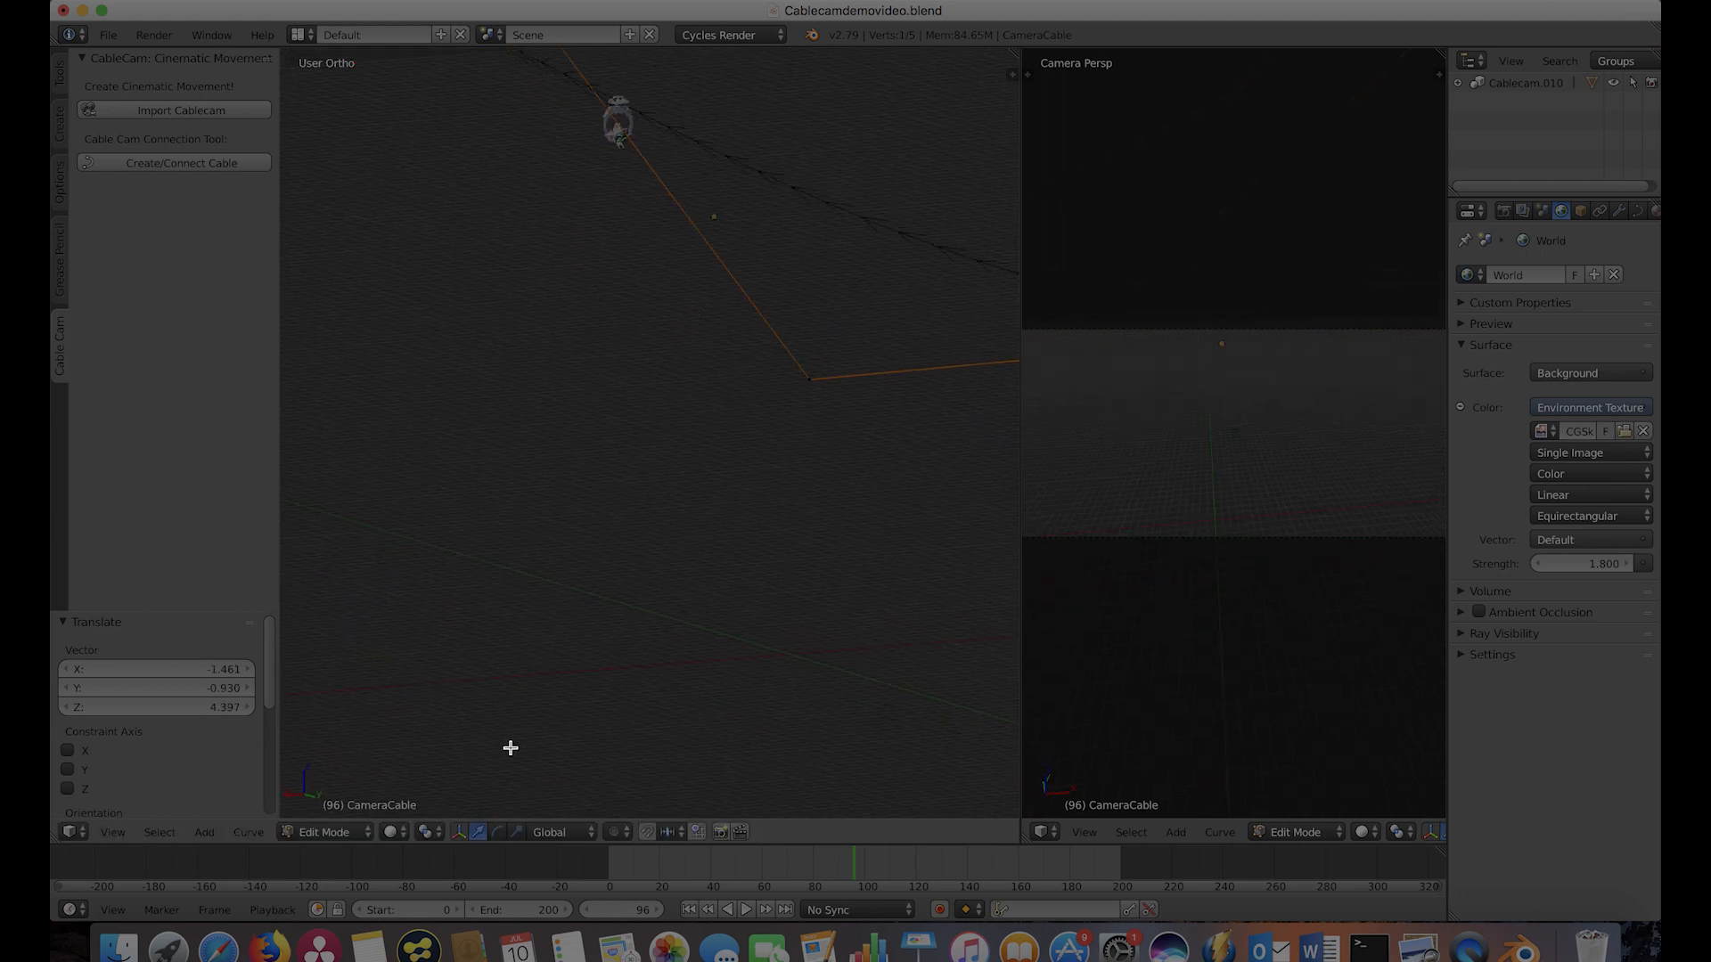
left_click(339, 838)
left_click(335, 815)
Select the Cablecam base and slide it along the curved cable toward one end.
right_click(620, 101)
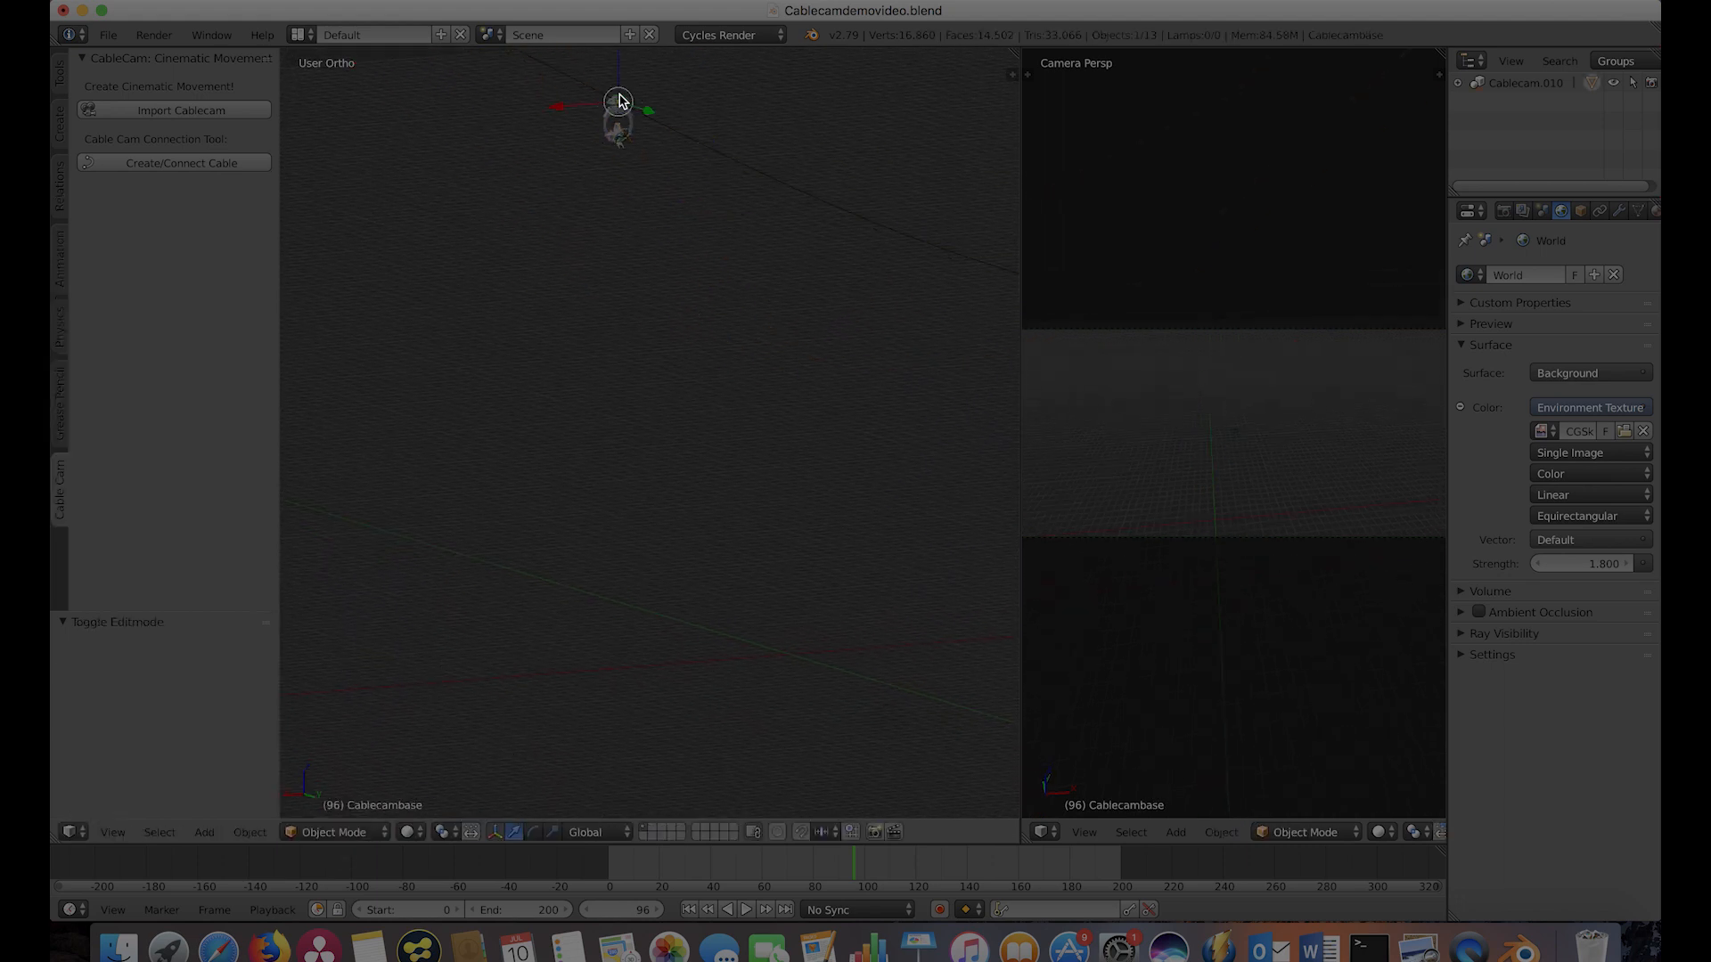
middle_click_drag(747, 575, 726, 446)
key("g")
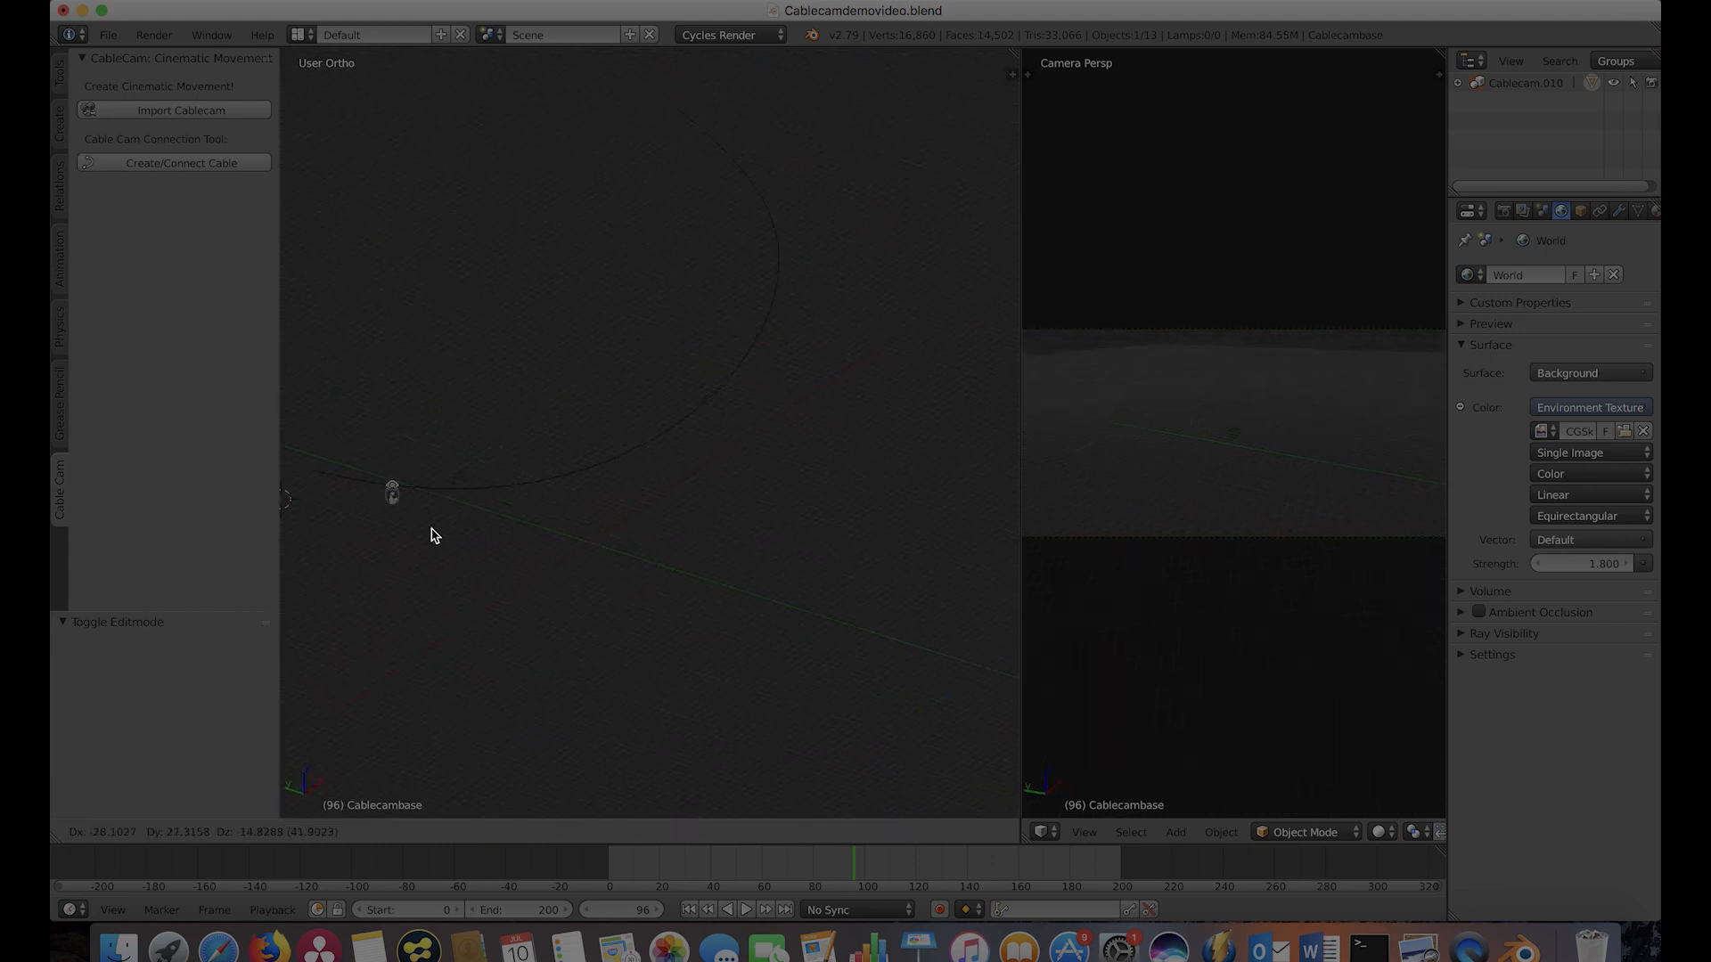